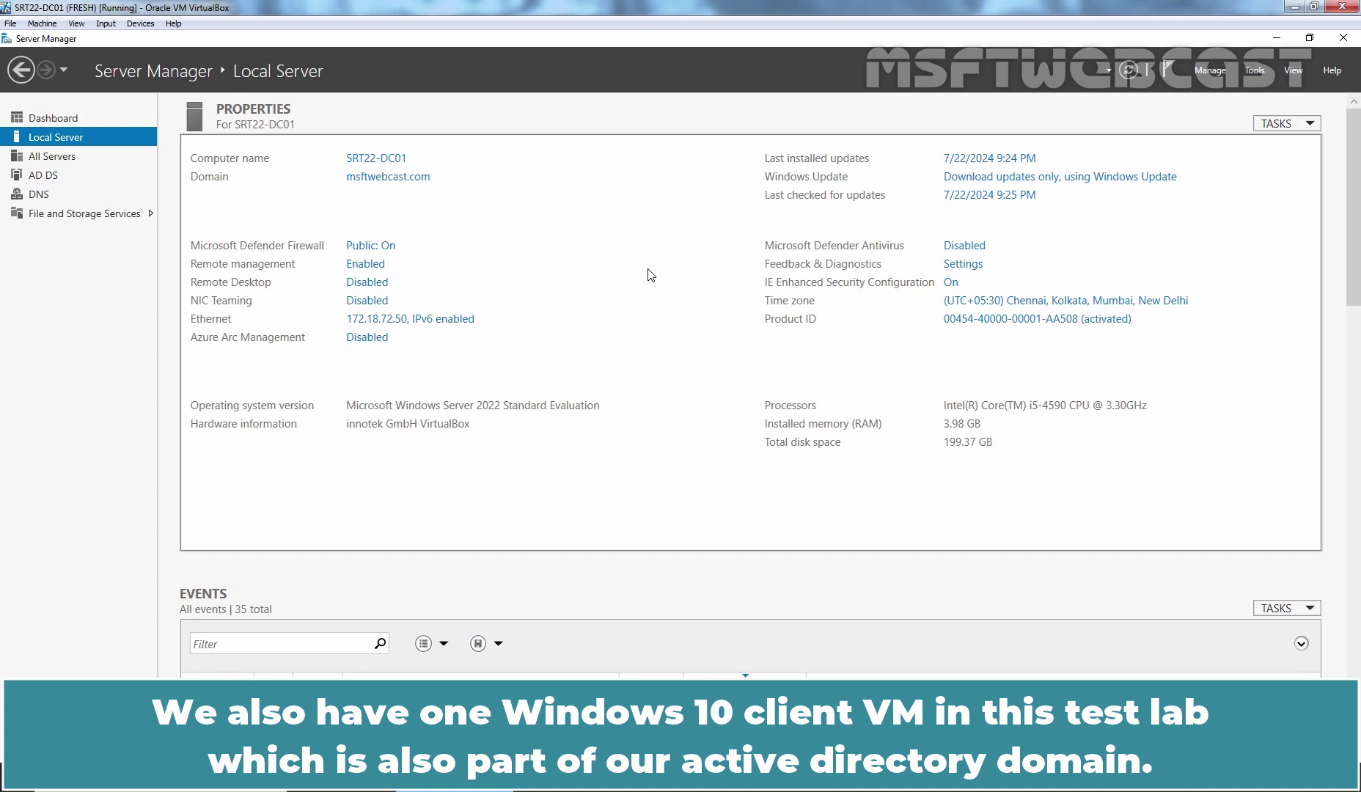
# In Active Directory Users and Computers, review WIN10-CLI01's properties (LAPS tab, no BitLocker Recovery tab), then close them
pyautogui.click(1253, 71)
pyautogui.click(1213, 154)
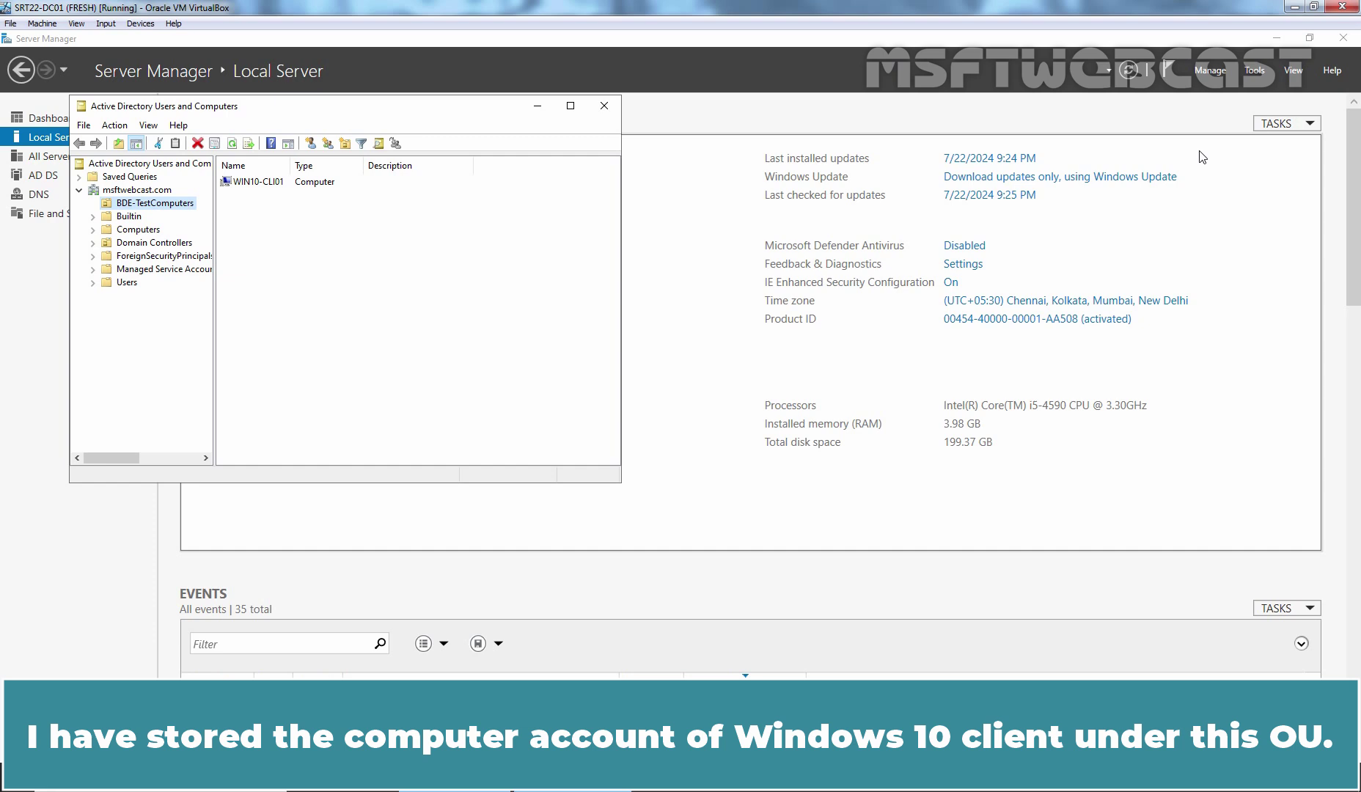
pyautogui.click(265, 184)
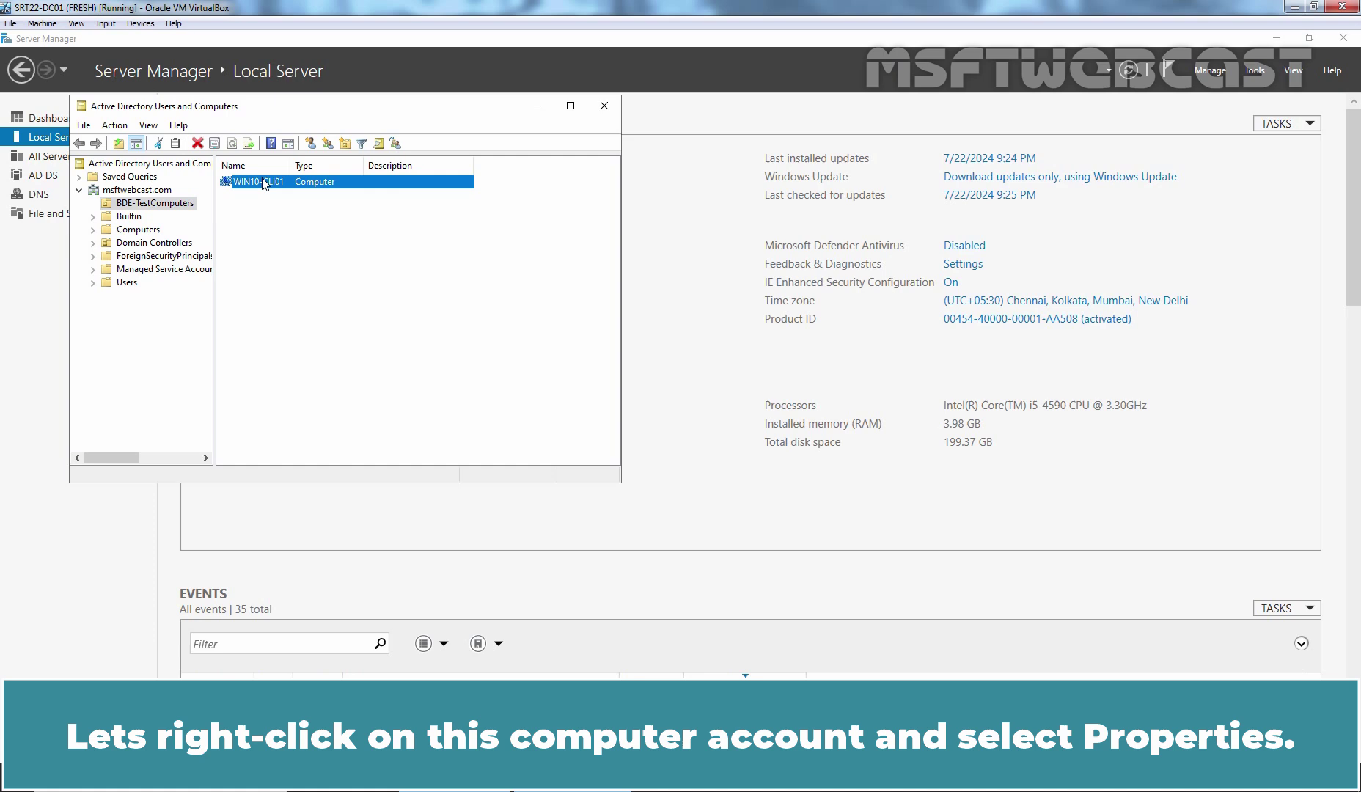
pyautogui.rightClick(265, 183)
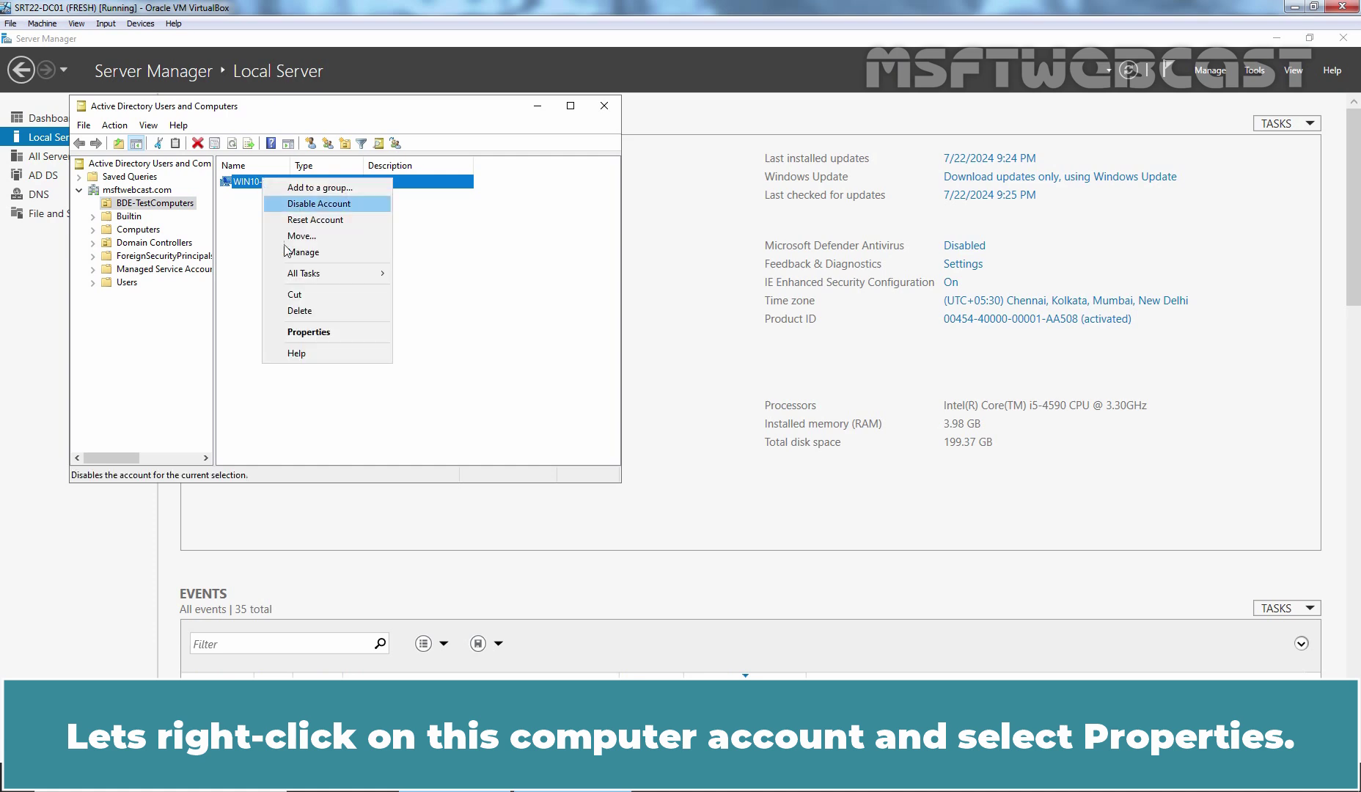
pyautogui.click(308, 328)
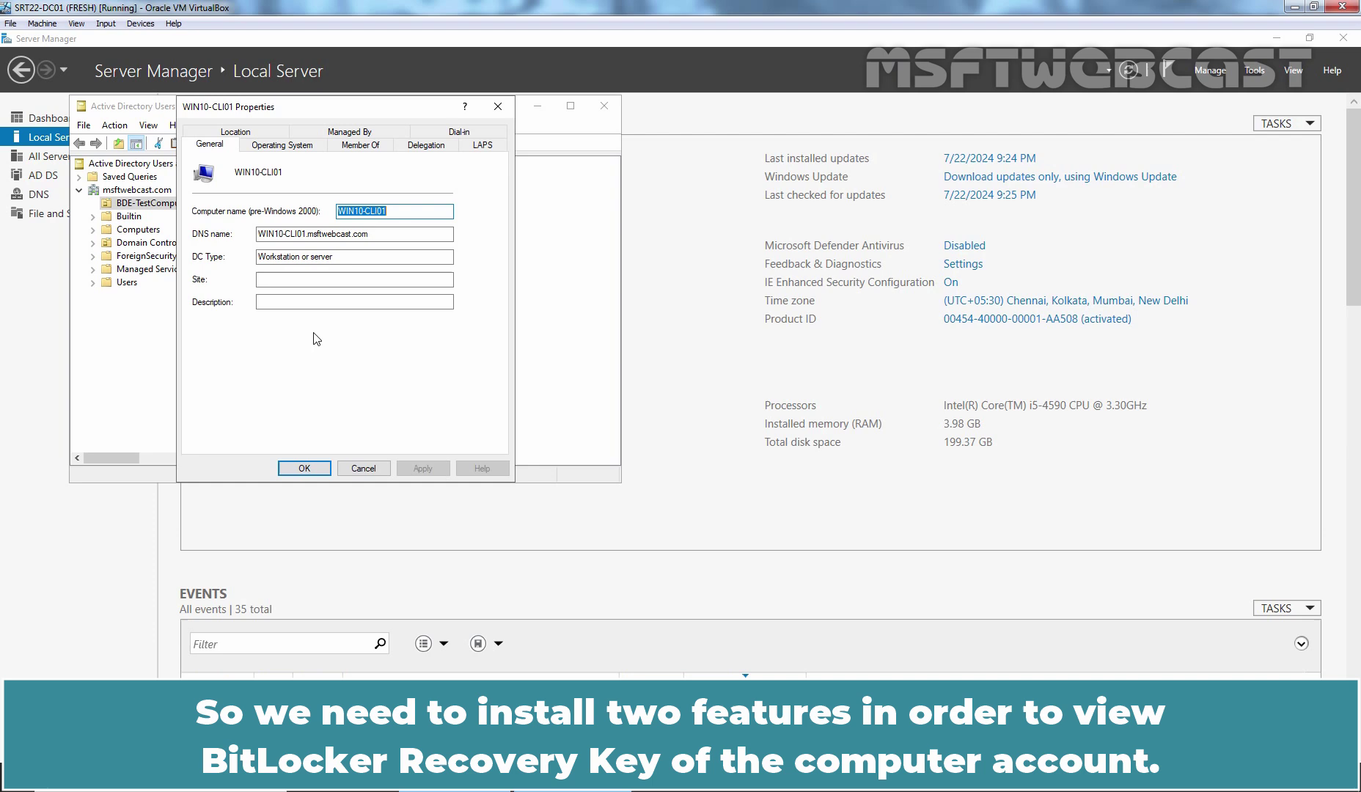
pyautogui.click(303, 468)
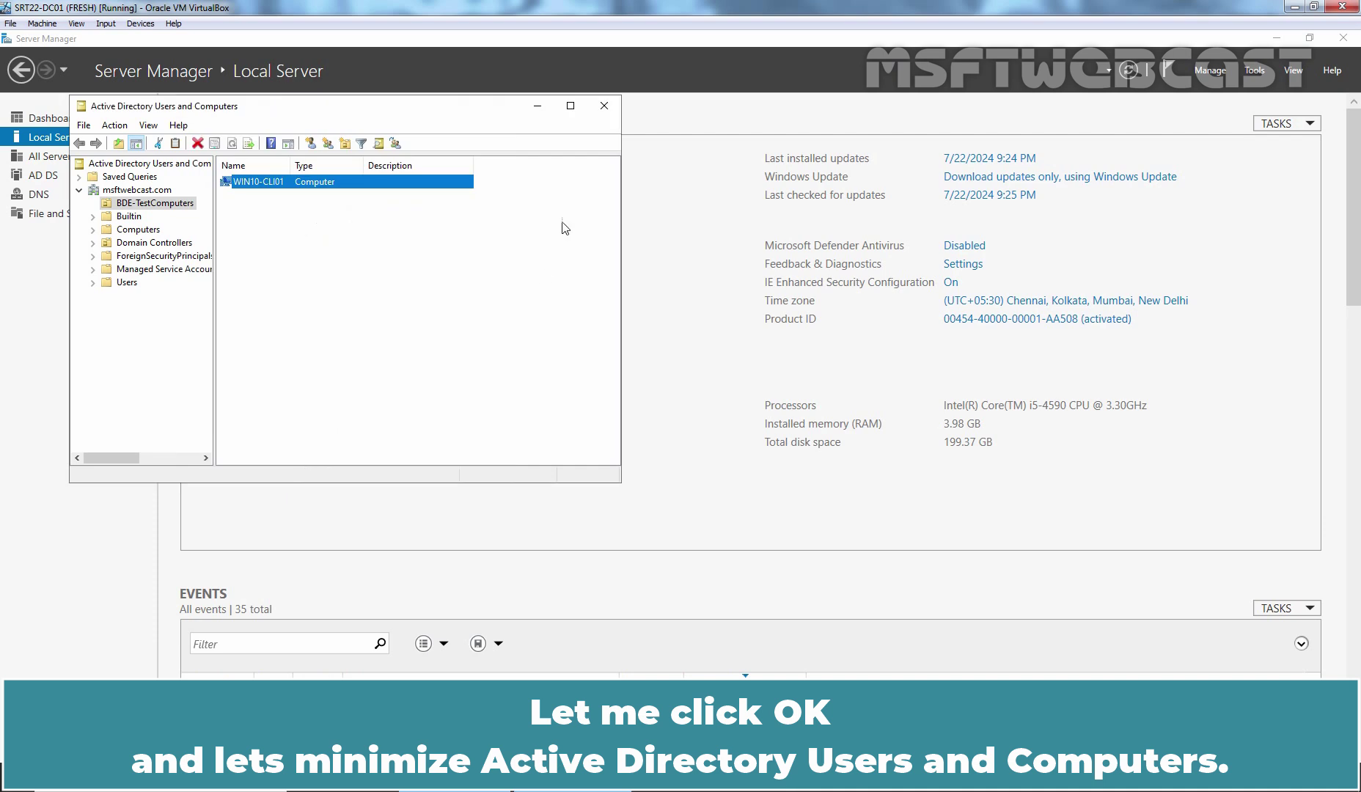
# Minimize ADUC and start Add Roles and Features, advancing to the Features page
pyautogui.click(541, 111)
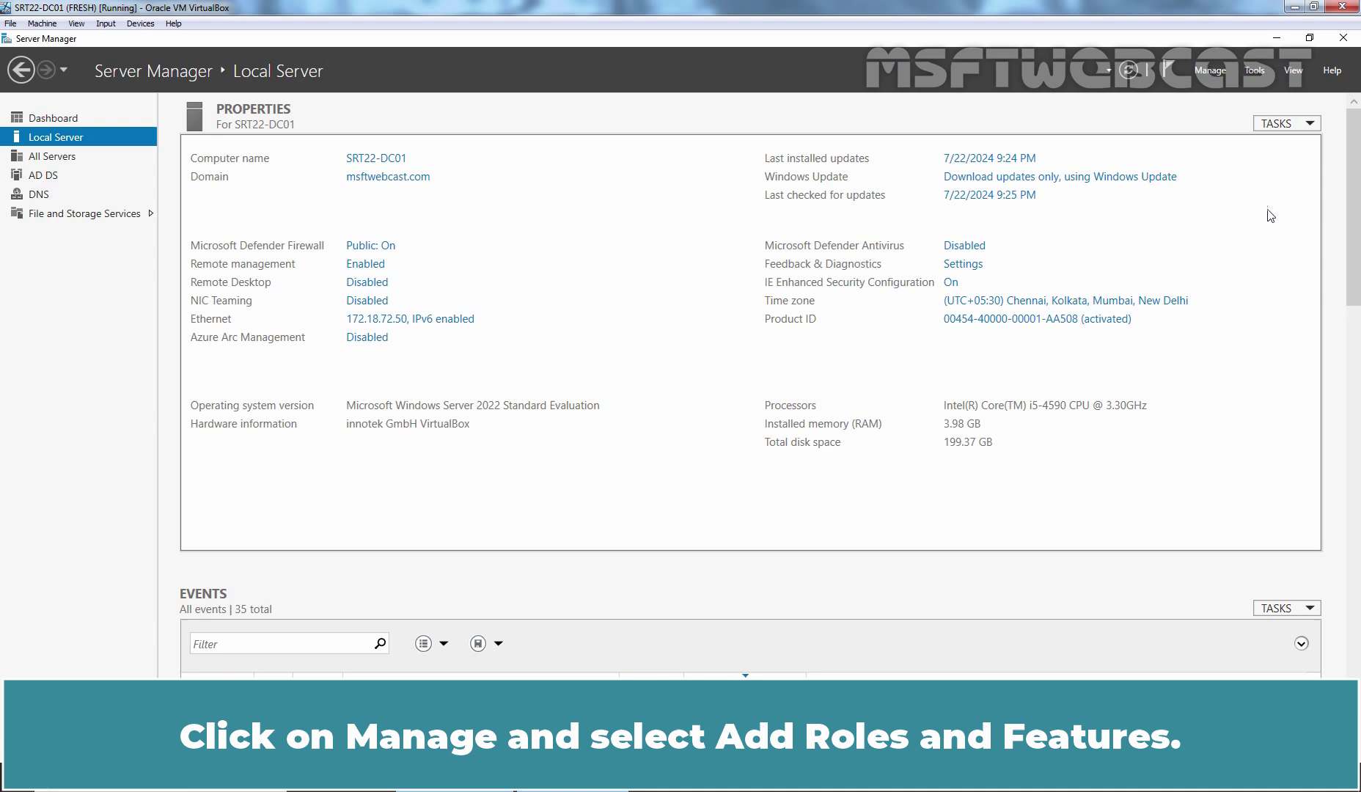
pyautogui.click(1210, 71)
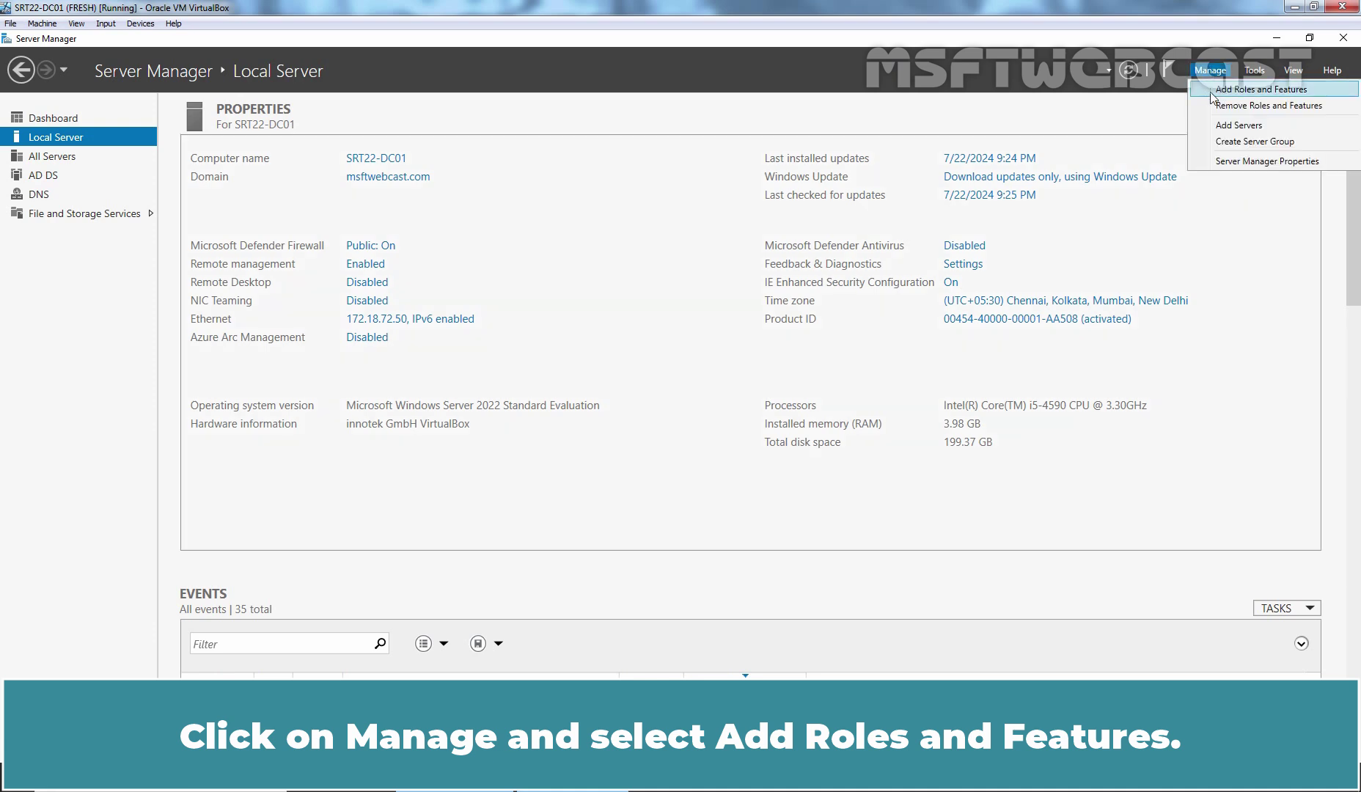
pyautogui.click(1272, 91)
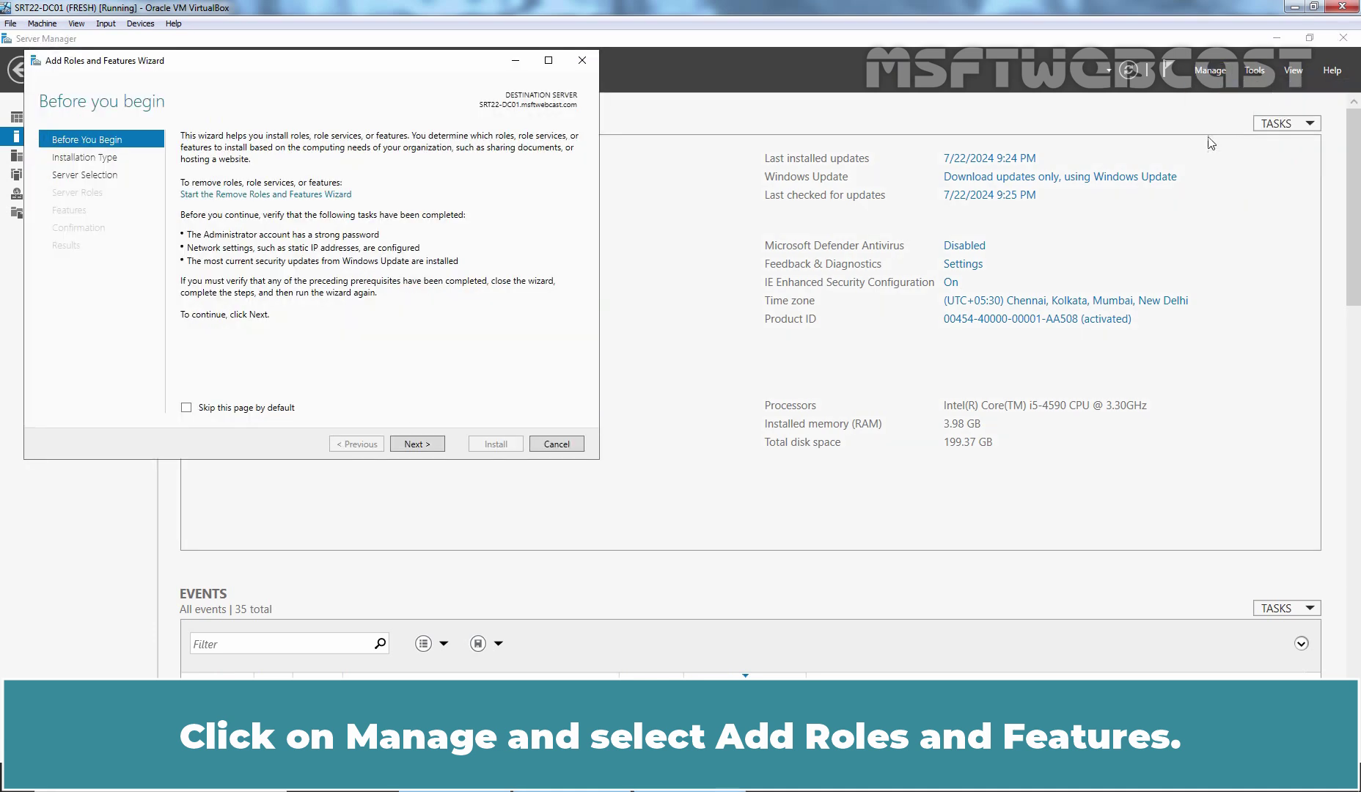
pyautogui.click(415, 445)
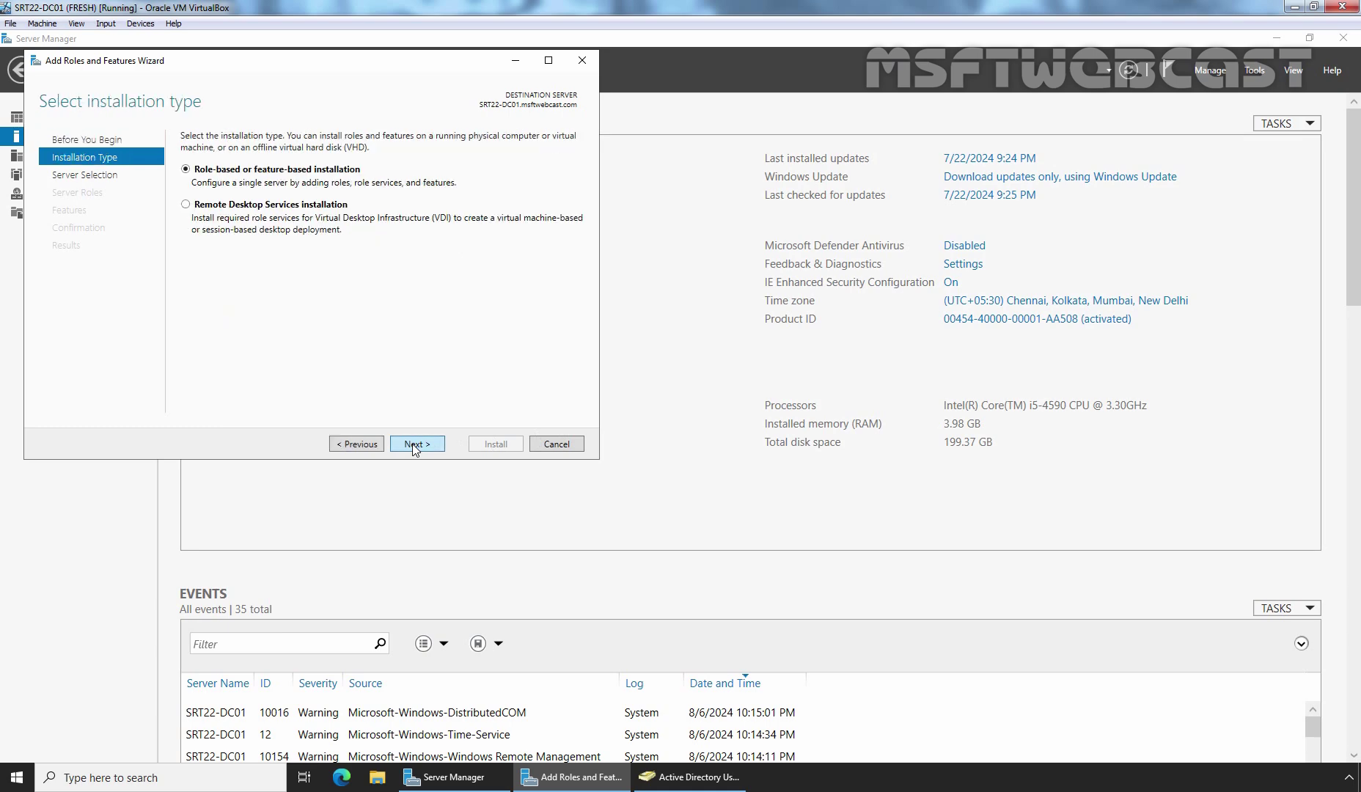
pyautogui.click(415, 444)
pyautogui.click(416, 444)
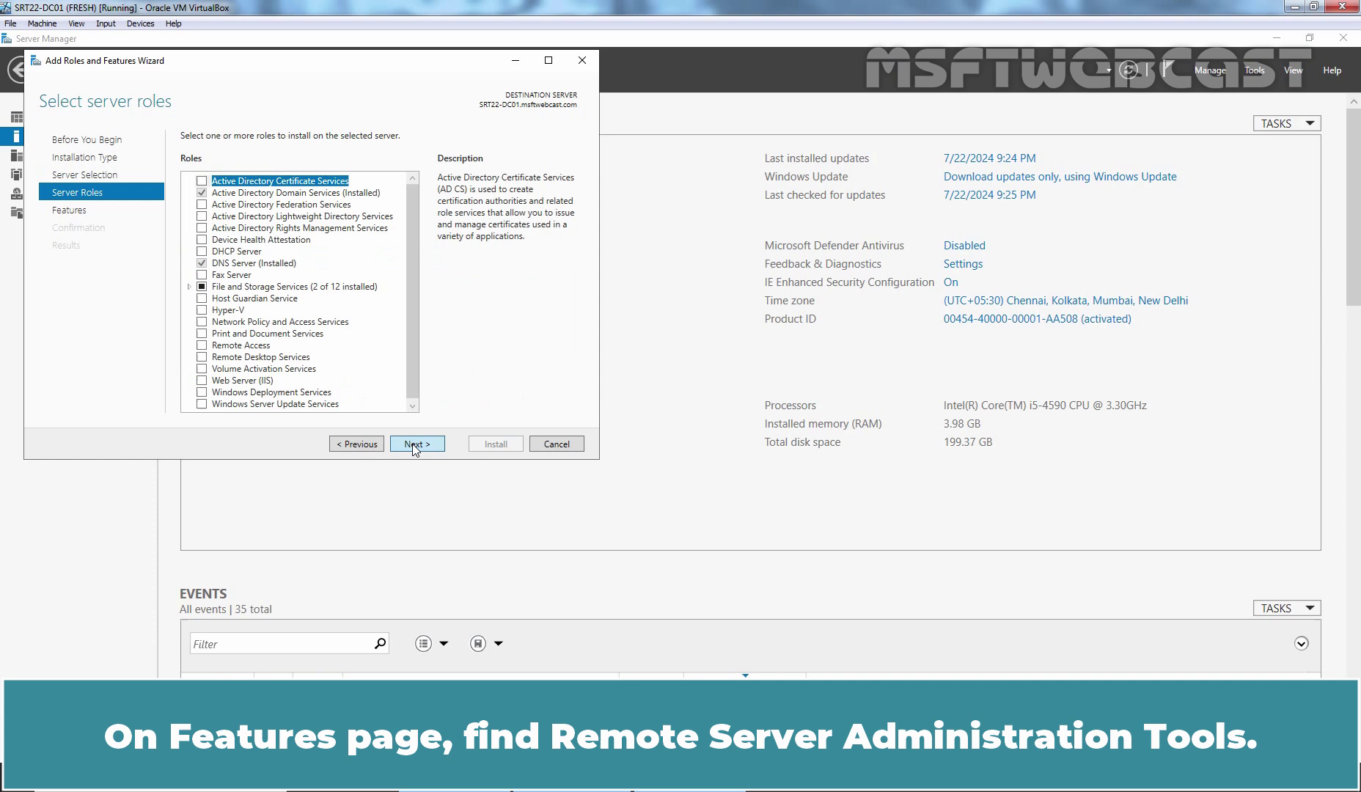
pyautogui.click(415, 445)
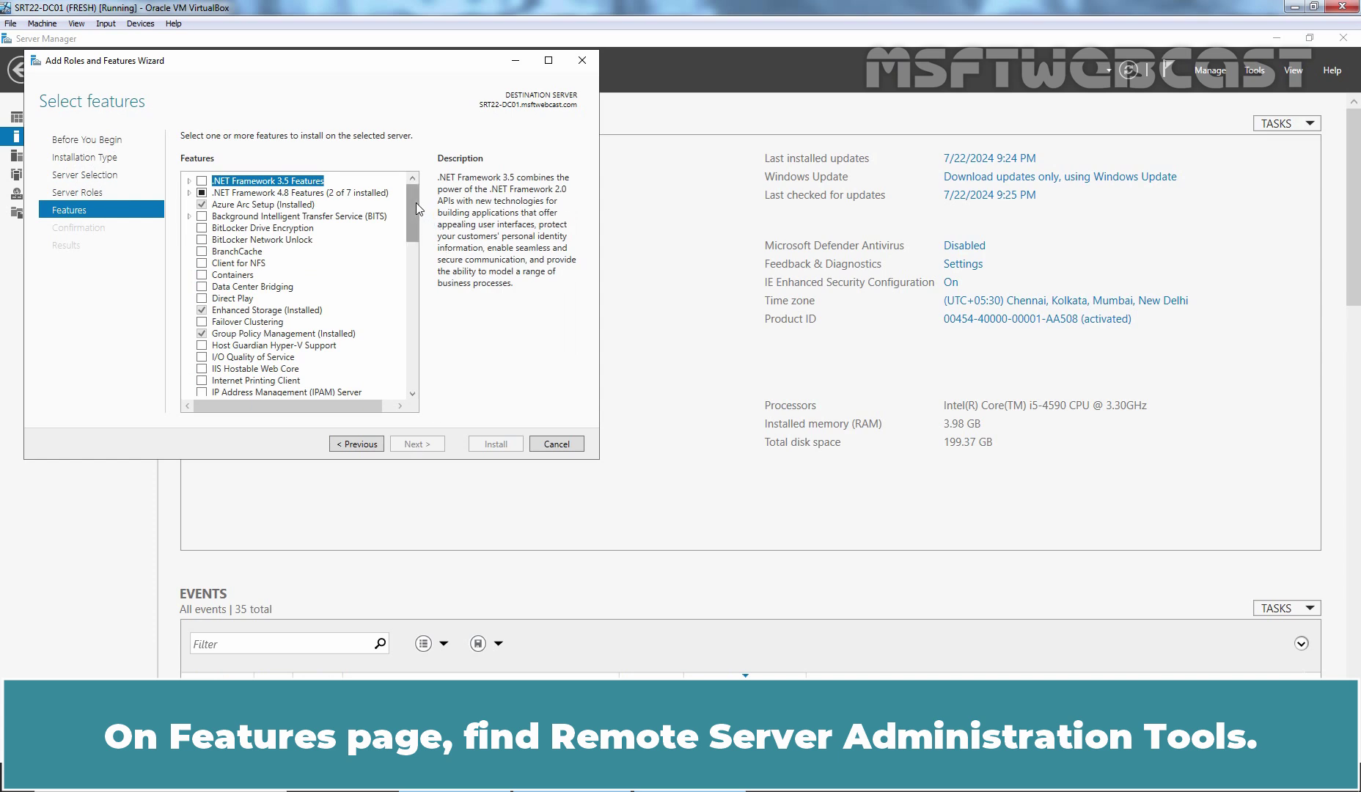
# Select BitLocker Drive Encryption Administration Utilities and BitLocker Recovery Password Viewer under RSAT, then install
pyautogui.moveTo(416, 202); pyautogui.dragTo(406, 289)
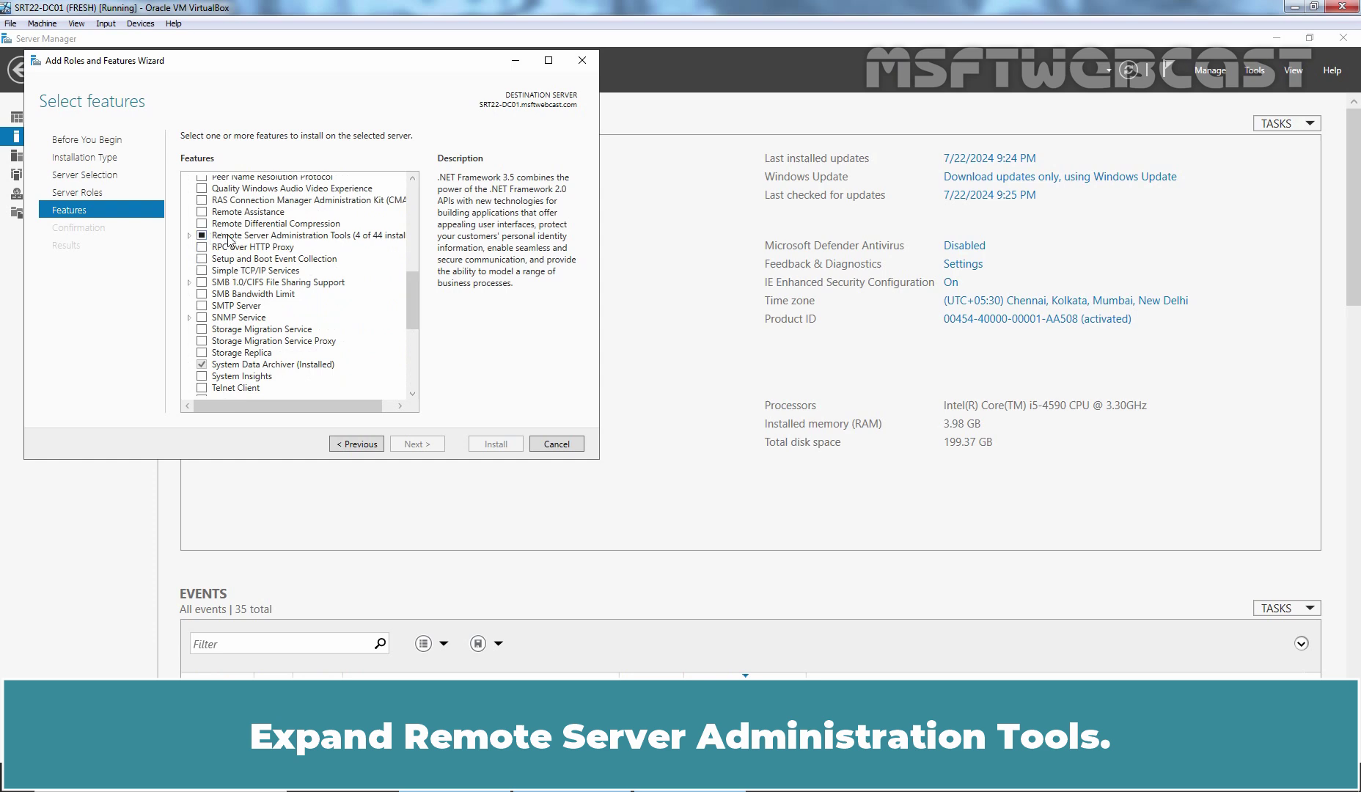
pyautogui.click(191, 237)
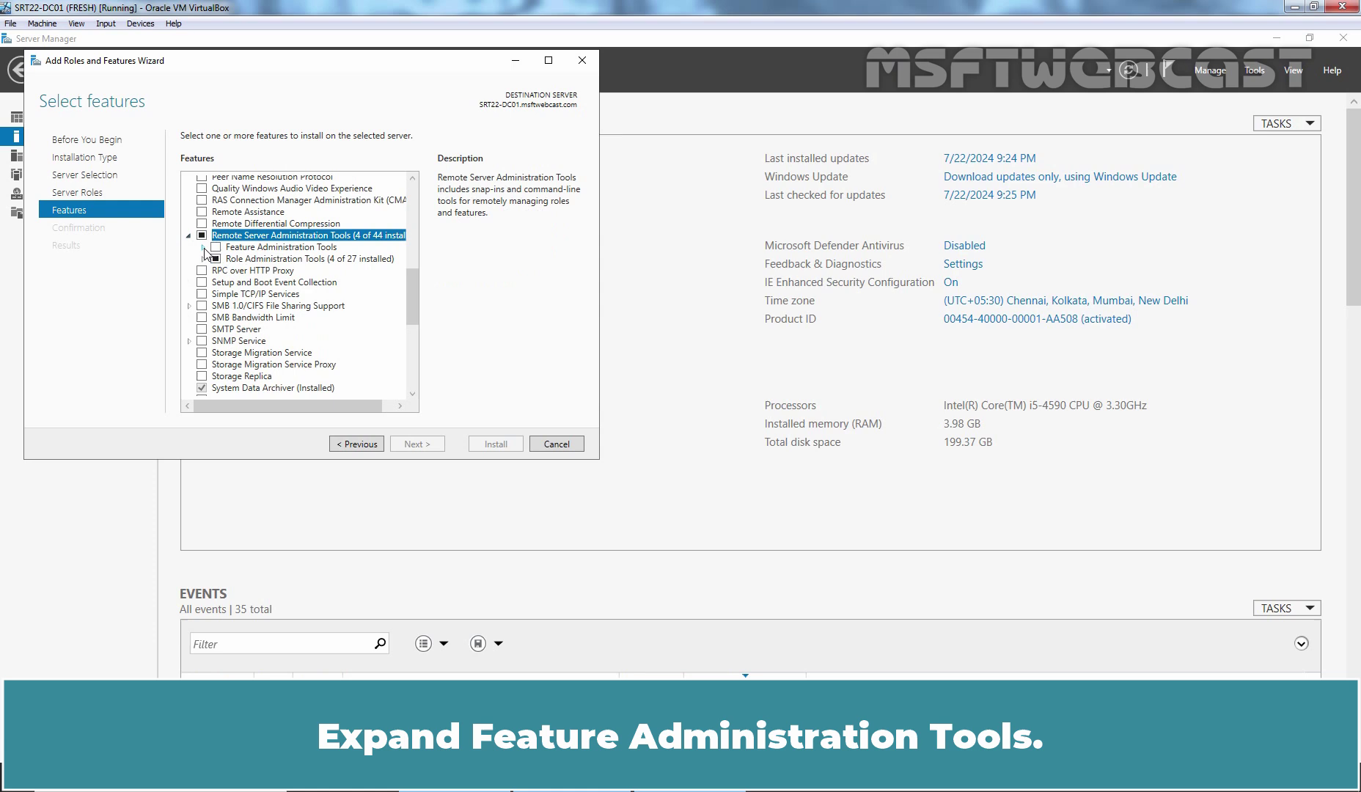
pyautogui.click(204, 248)
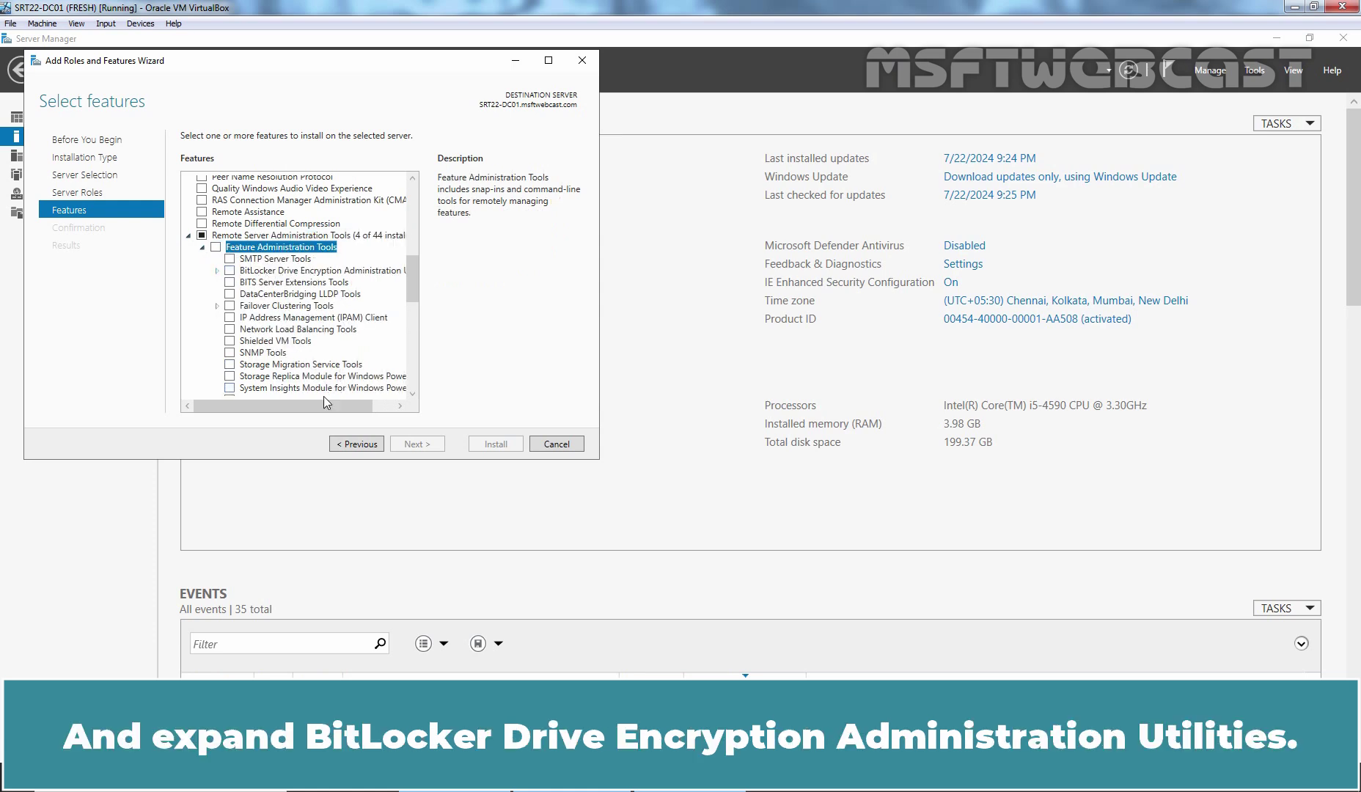
pyautogui.moveTo(309, 405); pyautogui.dragTo(339, 418)
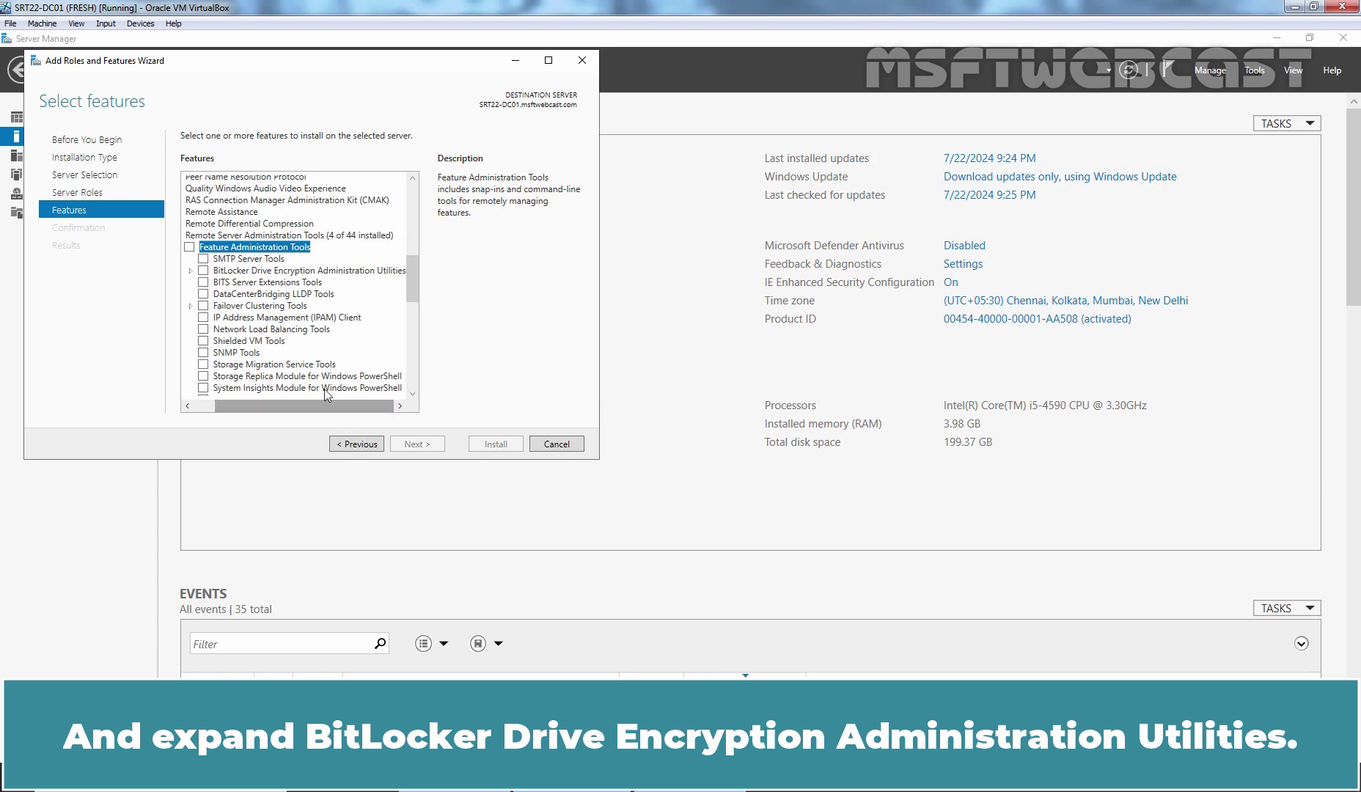
pyautogui.click(191, 272)
pyautogui.click(204, 271)
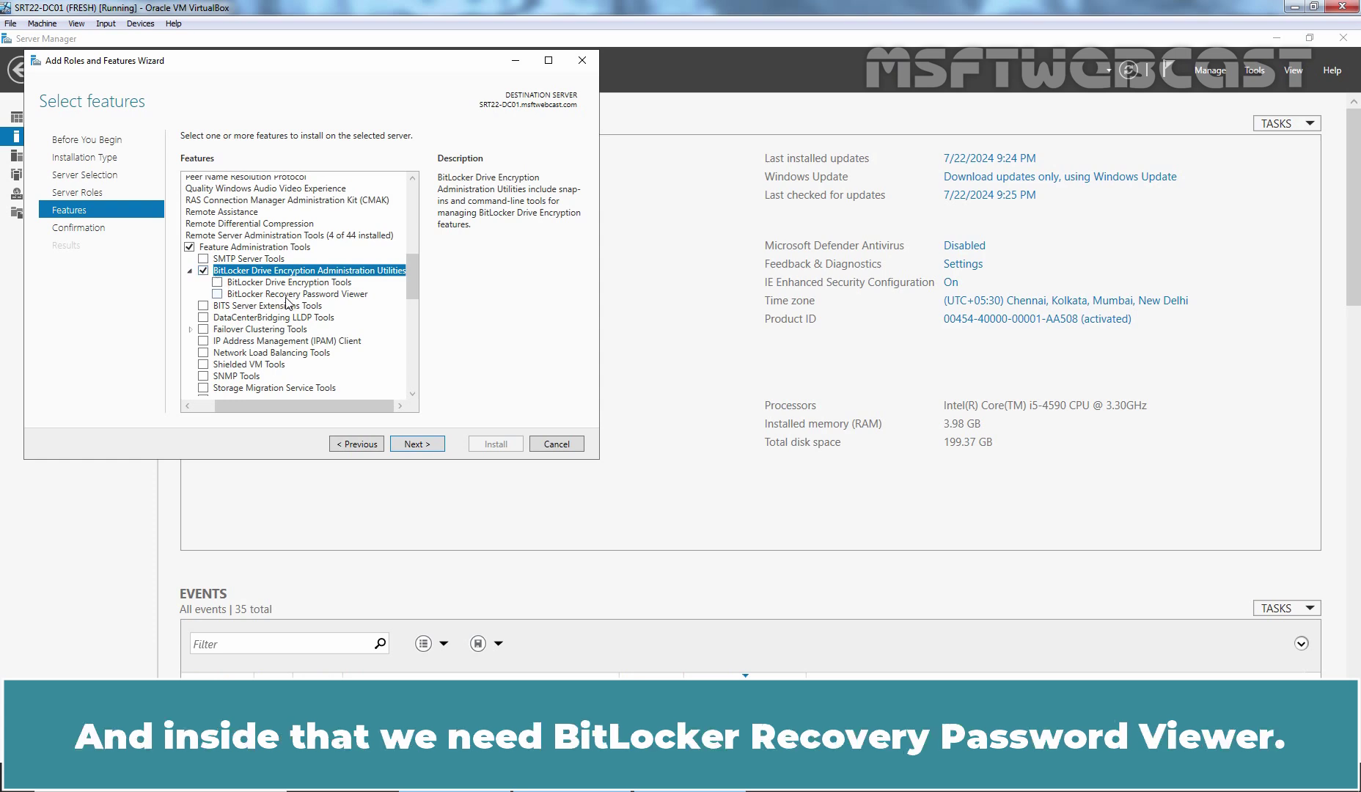
pyautogui.click(218, 294)
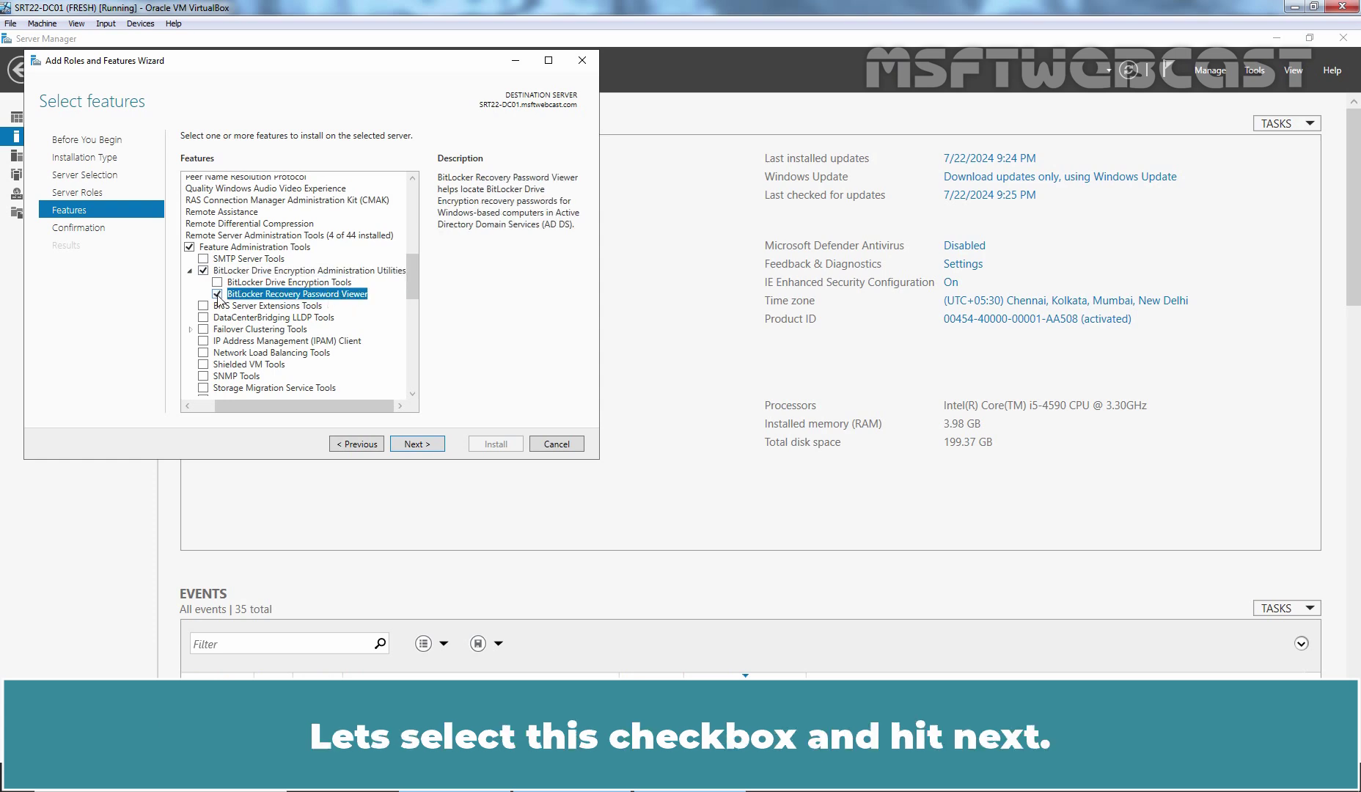
pyautogui.click(416, 443)
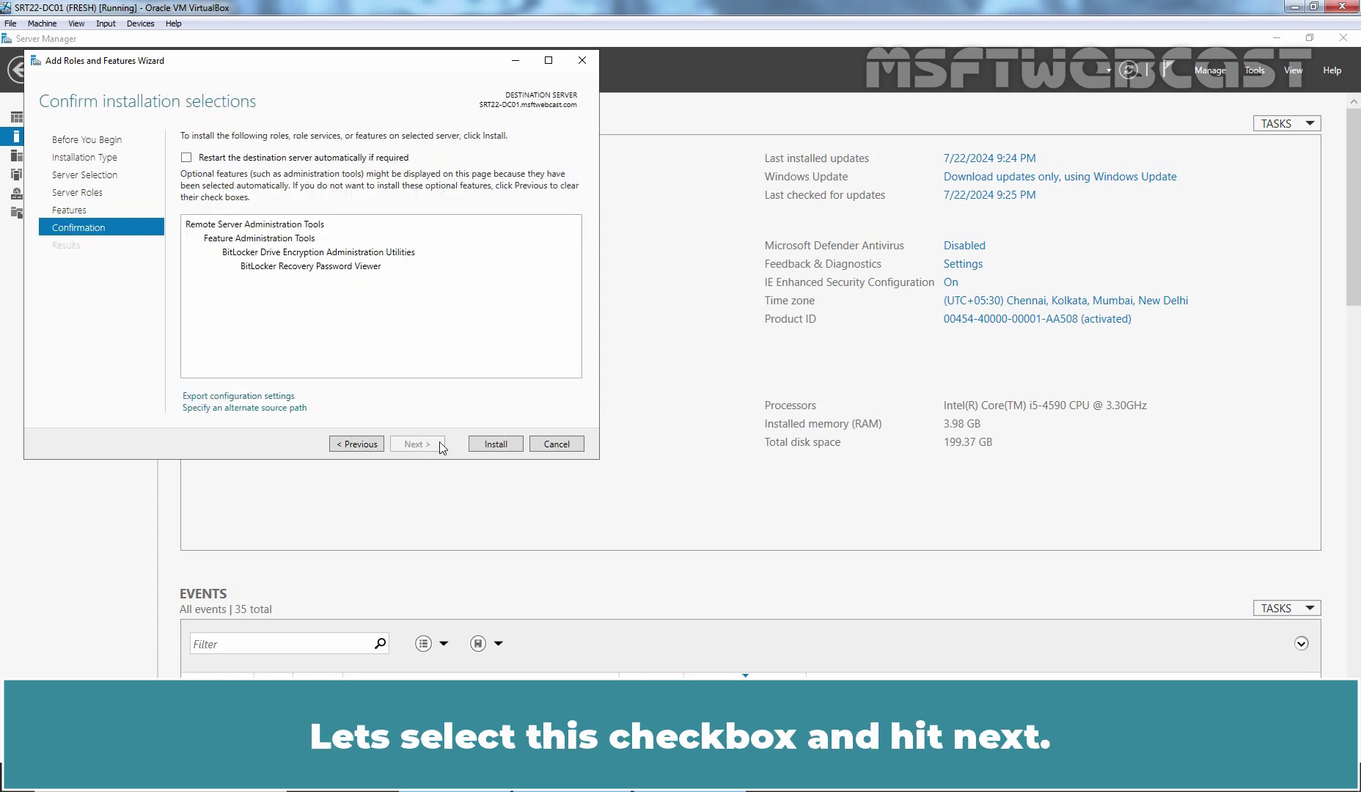
pyautogui.click(496, 444)
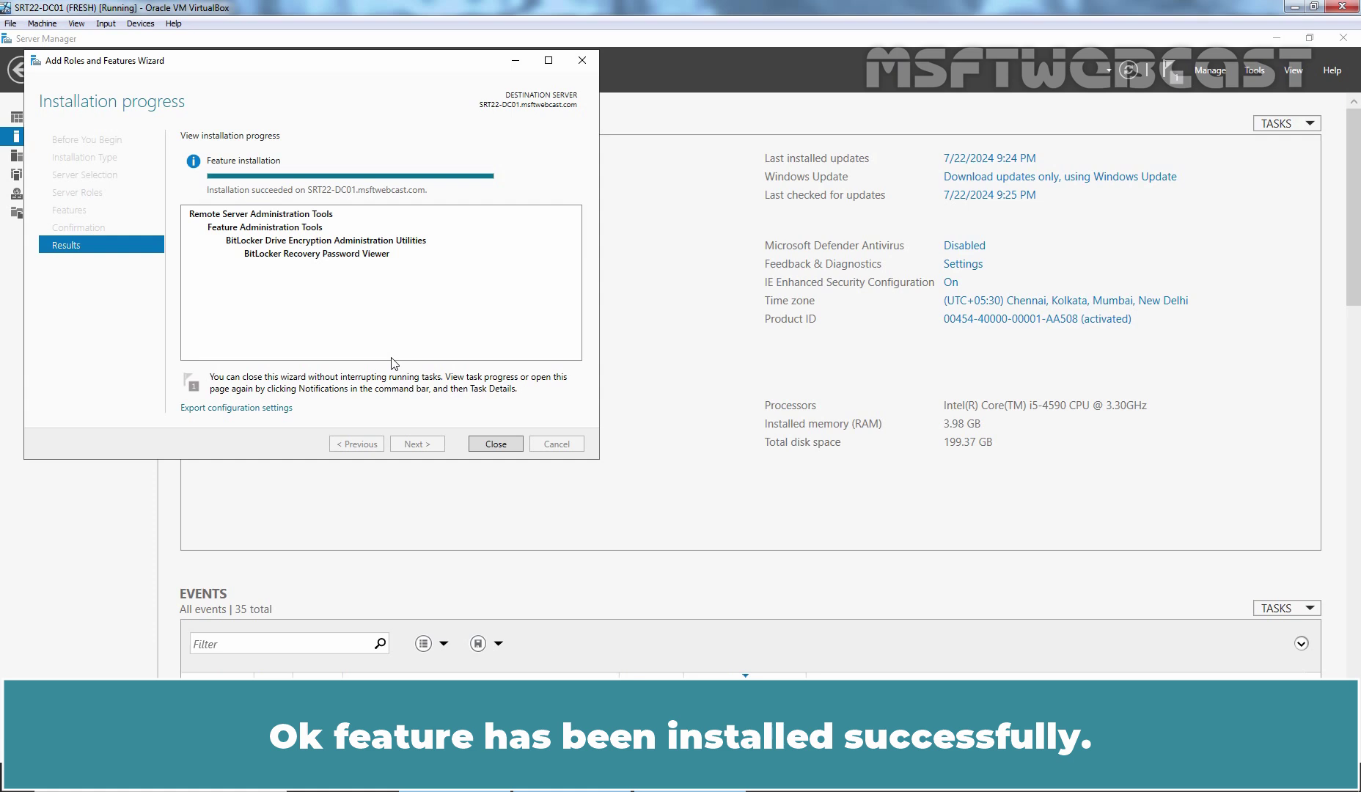
# Close the finished wizard and refresh BDE-TestComputers in Active Directory Users and Computers
pyautogui.click(498, 446)
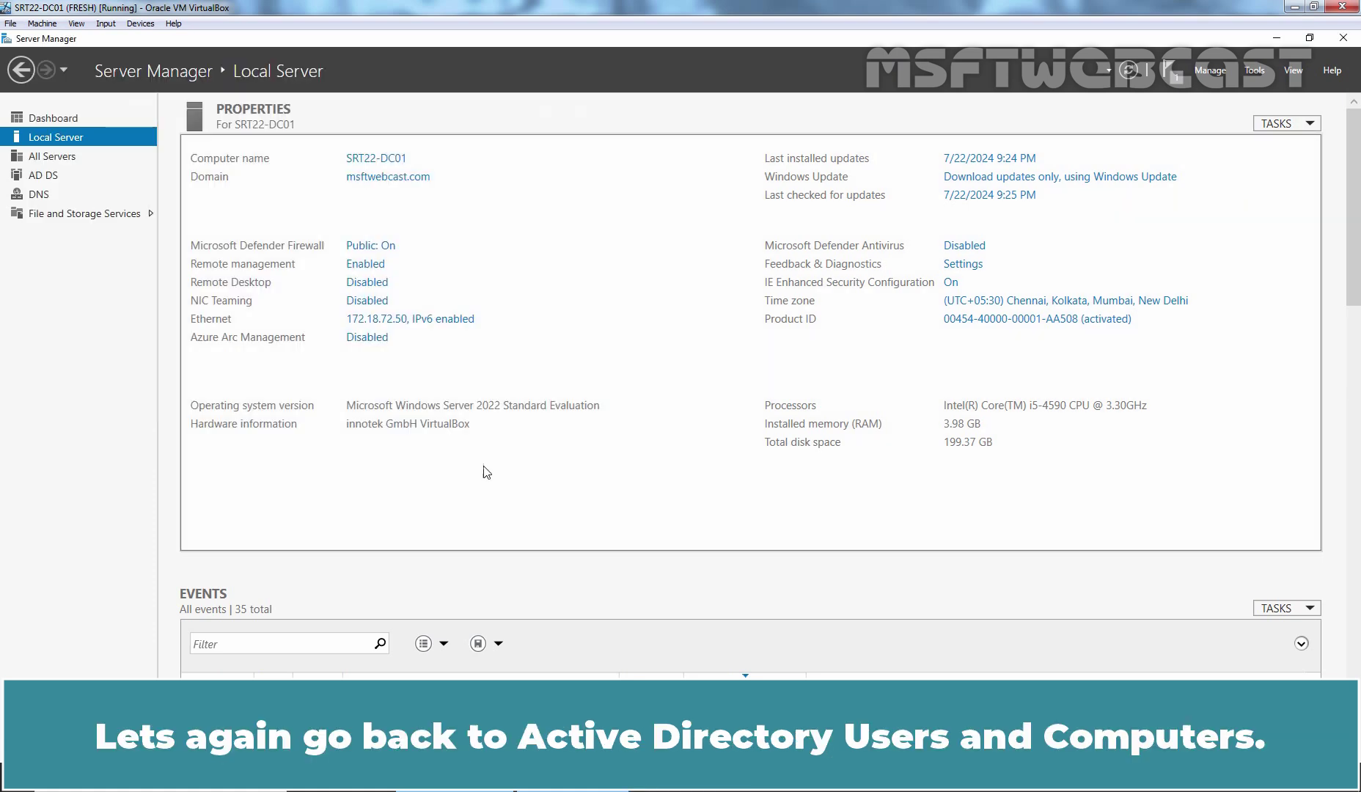
pyautogui.click(535, 777)
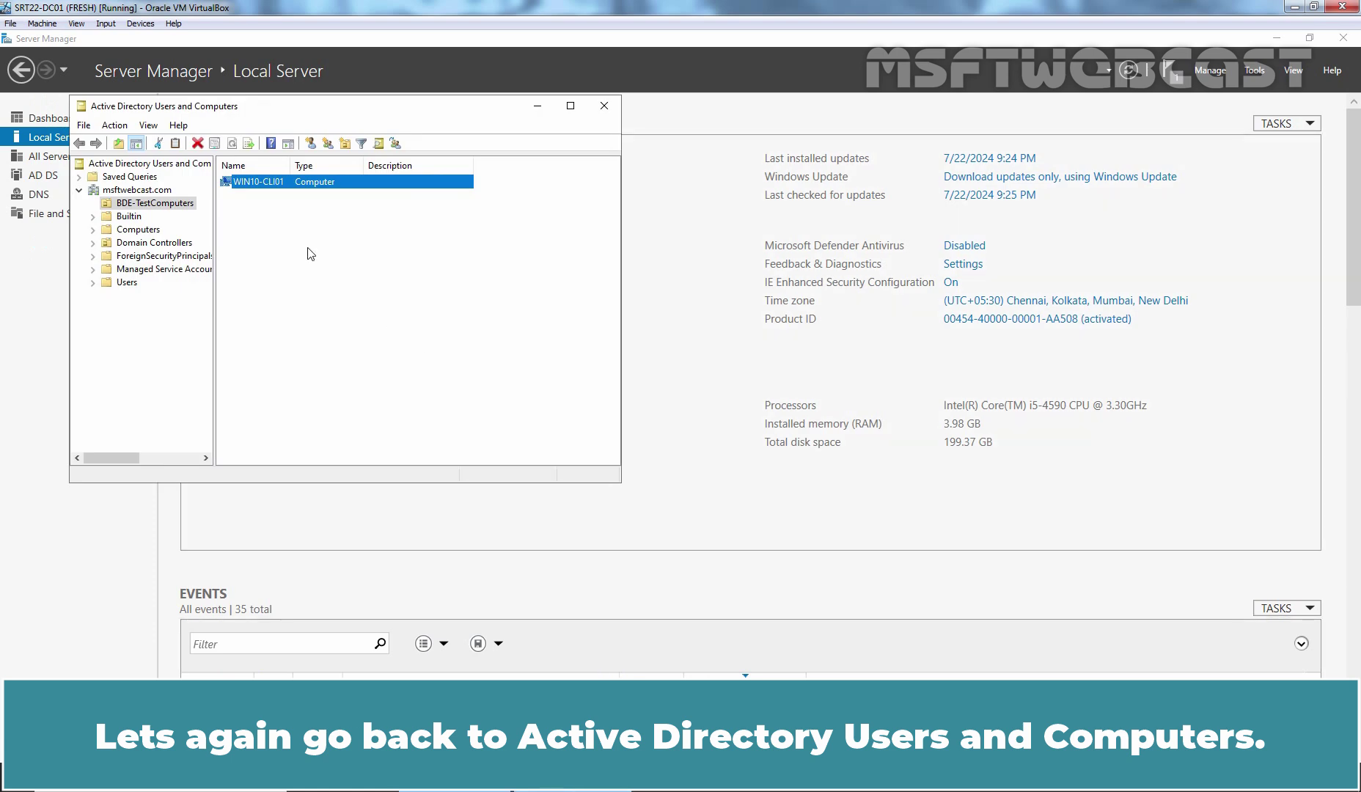
pyautogui.click(311, 254)
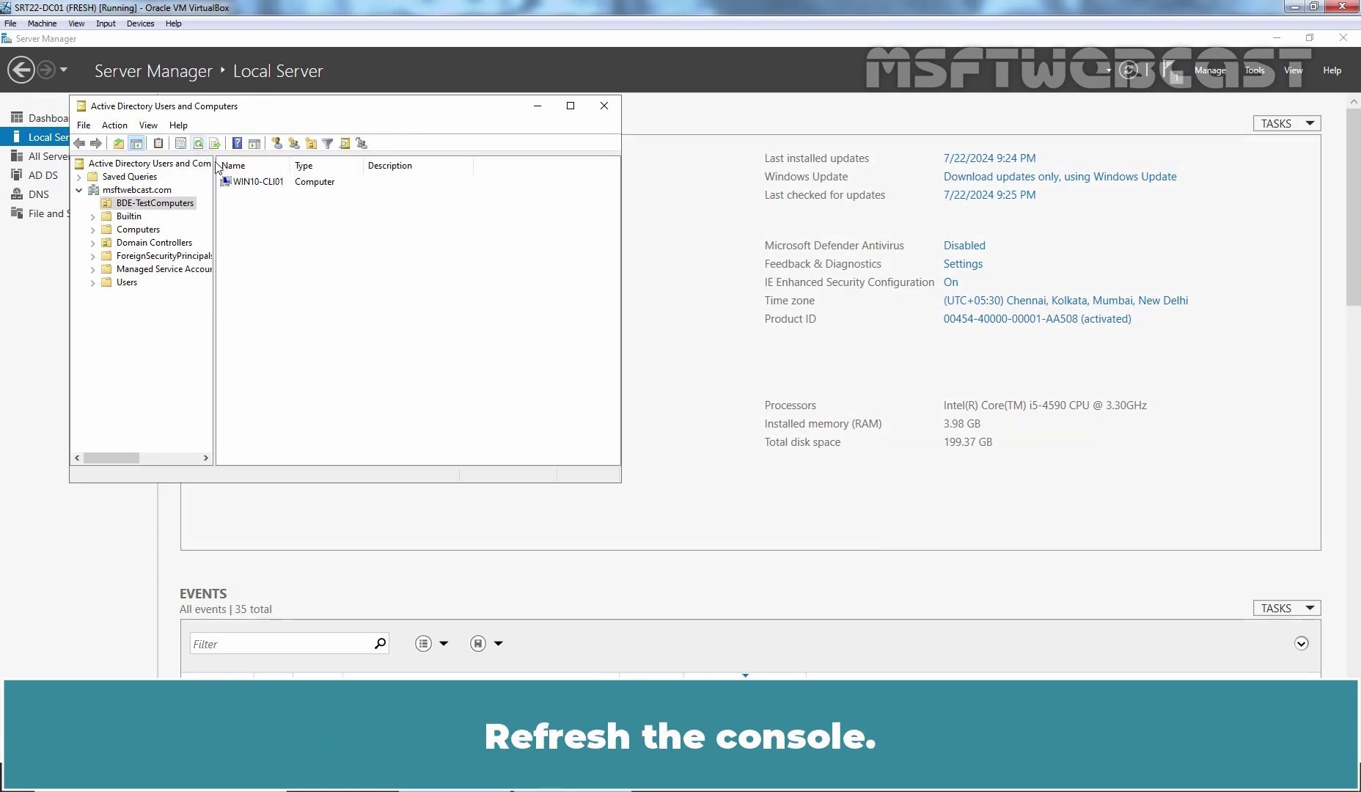
# Check WIN10-CLI01's BitLocker Recovery tab, confirm it is empty, and close the properties
pyautogui.click(259, 183)
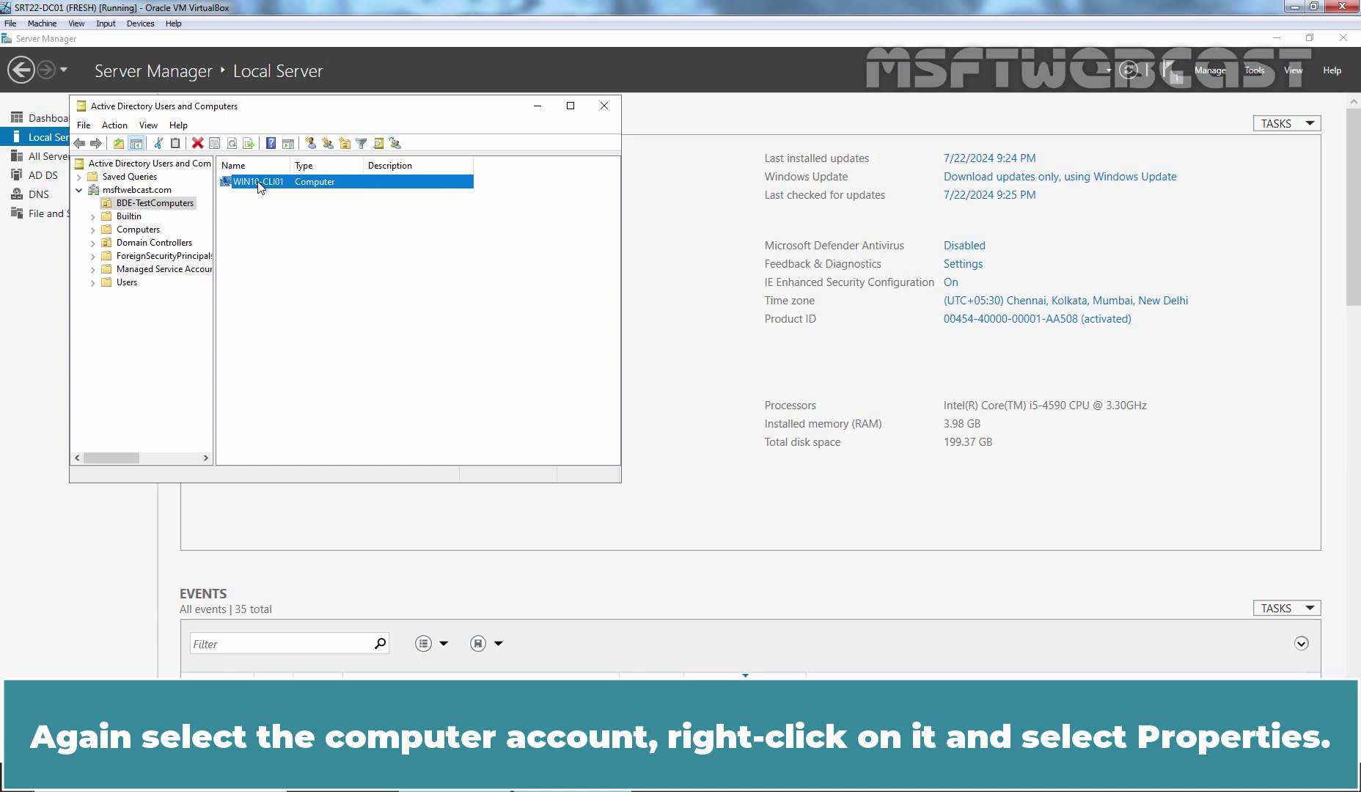
pyautogui.rightClick(259, 185)
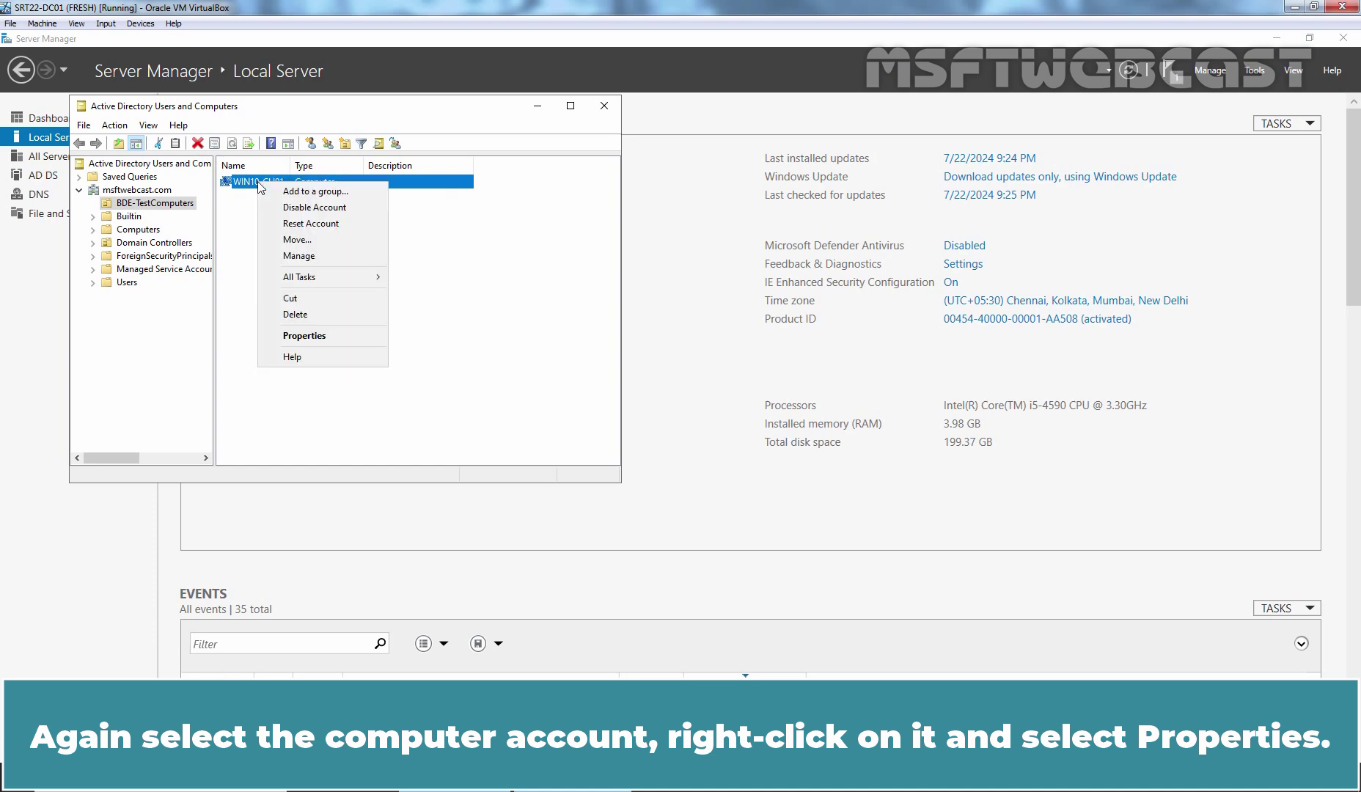
pyautogui.click(318, 339)
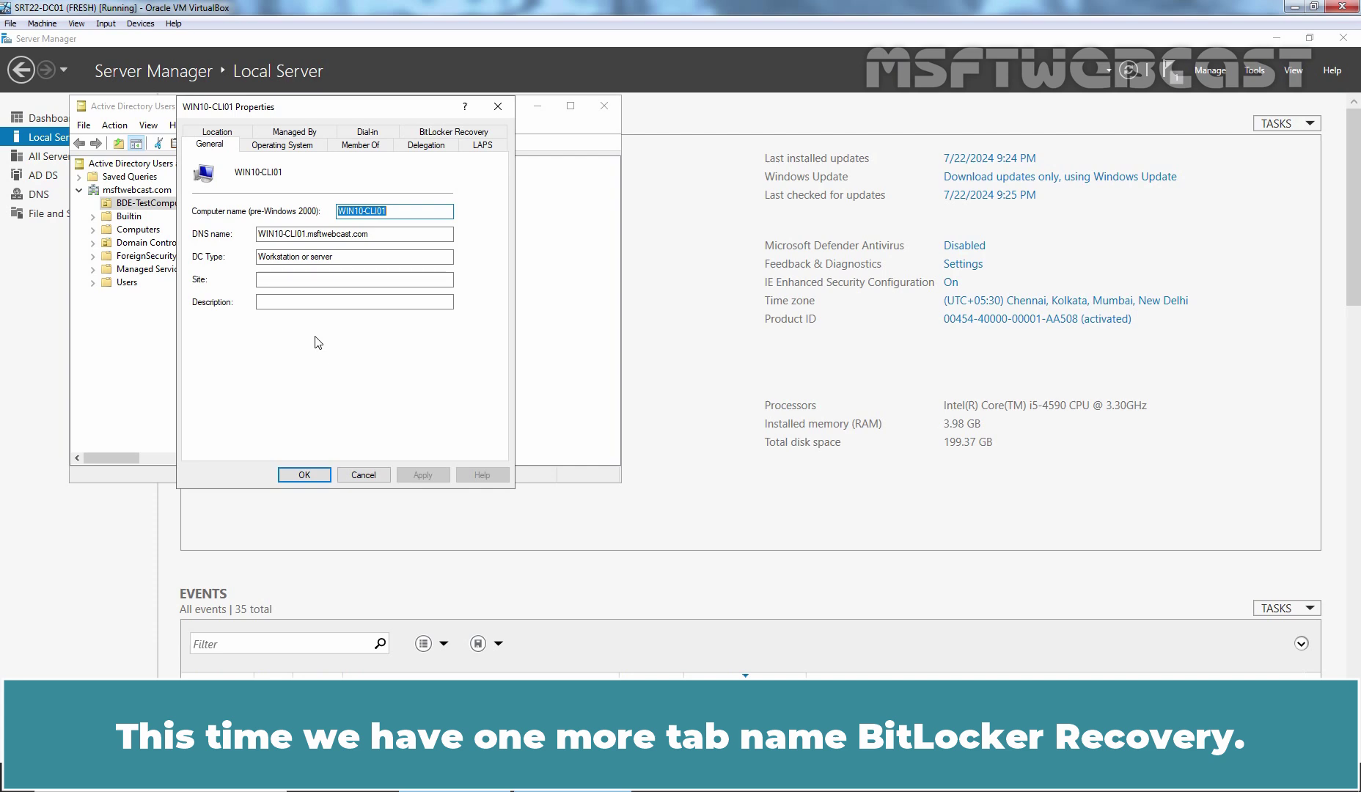
pyautogui.click(438, 134)
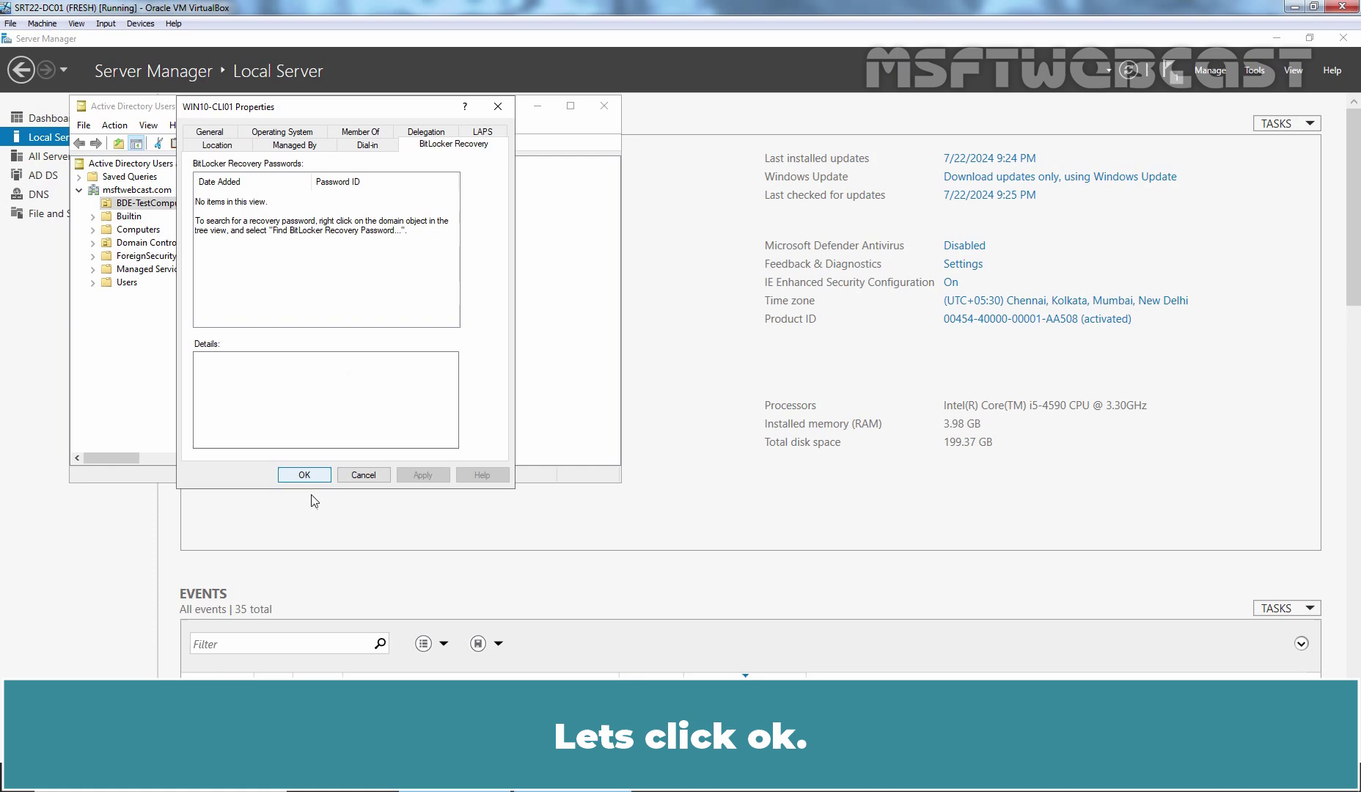
pyautogui.click(300, 476)
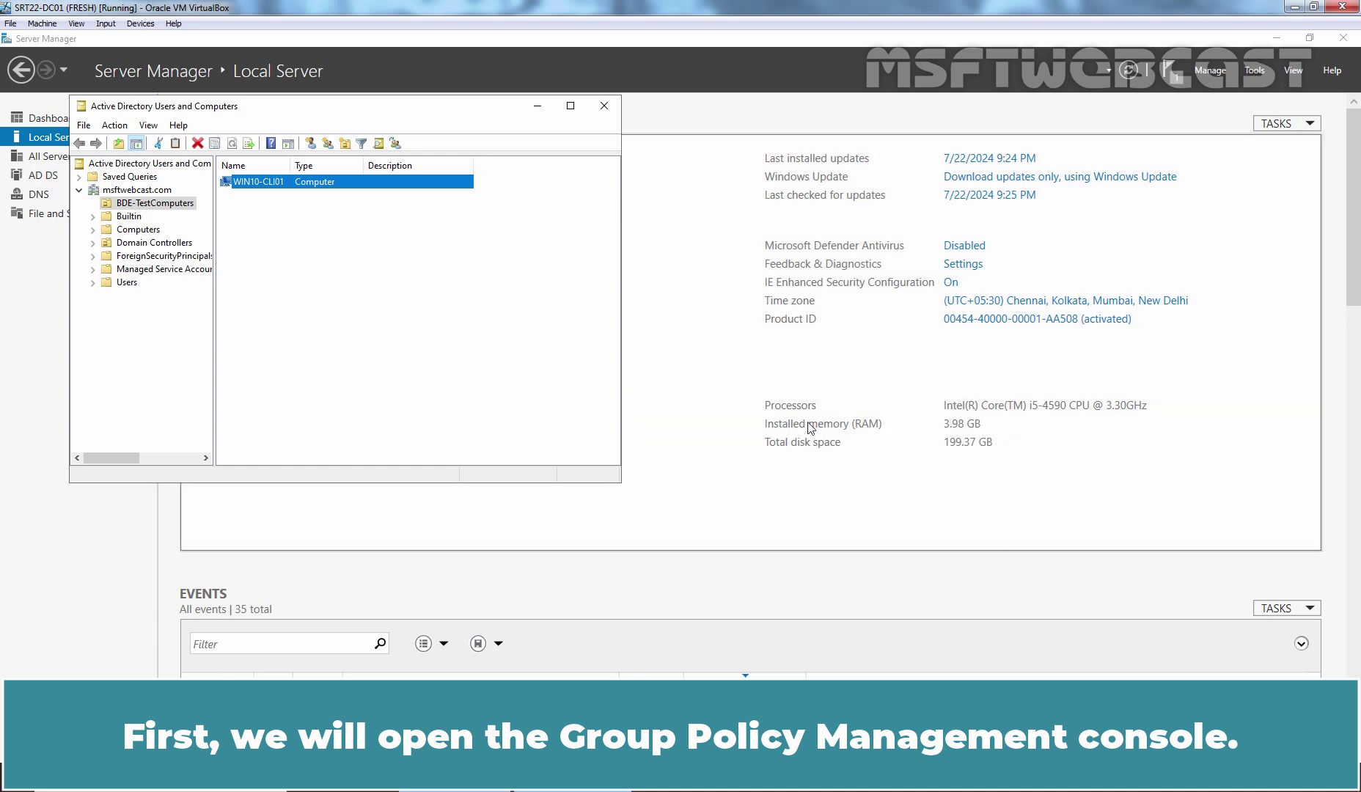
# Launch Group Policy Management from Server Manager's Tools menu
pyautogui.click(859, 367)
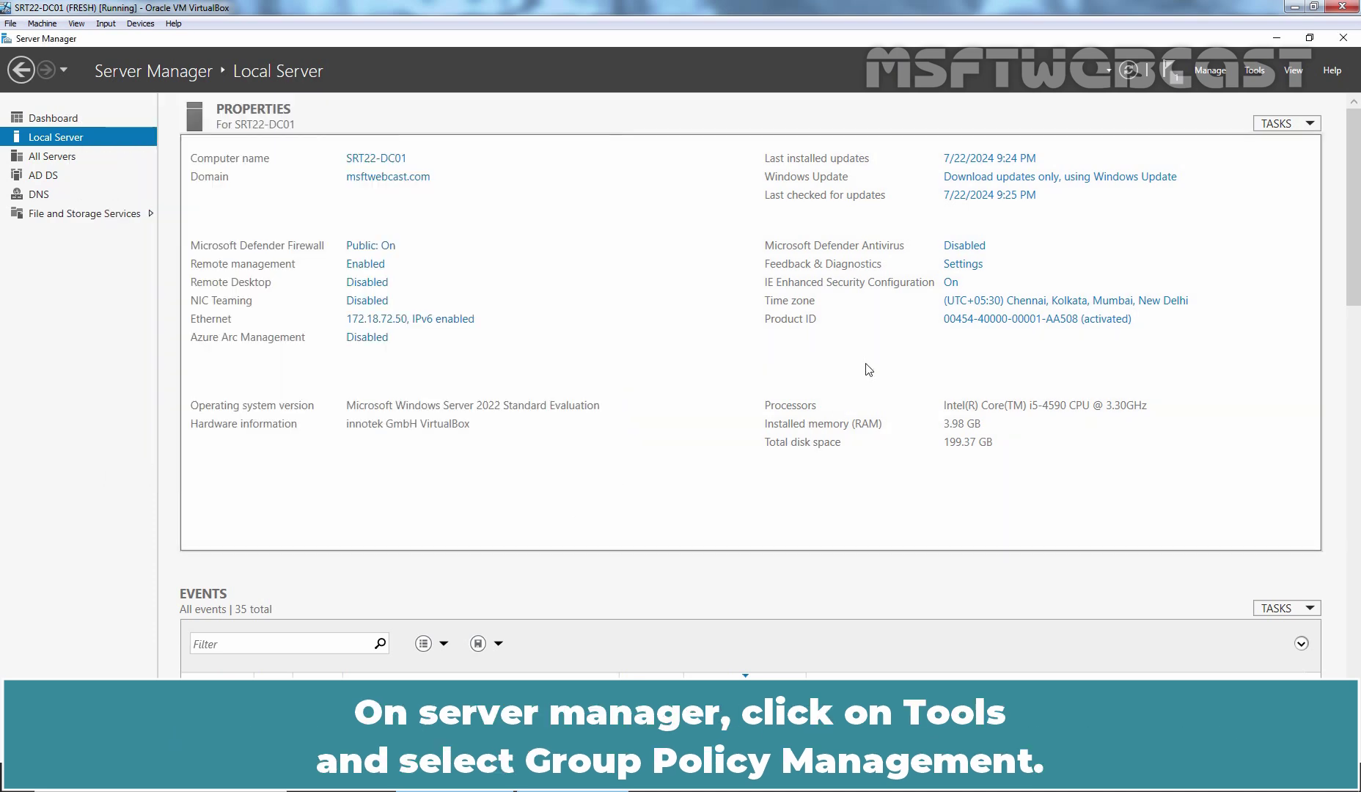
pyautogui.click(1254, 71)
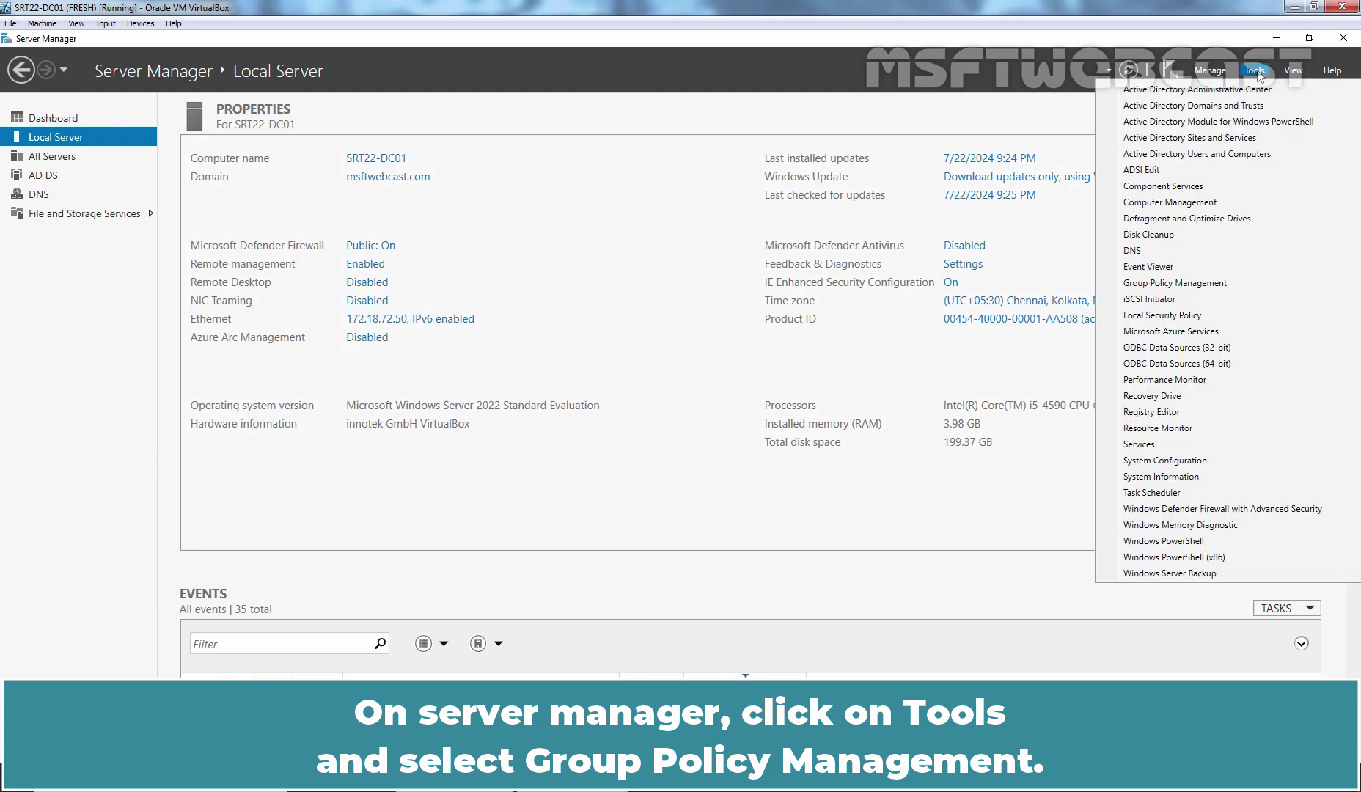
pyautogui.click(1177, 283)
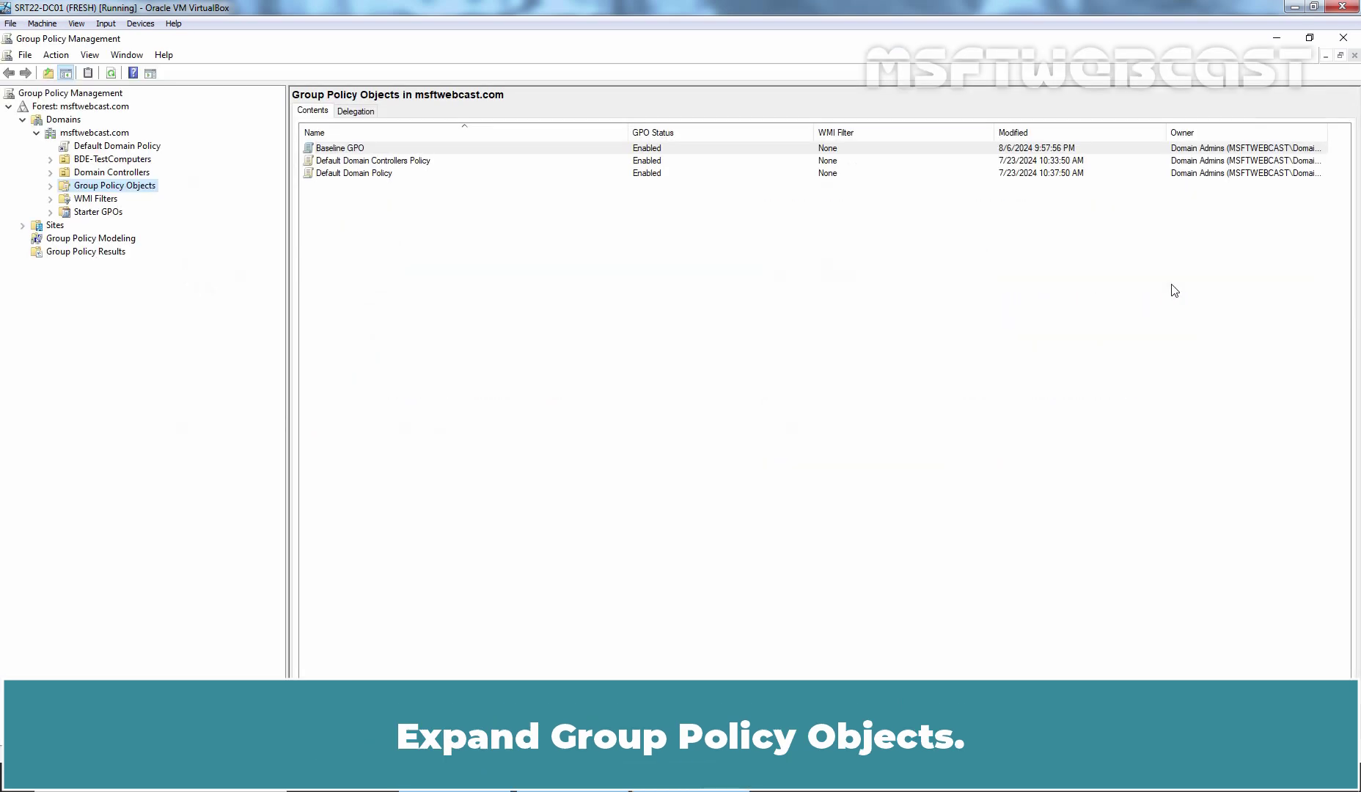
# Create a new GPO named 'C_BDE Recovery Key GPO' under Group Policy Objects
pyautogui.doubleClick(114, 190)
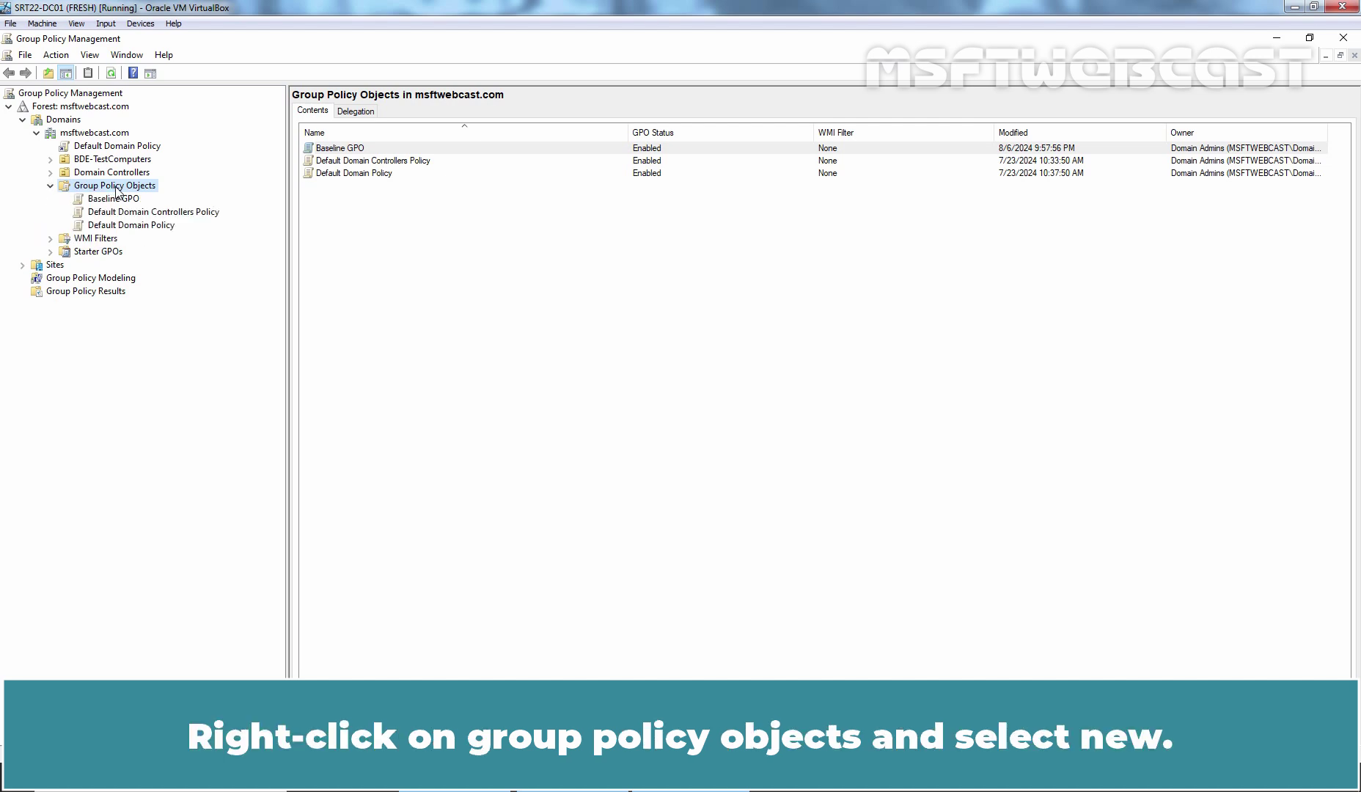
pyautogui.rightClick(117, 190)
pyautogui.click(185, 199)
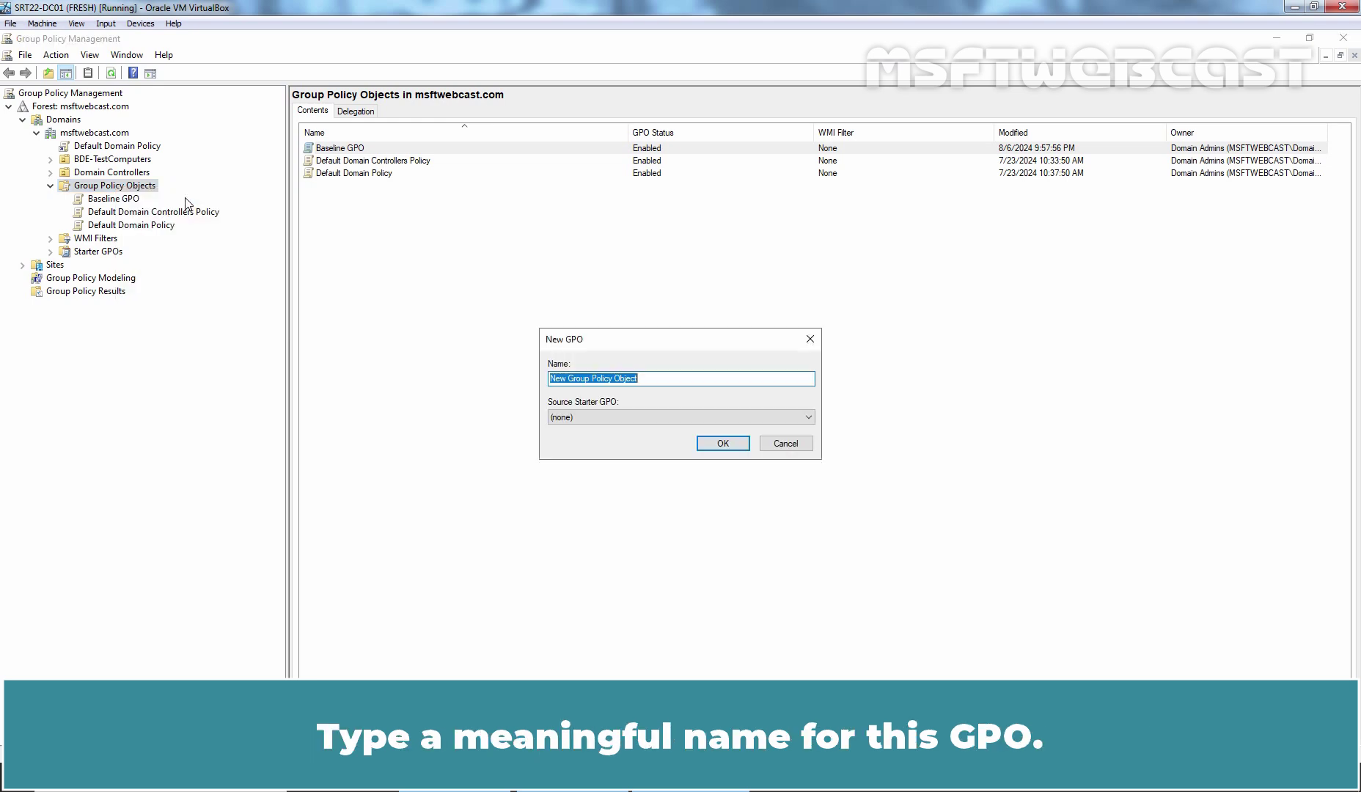
pyautogui.write('C_')
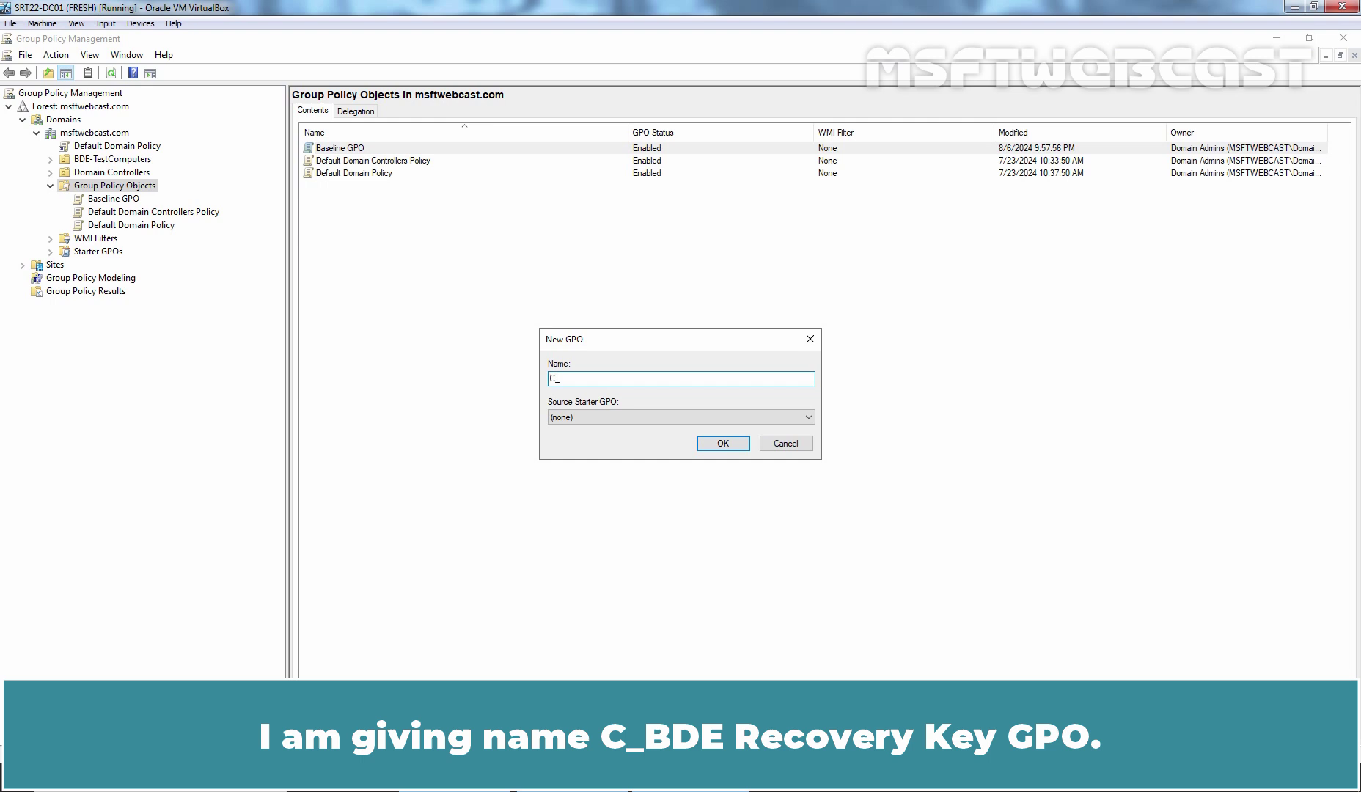
pyautogui.write('BDE Recovery Key GPO')
pyautogui.click(726, 443)
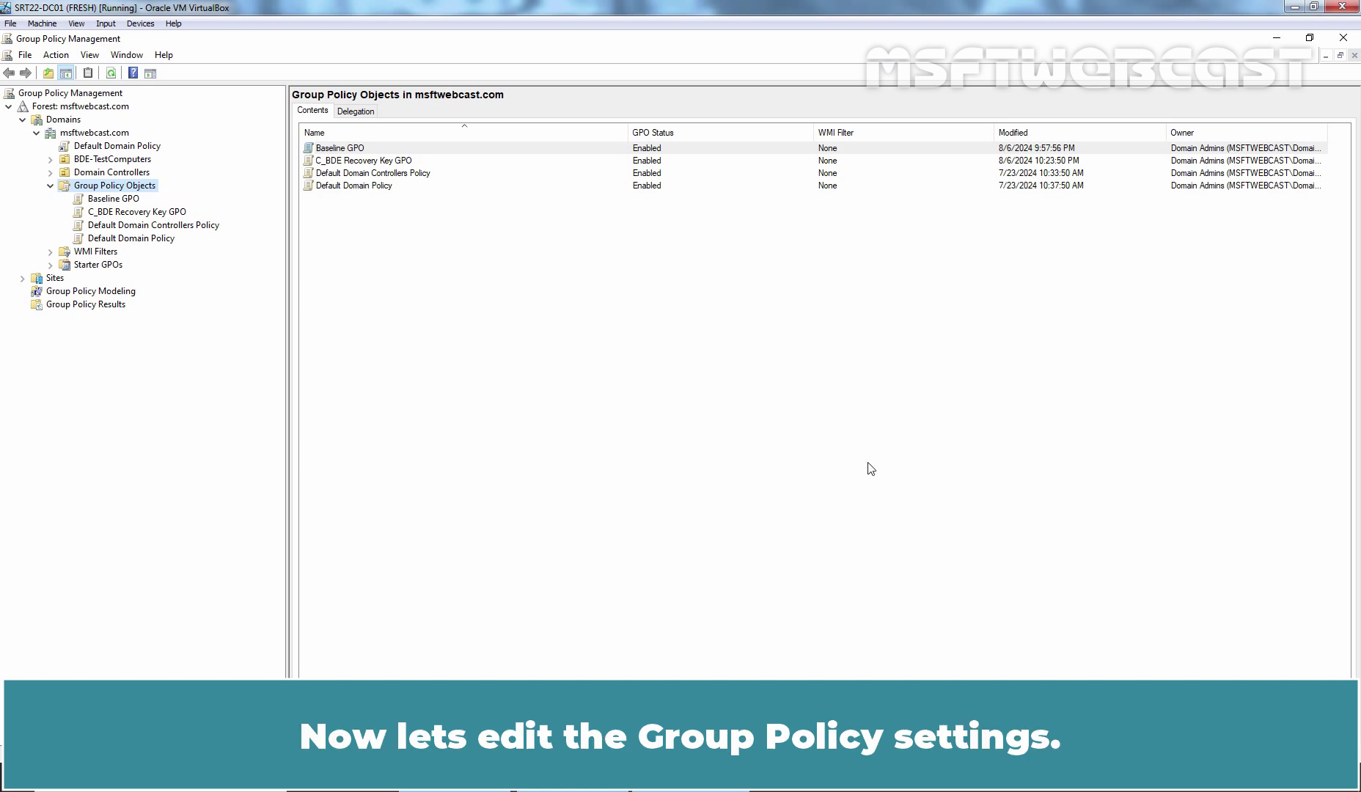
# Edit C_BDE Recovery Key GPO maximized, expanding Computer Configuration > Policies > Administrative Templates > Windows Components
pyautogui.click(126, 214)
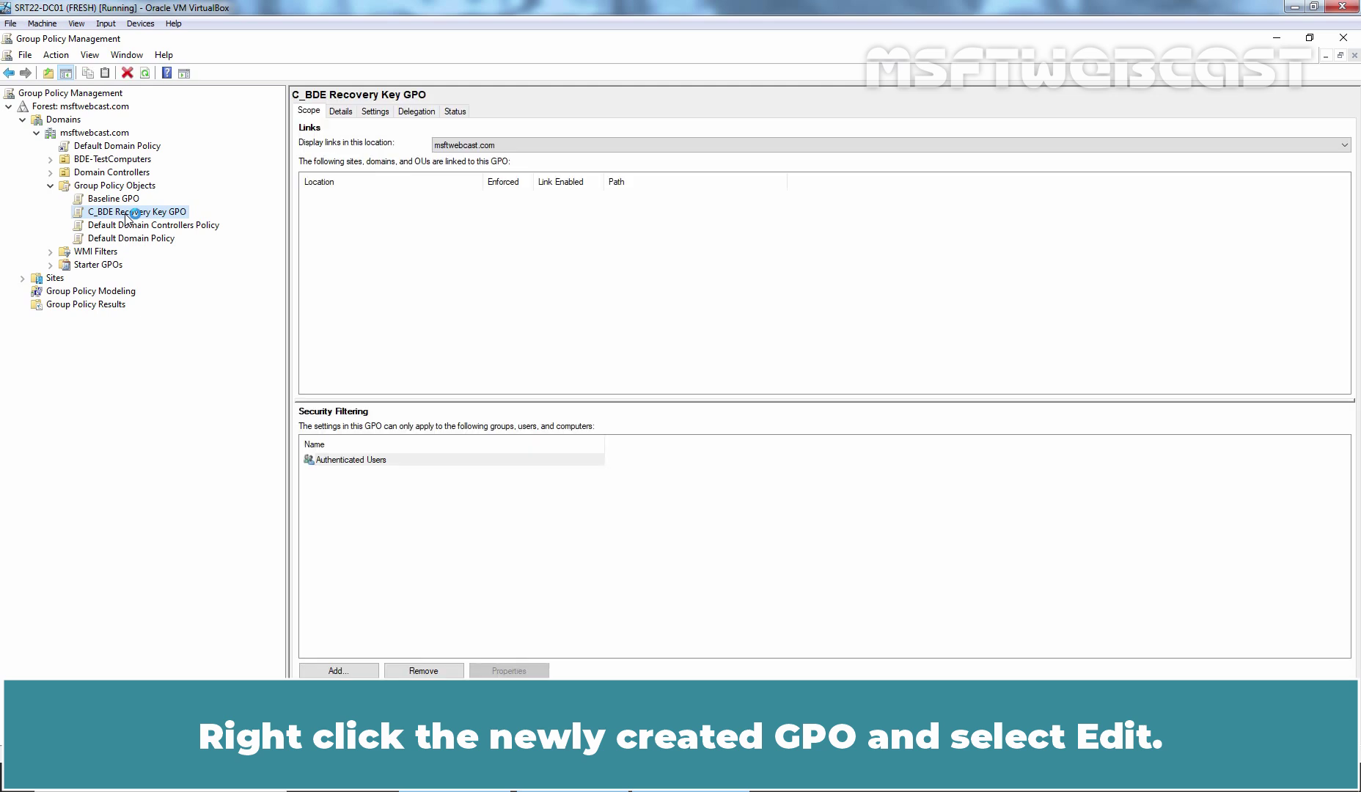
pyautogui.rightClick(126, 214)
pyautogui.click(211, 227)
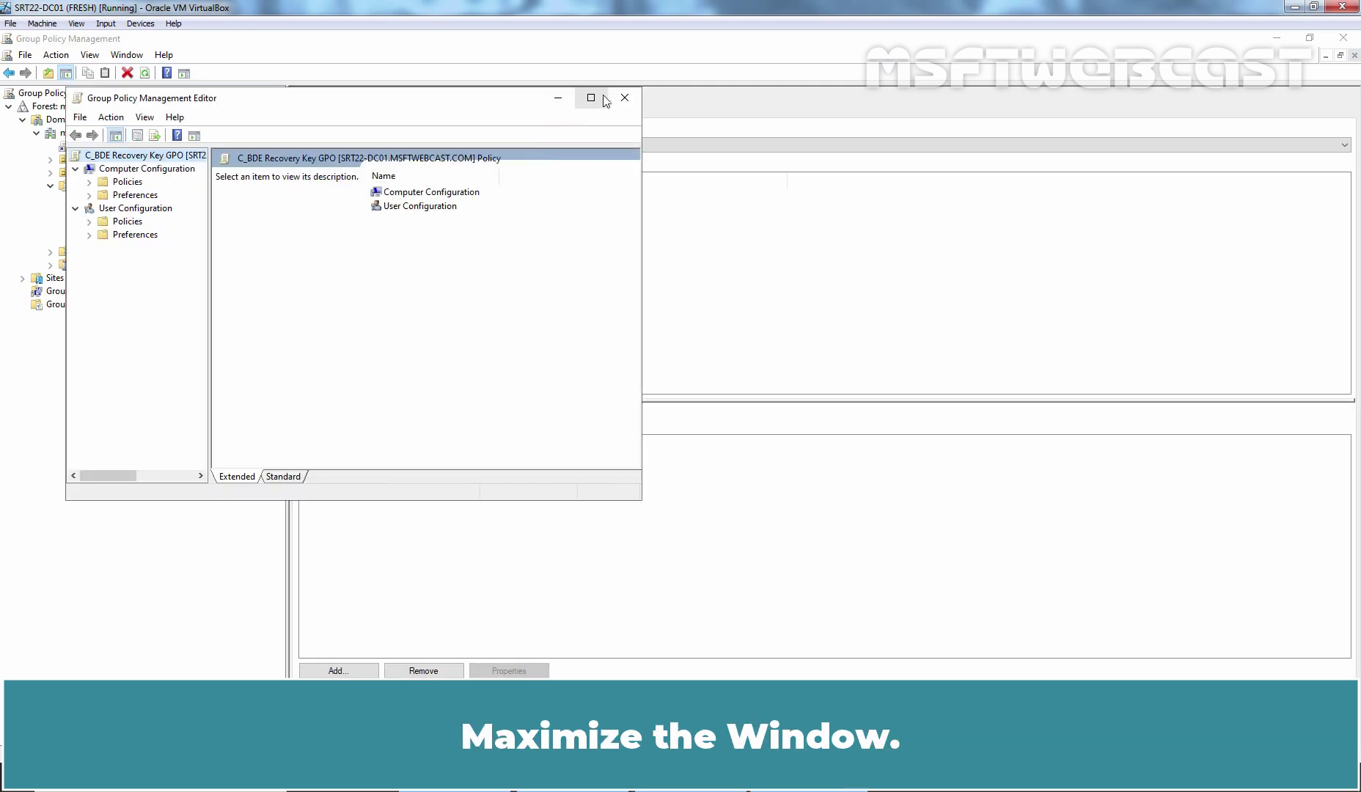
pyautogui.click(591, 99)
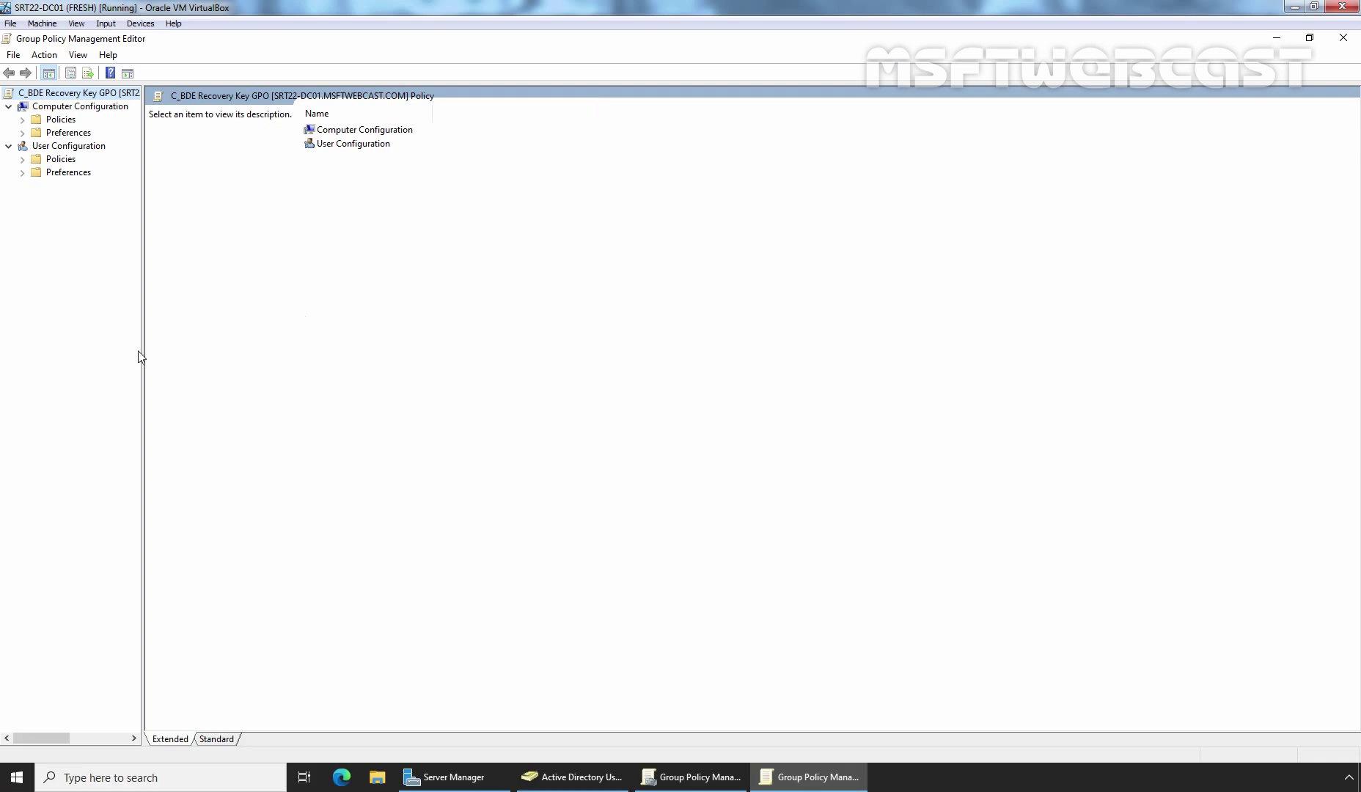
pyautogui.moveTo(144, 361); pyautogui.dragTo(282, 367)
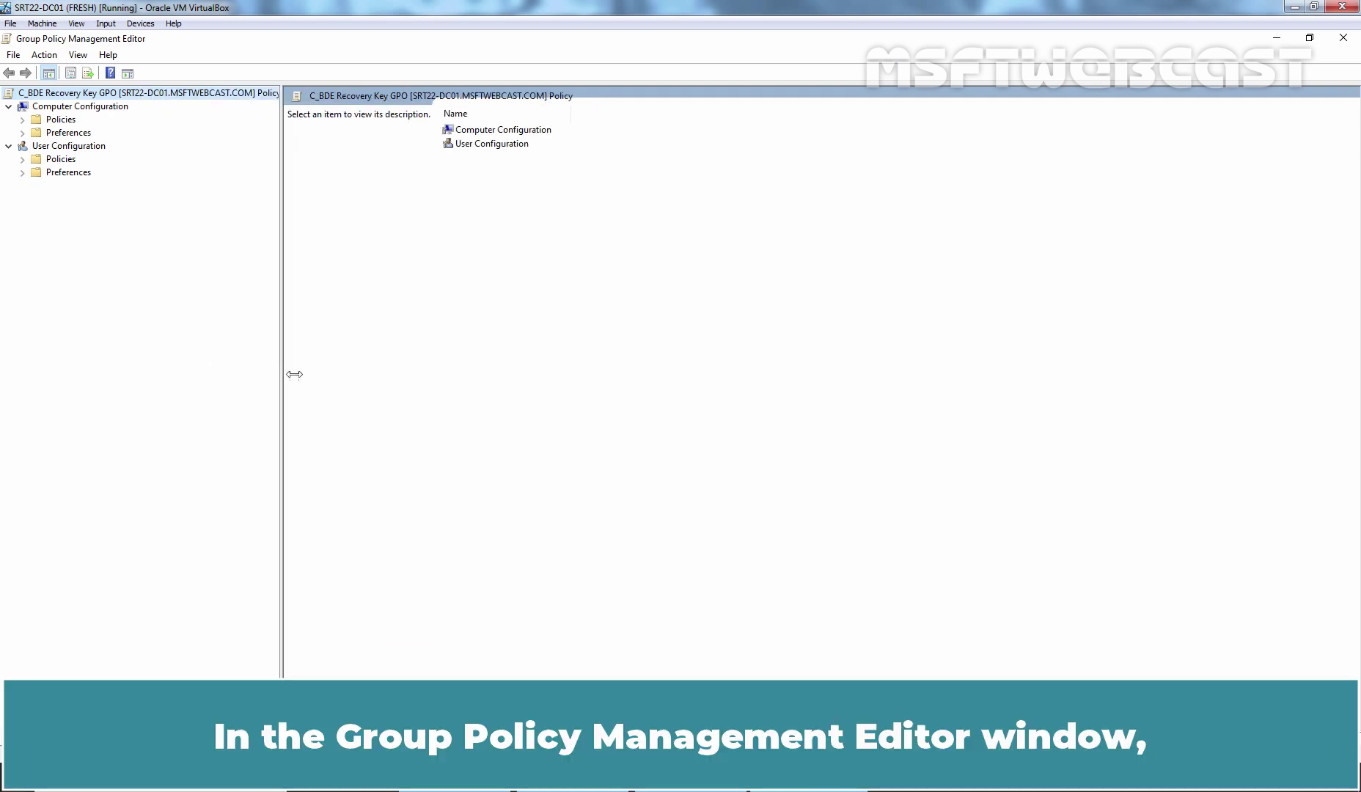
pyautogui.doubleClick(60, 120)
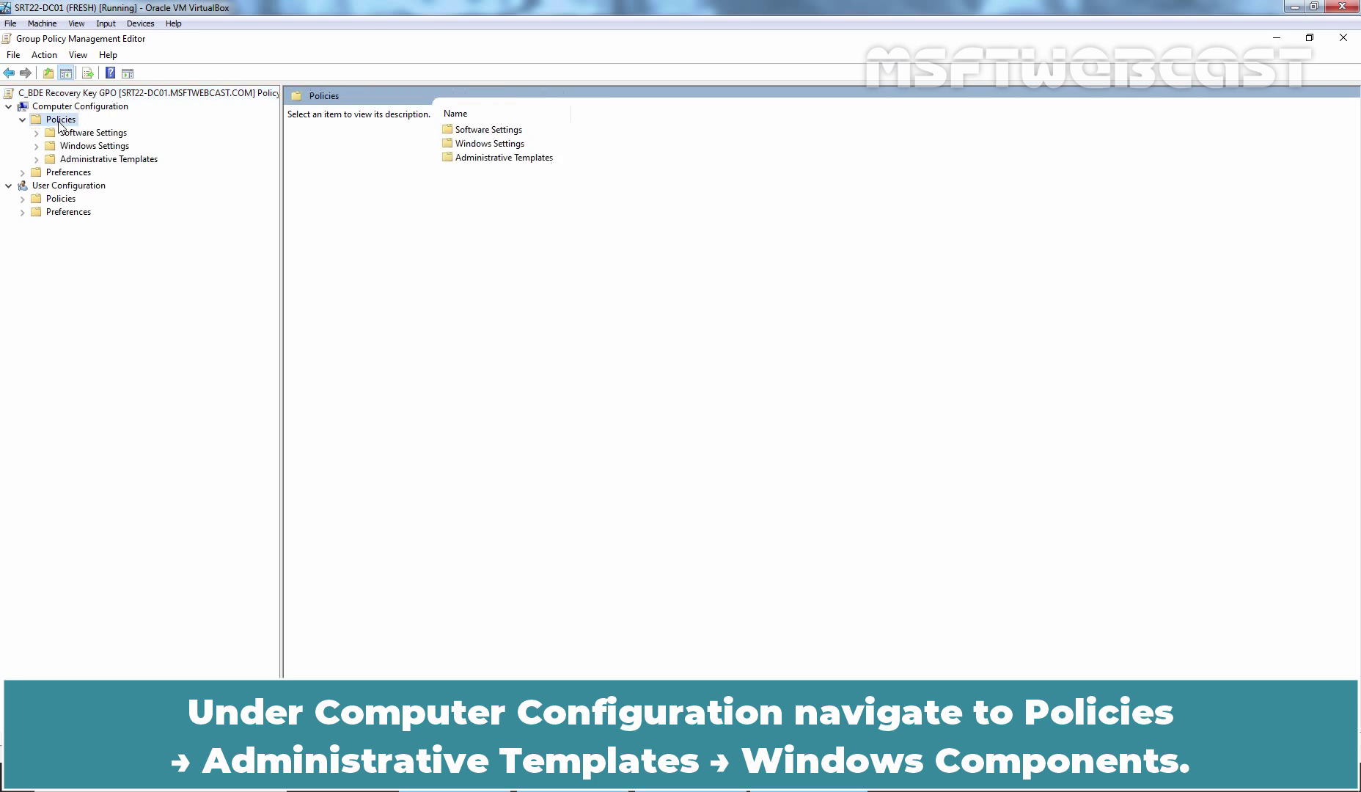
pyautogui.click(78, 161)
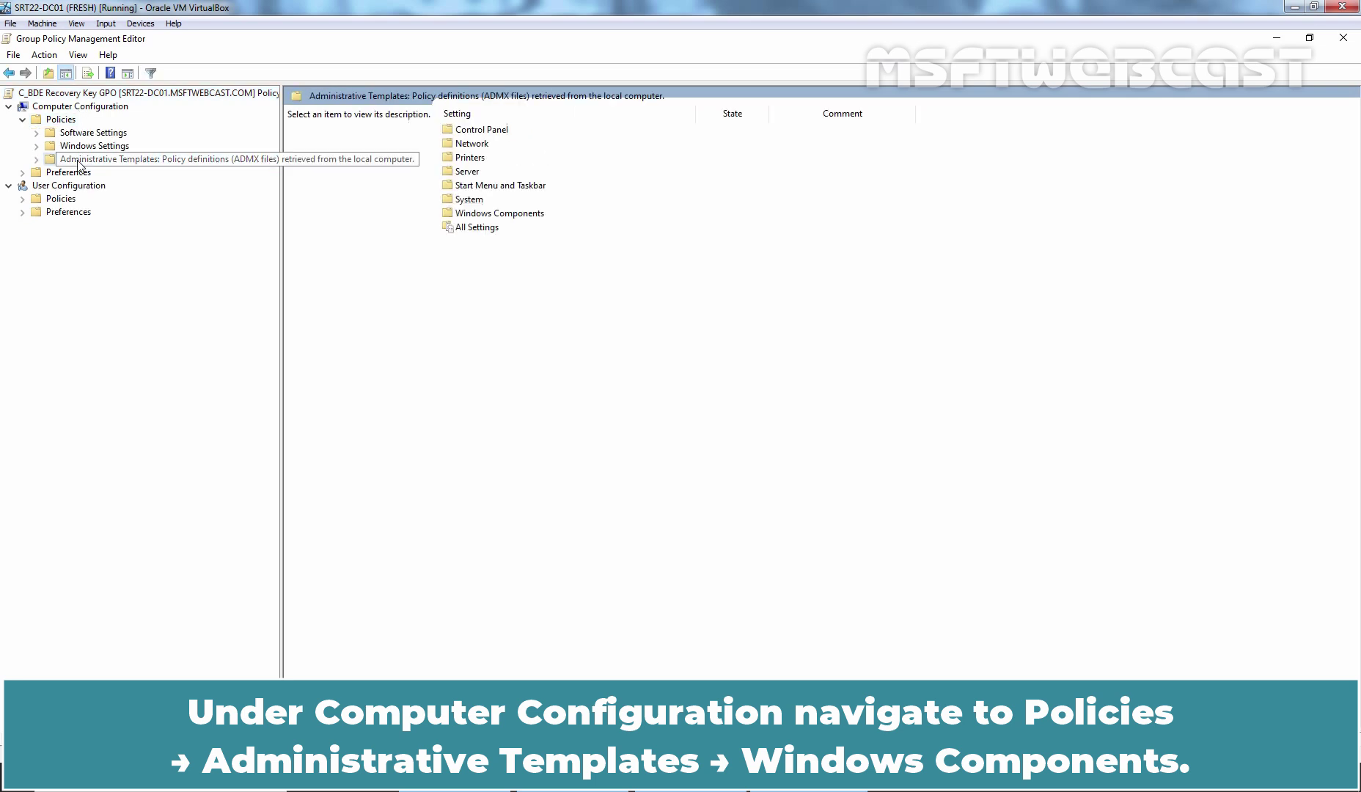
pyautogui.doubleClick(78, 160)
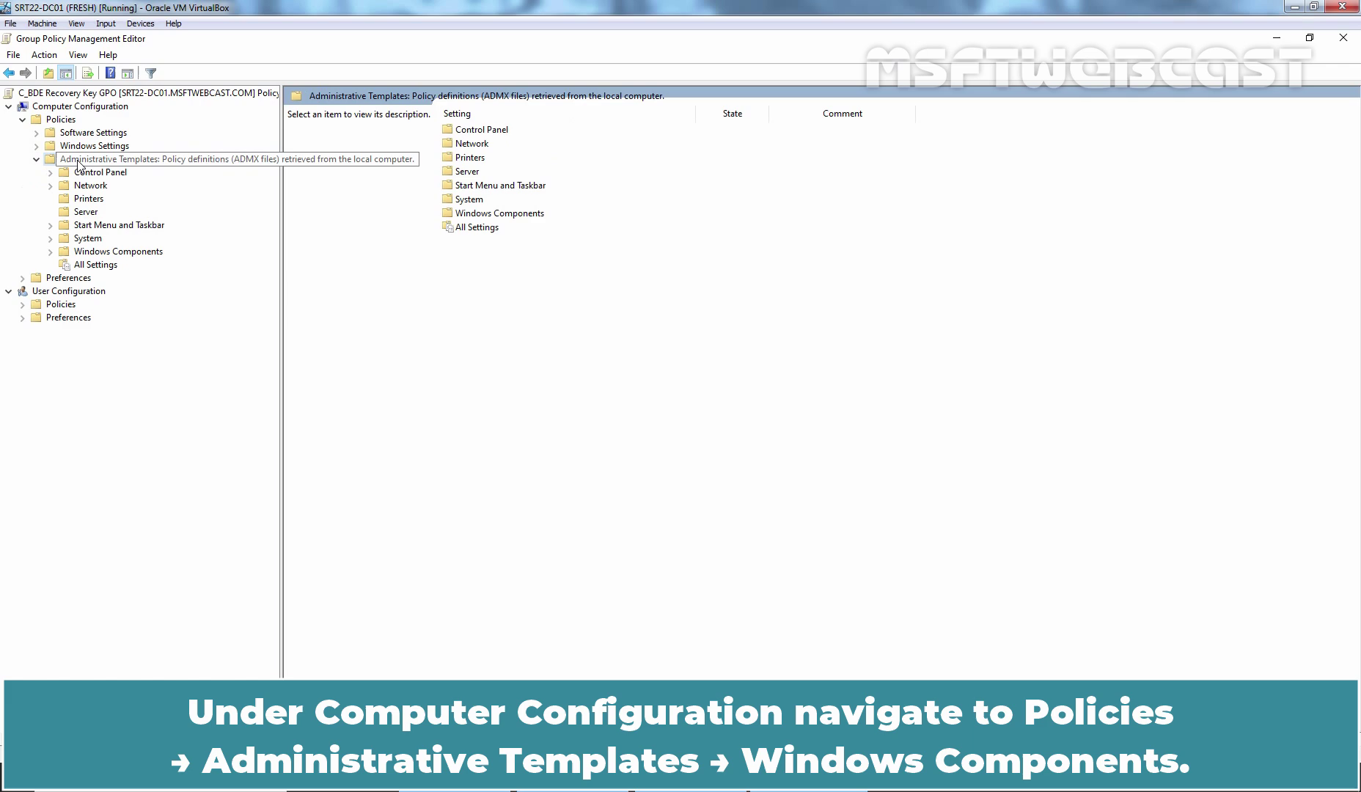
pyautogui.doubleClick(116, 252)
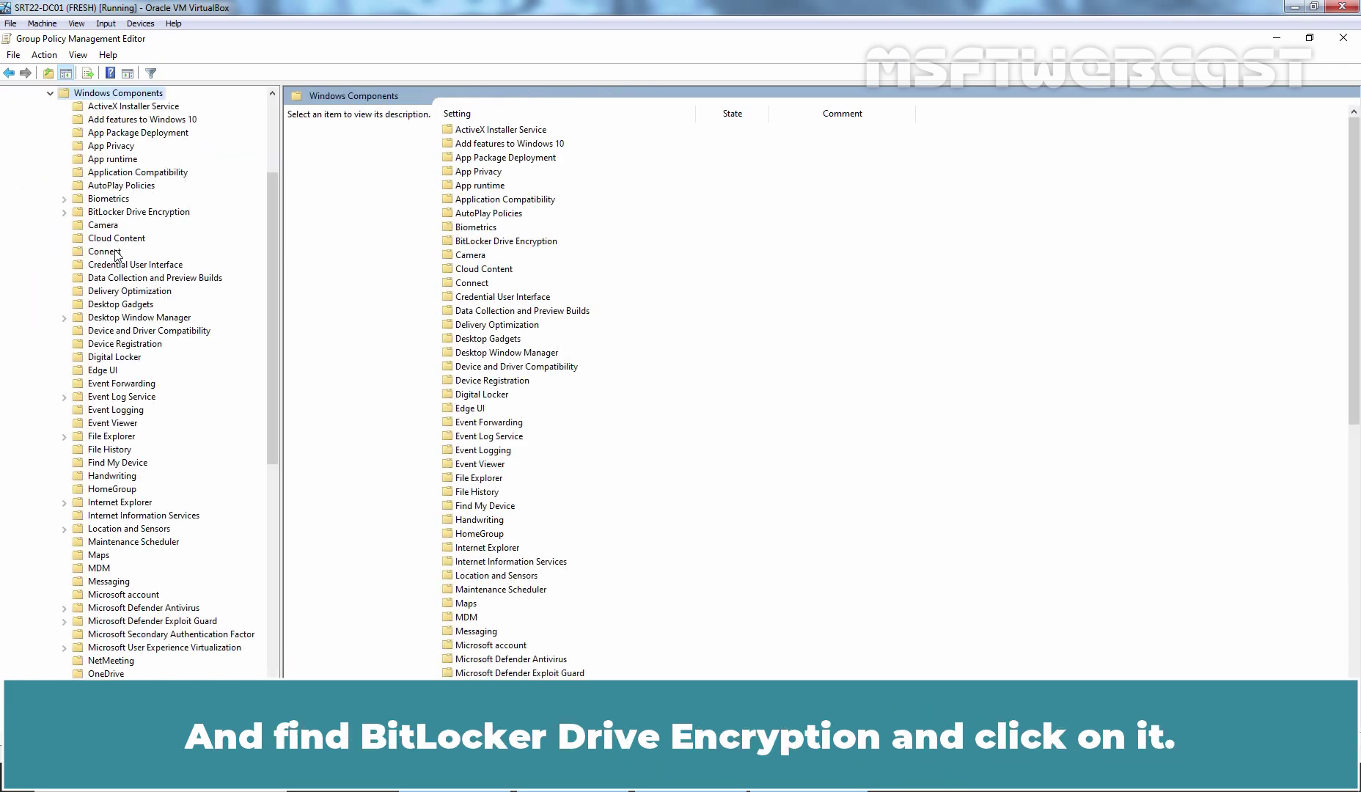
# Enable 'Store BitLocker recovery information in AD DS' under BitLocker Drive Encryption, keeping default backup options
pyautogui.click(125, 213)
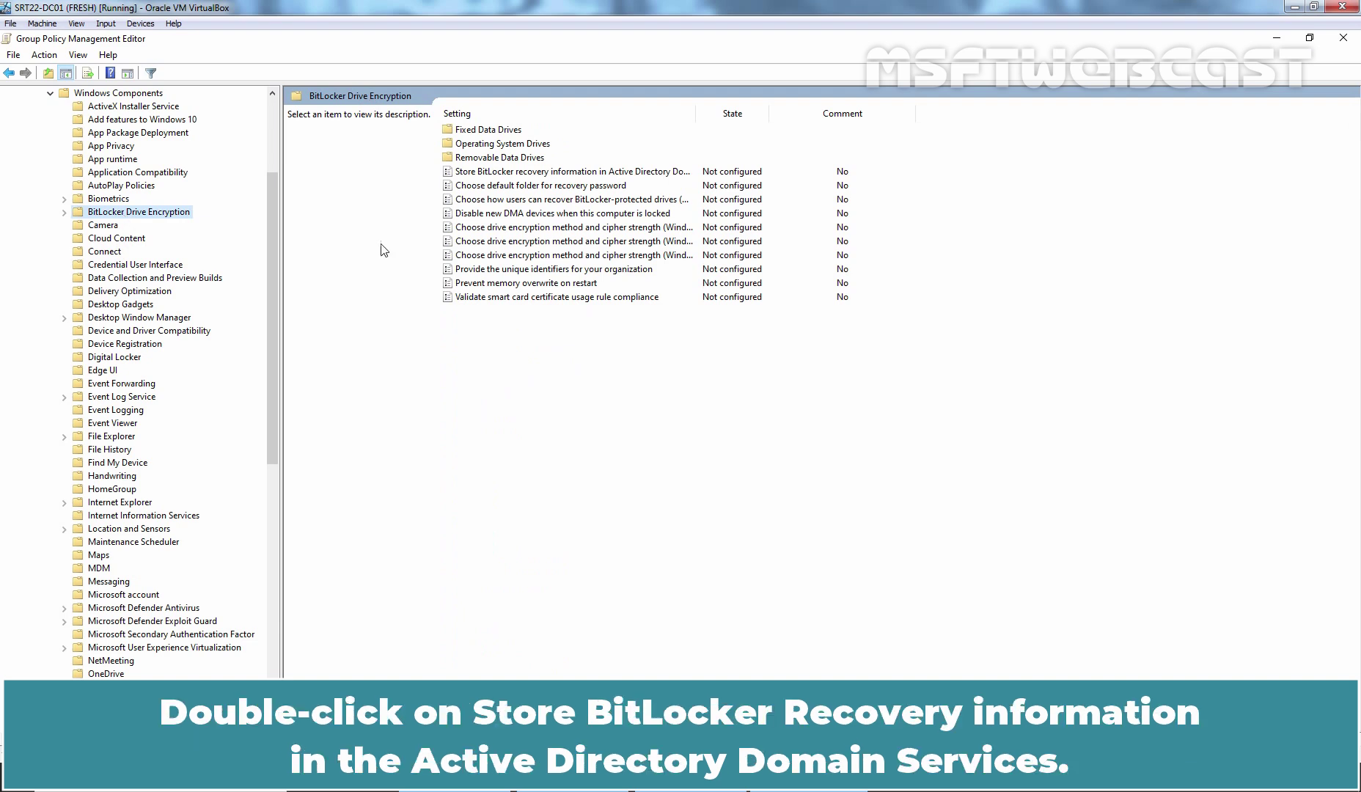
pyautogui.click(551, 172)
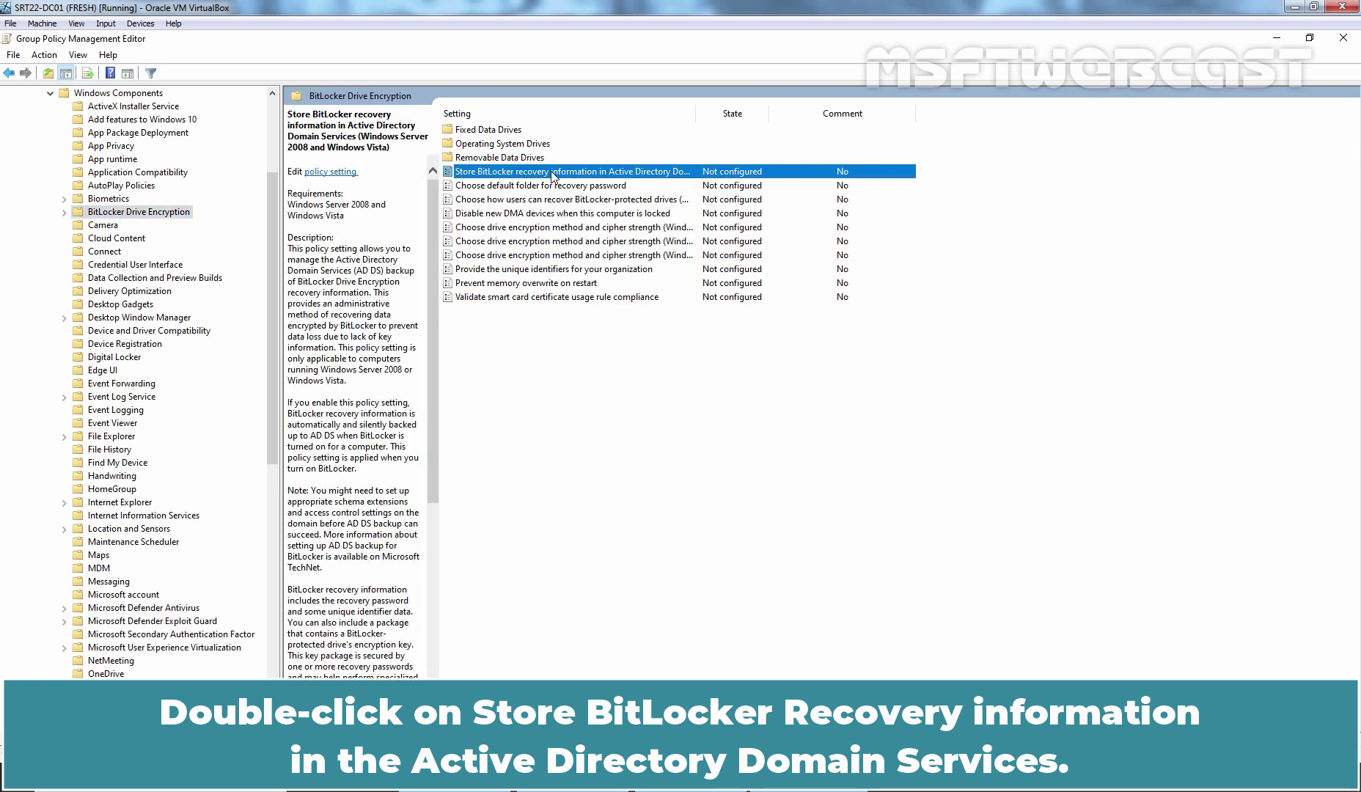
pyautogui.doubleClick(551, 172)
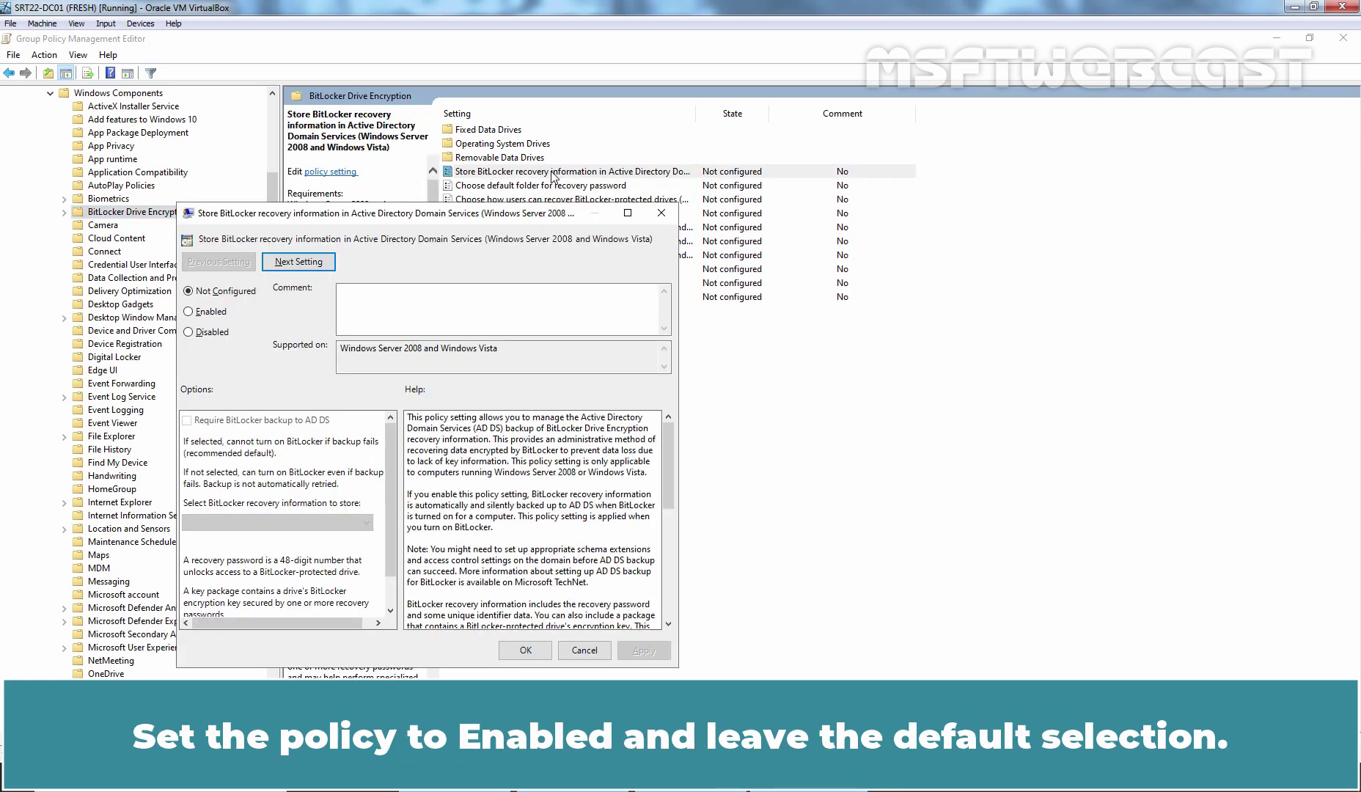
pyautogui.click(212, 313)
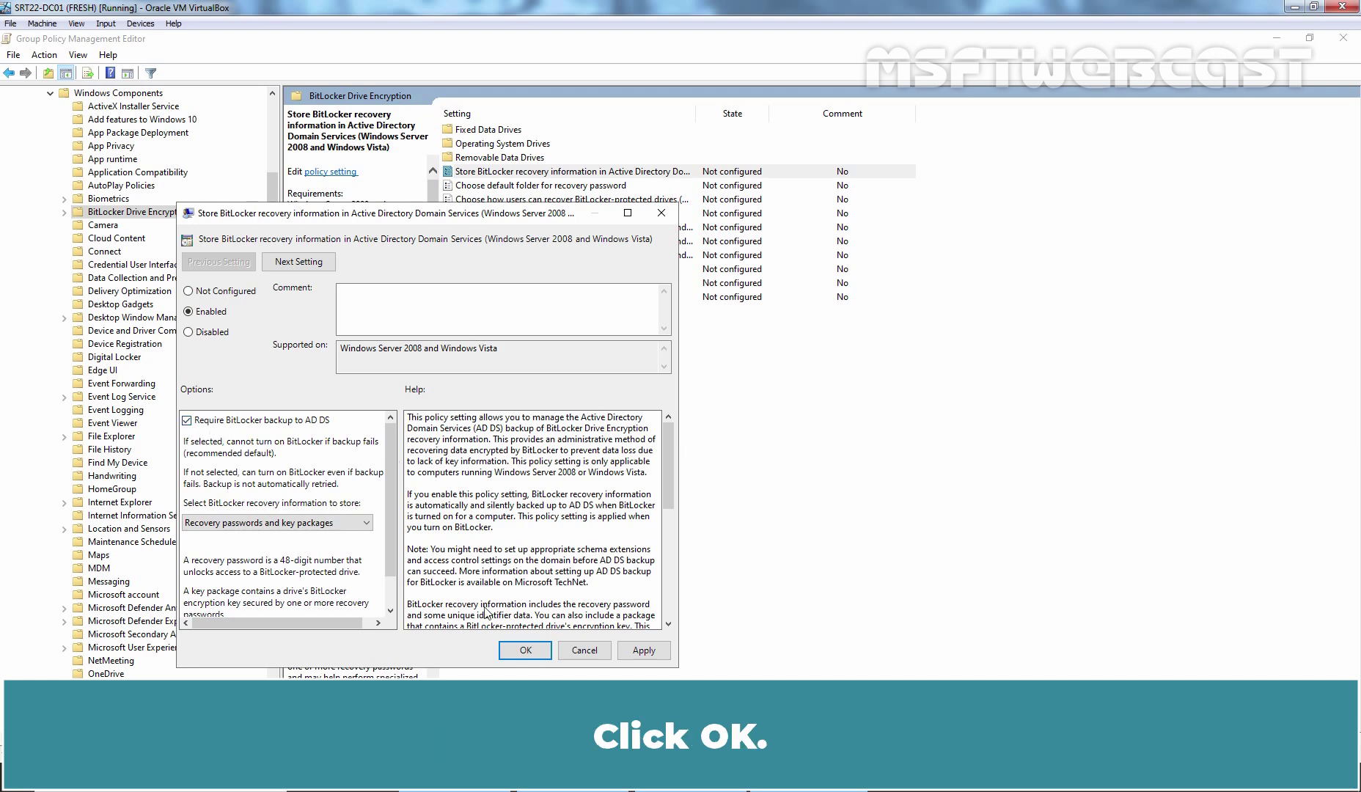
pyautogui.click(526, 650)
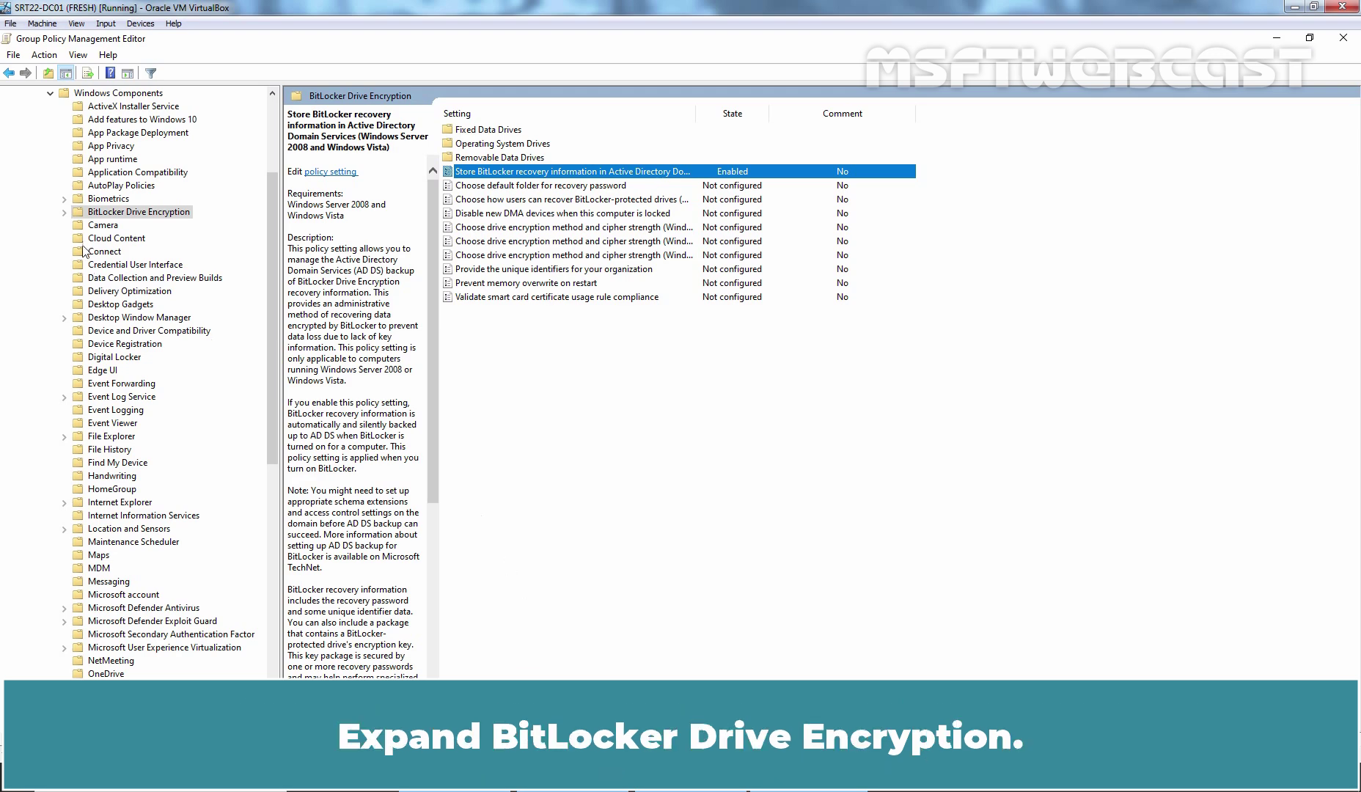
# Expand BitLocker Drive Encryption and show the Operating System Drives policies
pyautogui.click(64, 212)
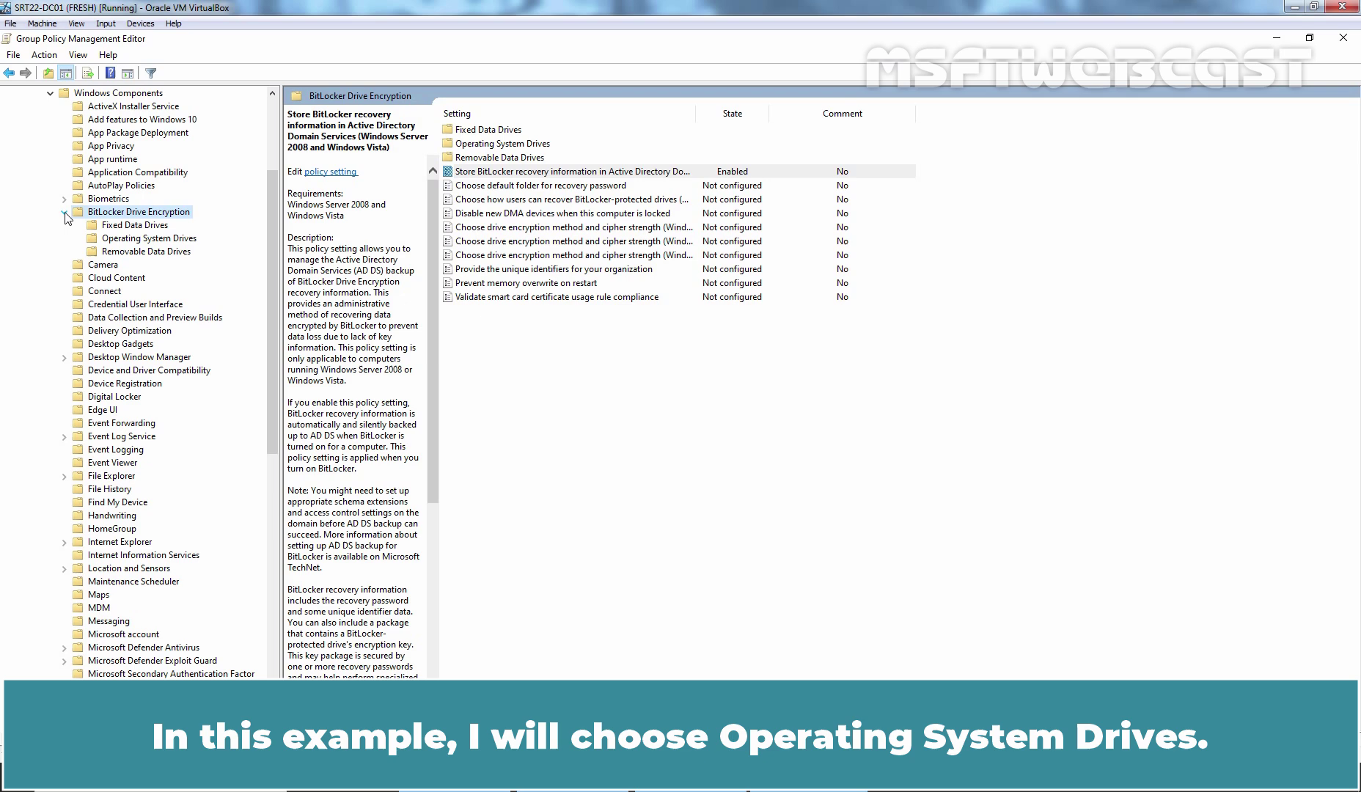
pyautogui.click(150, 240)
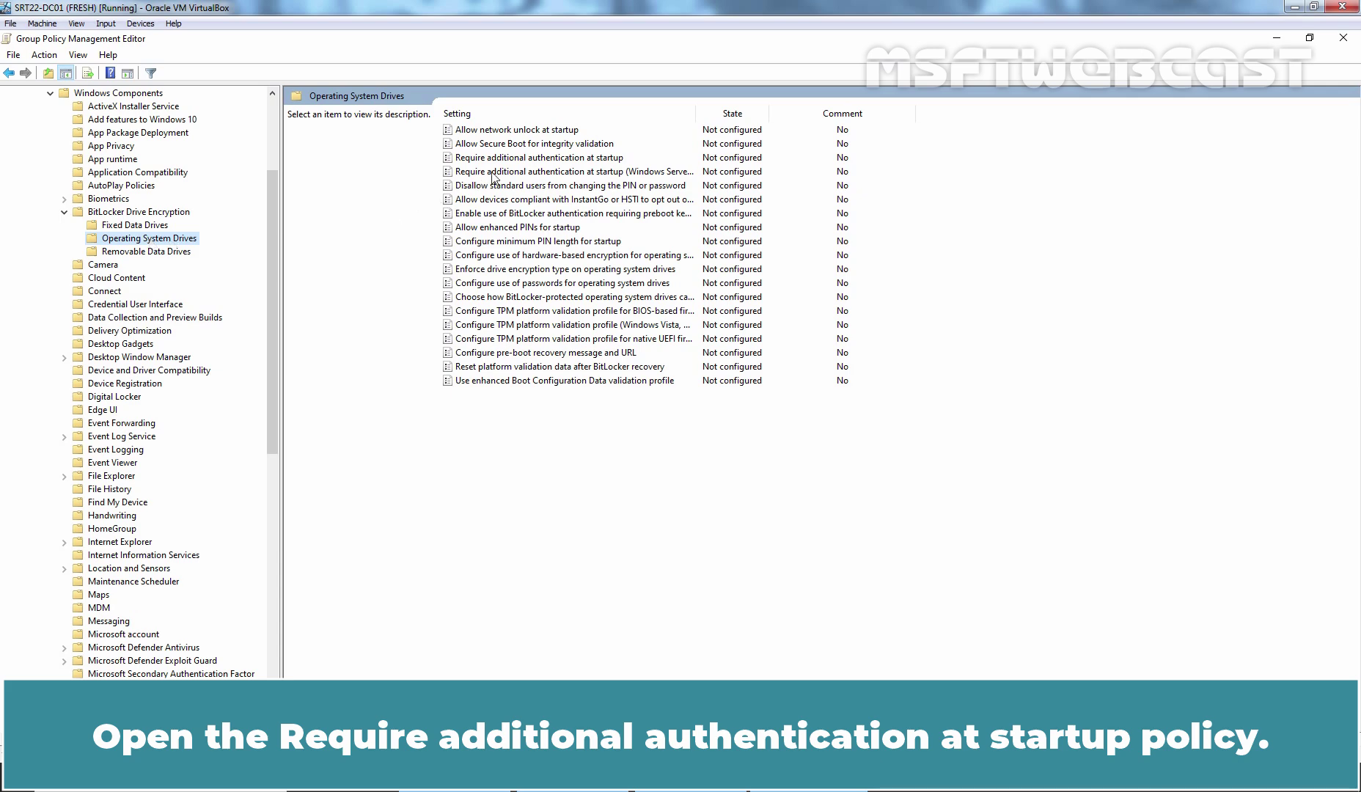
# Enable 'Require additional authentication at startup' with its default options, including BitLocker without a compatible TPM
pyautogui.doubleClick(577, 159)
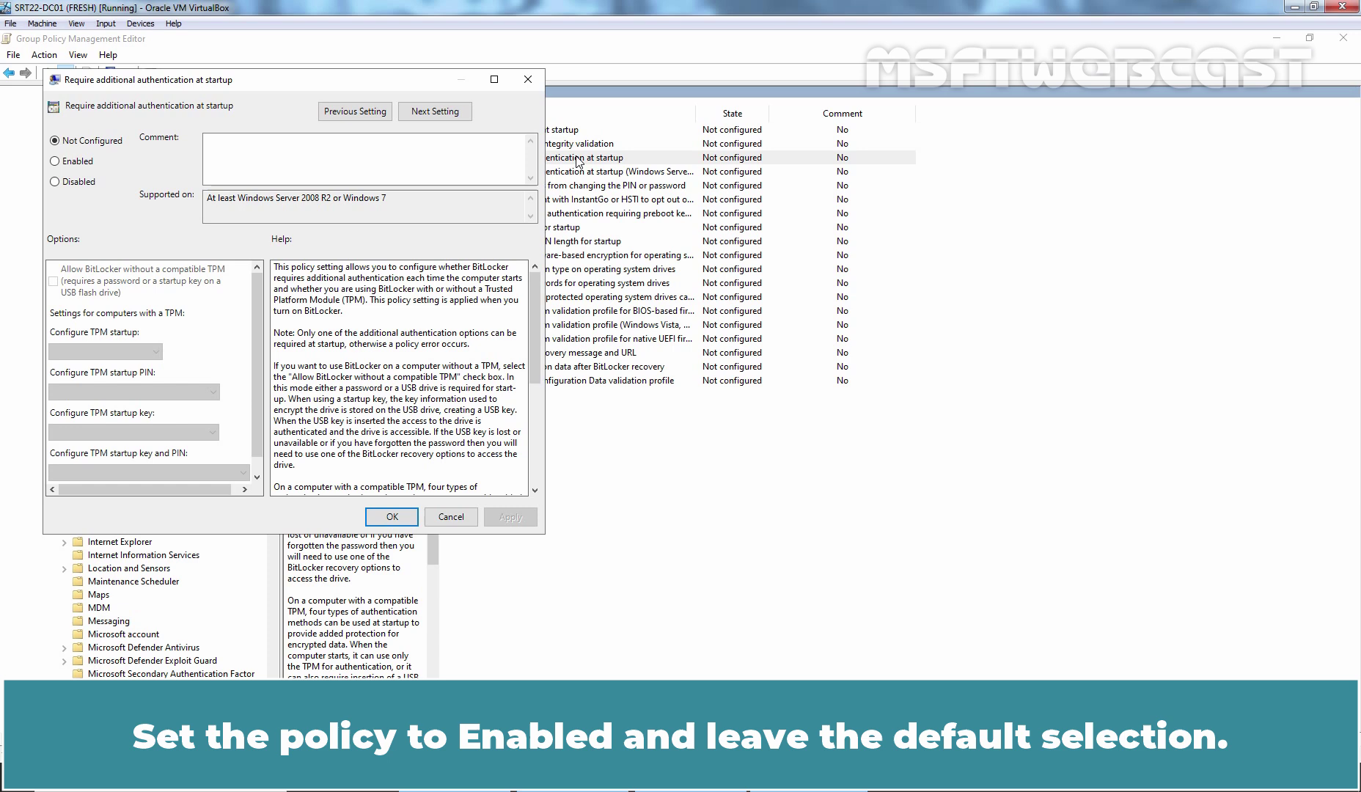
pyautogui.click(77, 162)
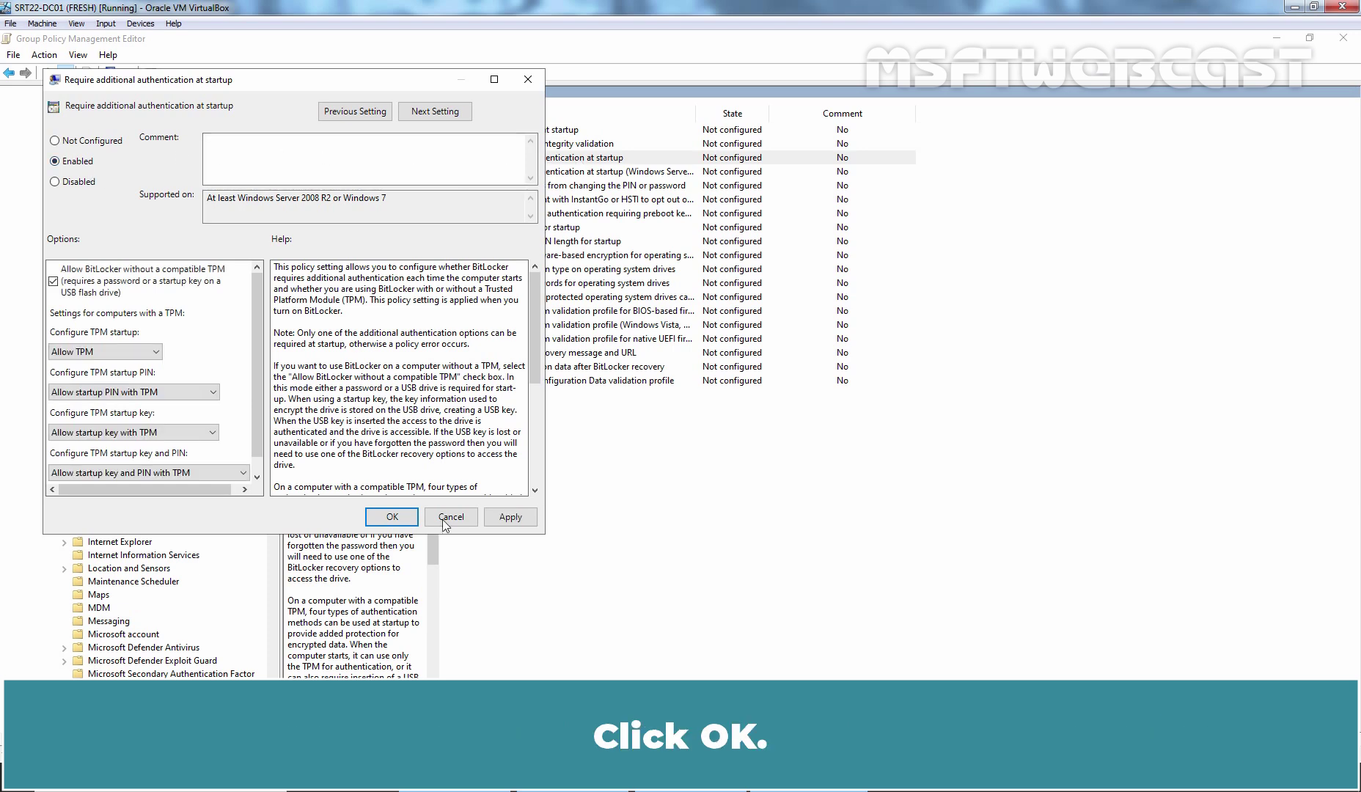
pyautogui.click(391, 516)
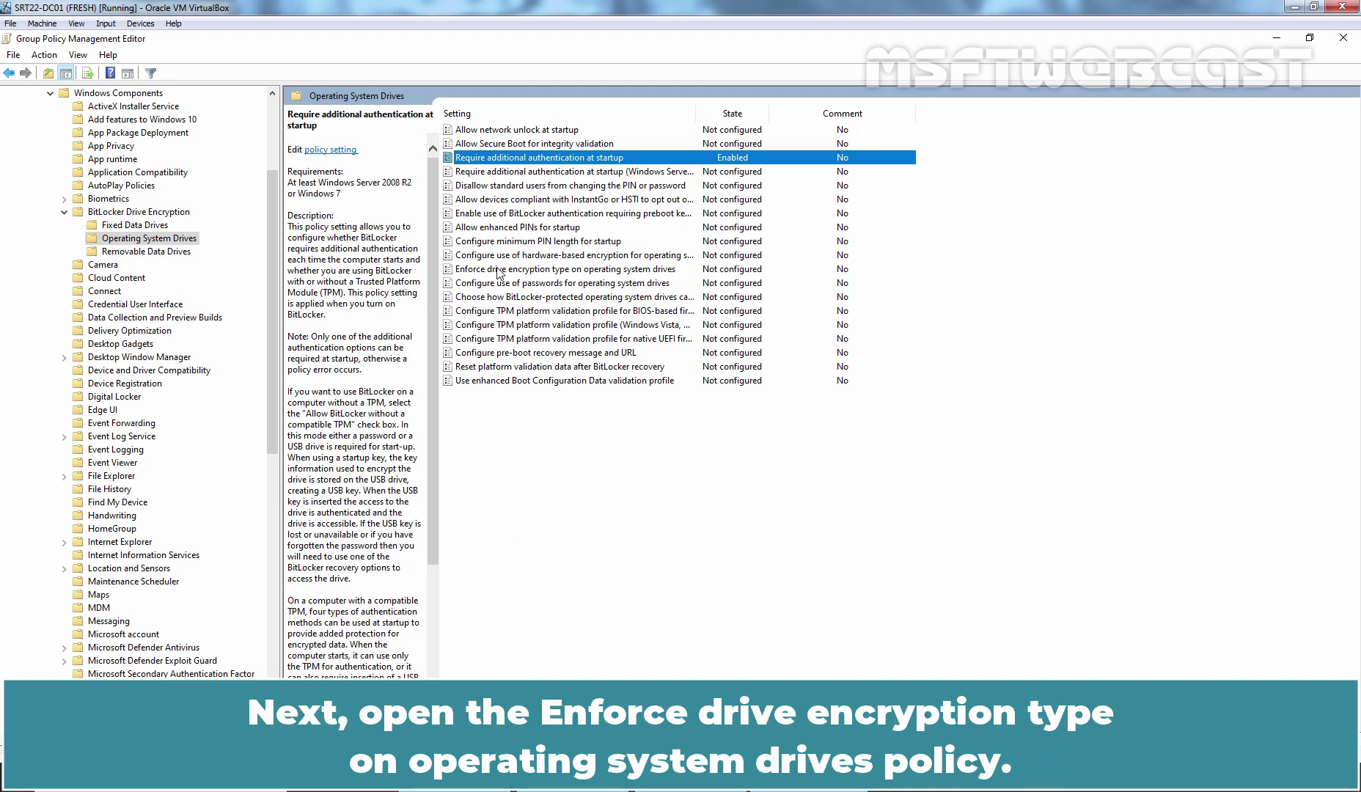
# Enable 'Enforce drive encryption type on operating system drives' with Used Space Only encryption
pyautogui.doubleClick(594, 269)
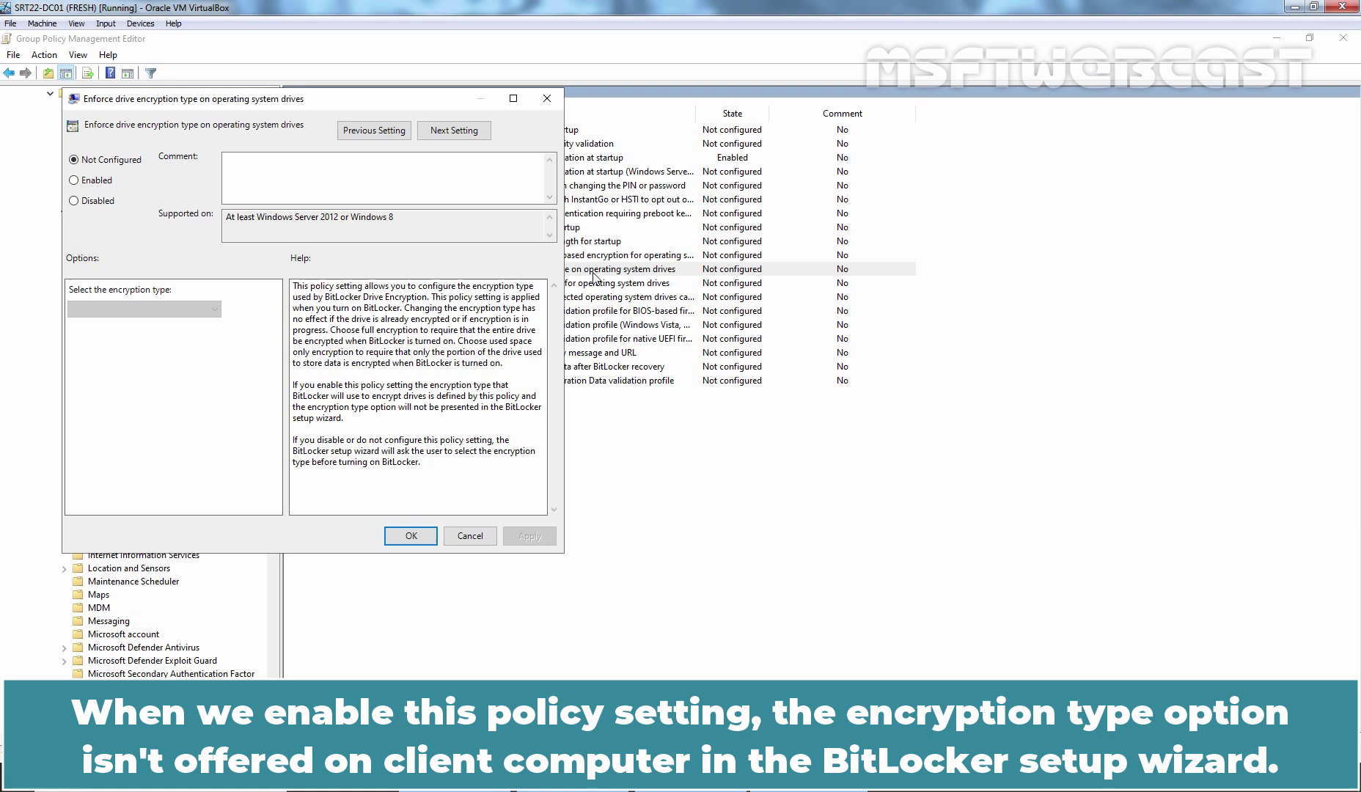
pyautogui.click(104, 188)
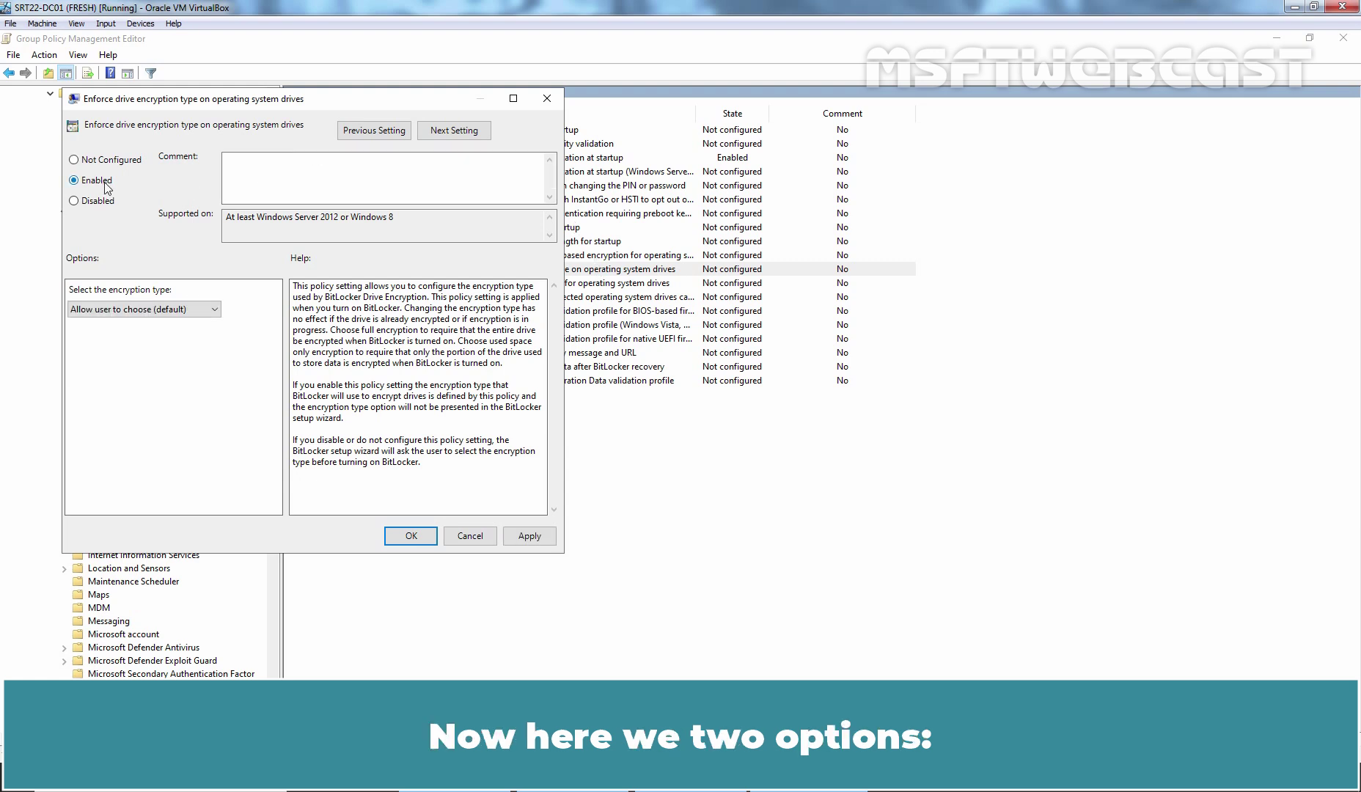
pyautogui.click(214, 313)
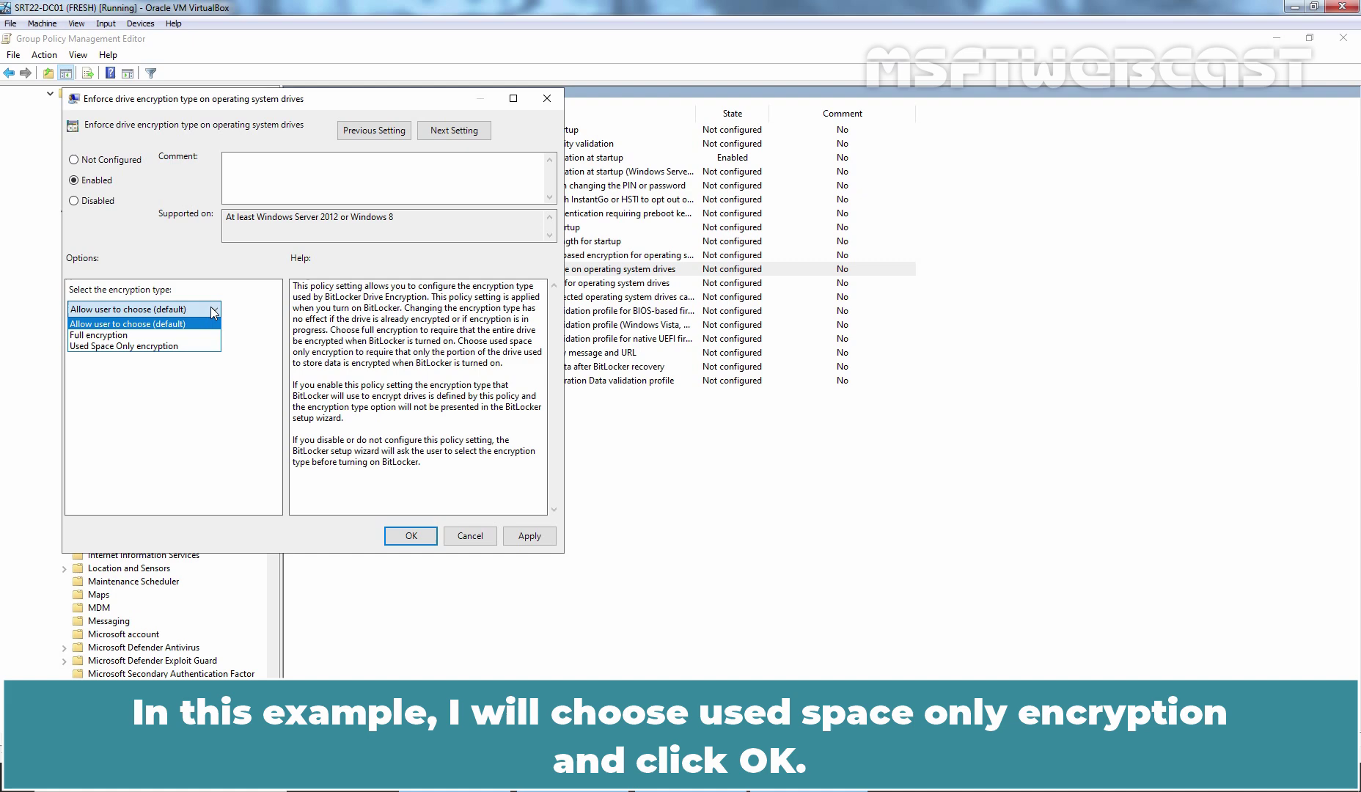
pyautogui.click(183, 347)
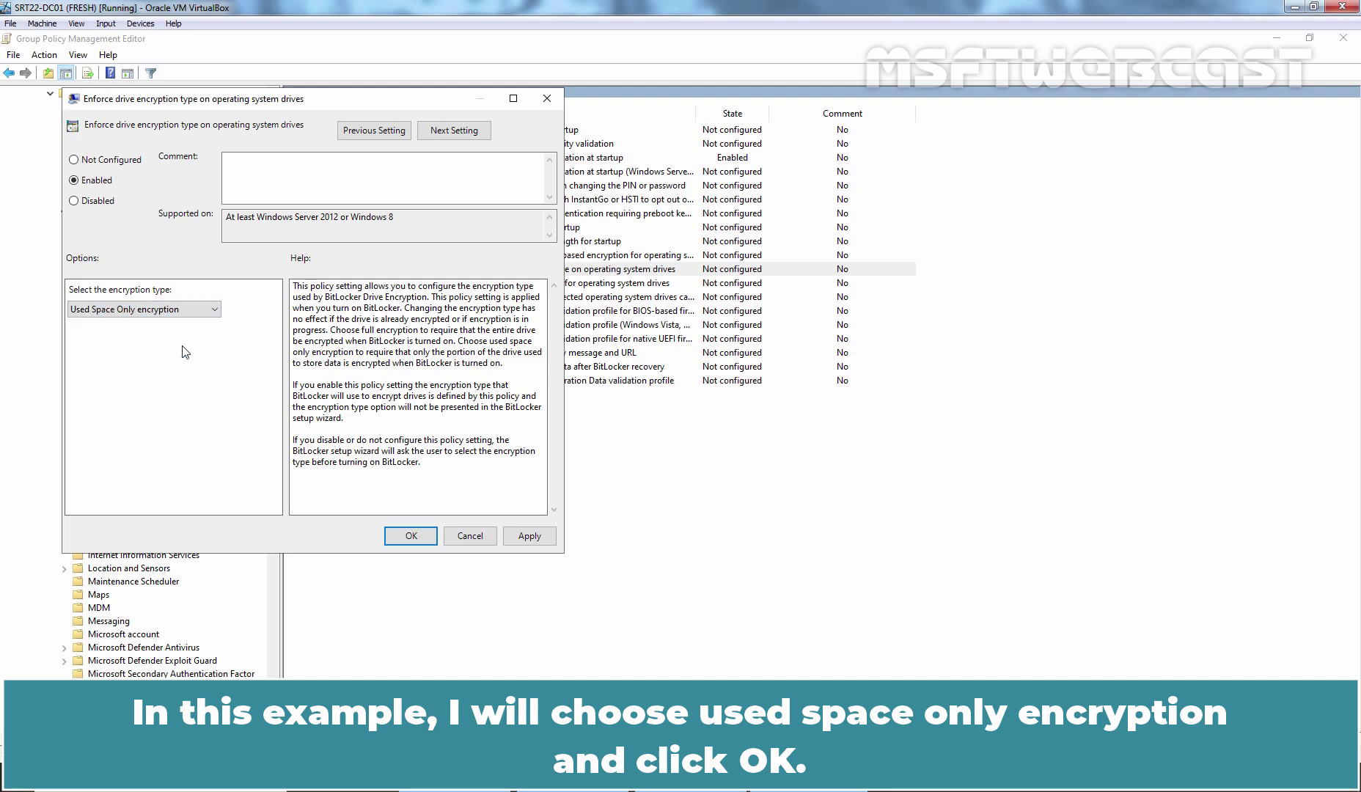
pyautogui.click(411, 536)
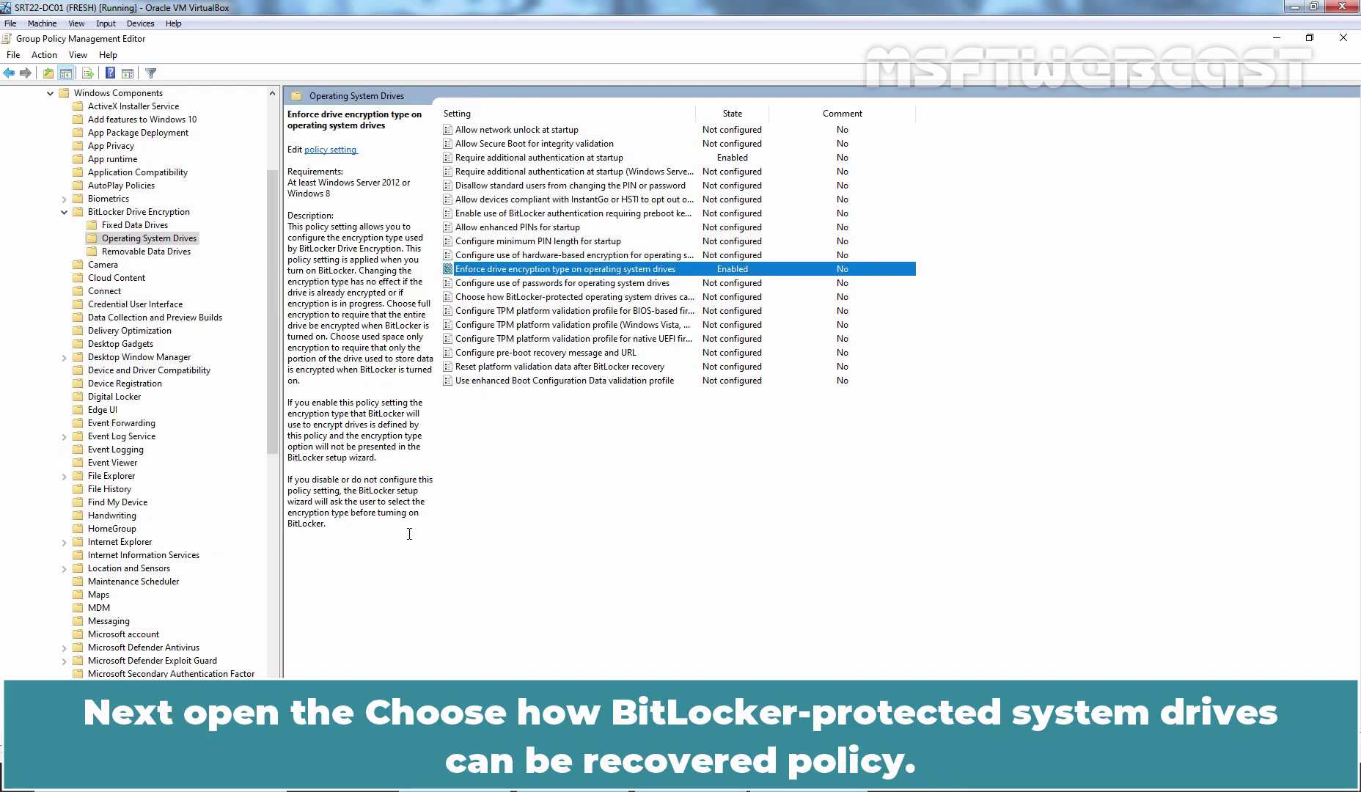
# Enable OS drive recovery, ticking 'Do not enable BitLocker until recovery information is stored to AD DS'
pyautogui.doubleClick(494, 298)
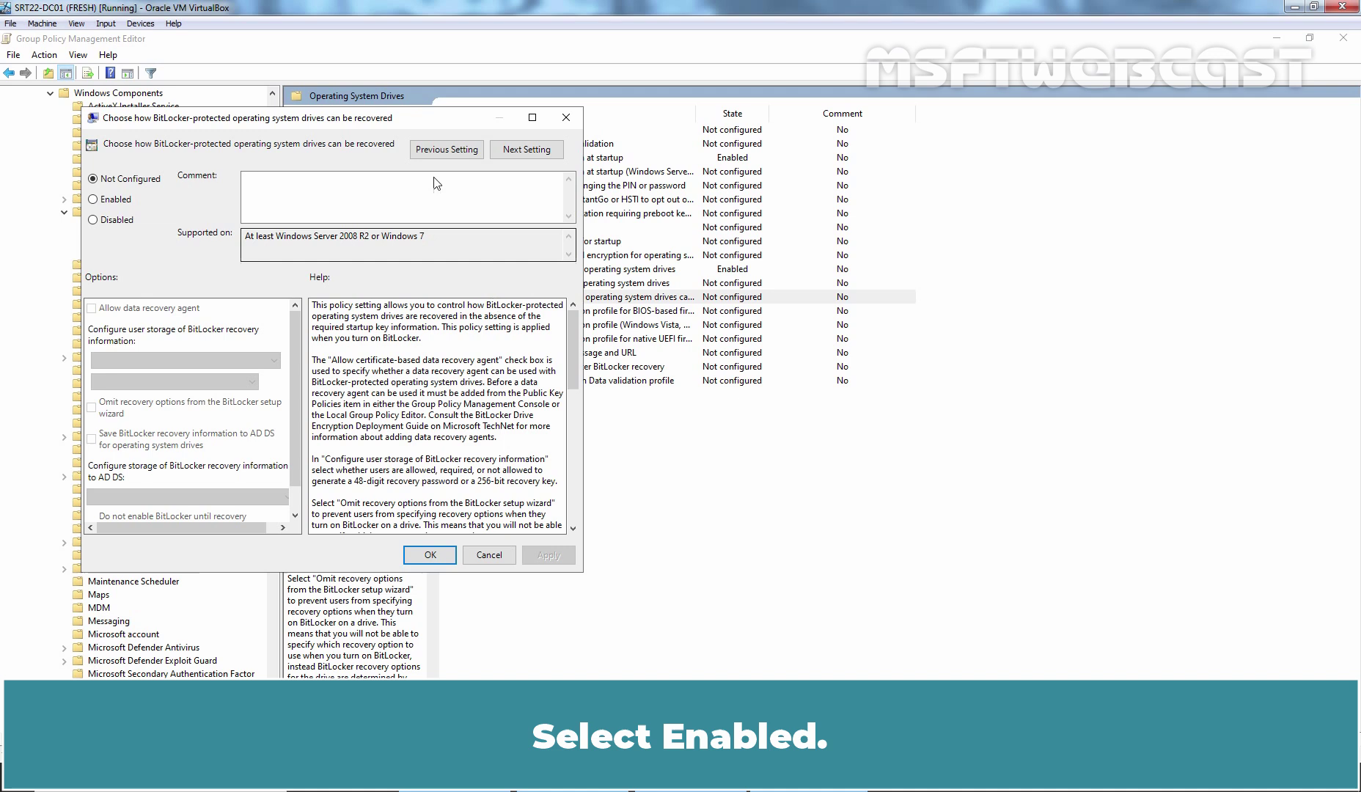
pyautogui.click(94, 200)
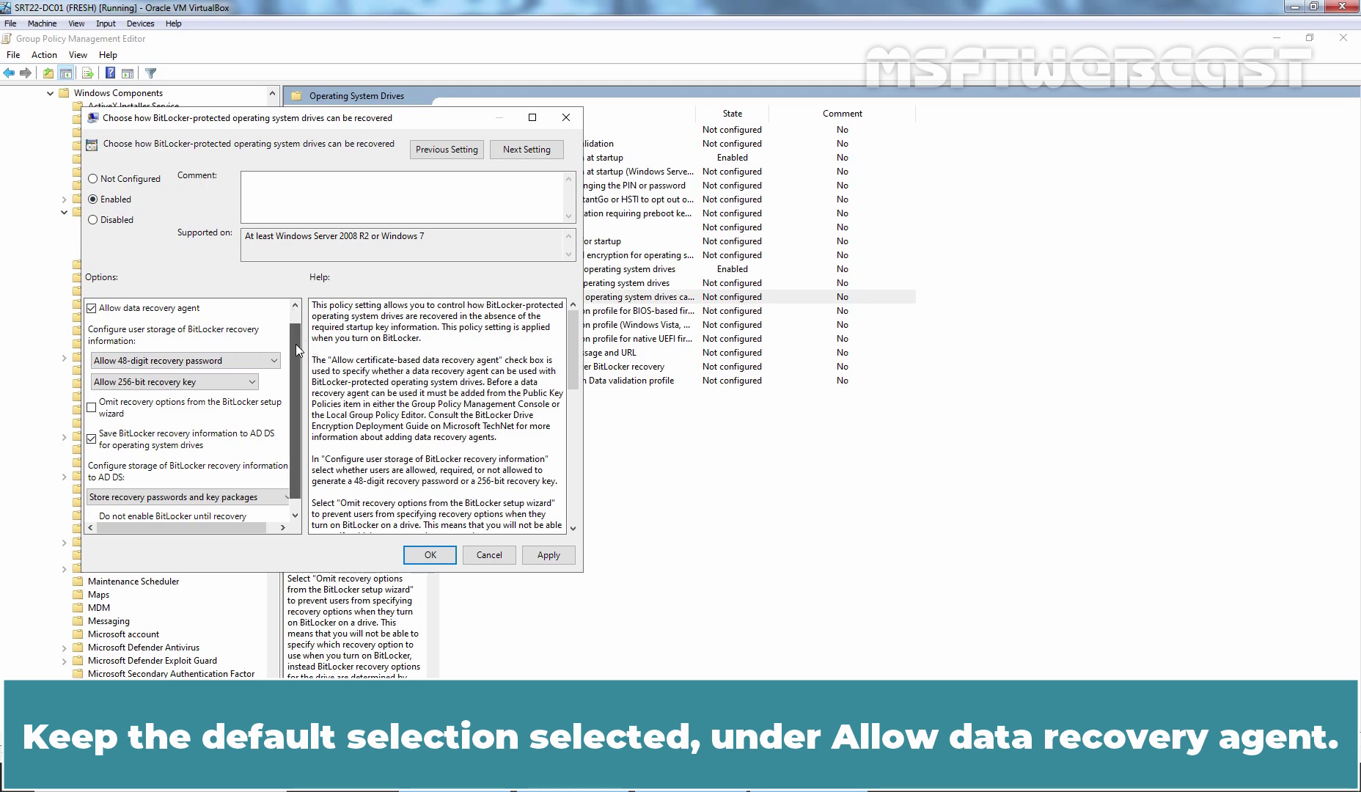
pyautogui.scroll(-1, 292, 440)
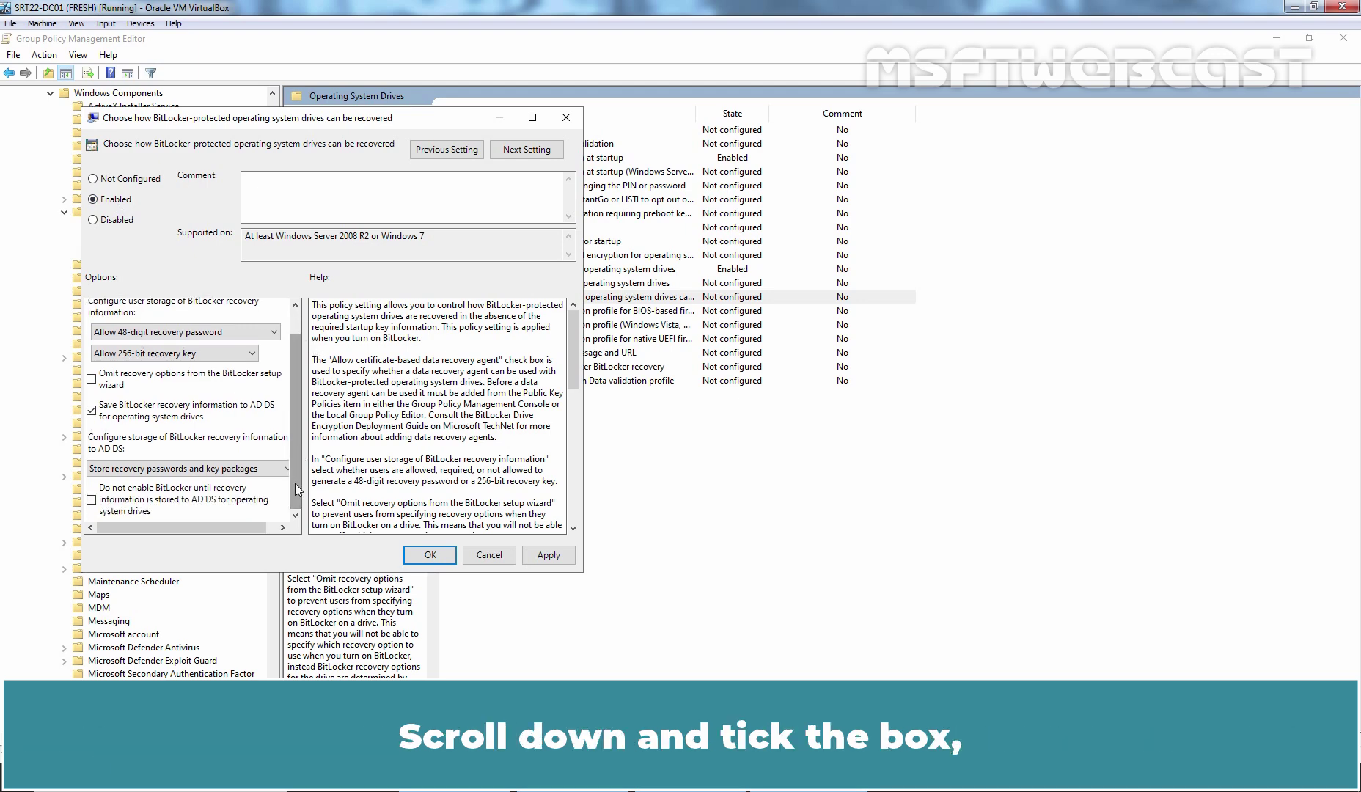
pyautogui.click(91, 502)
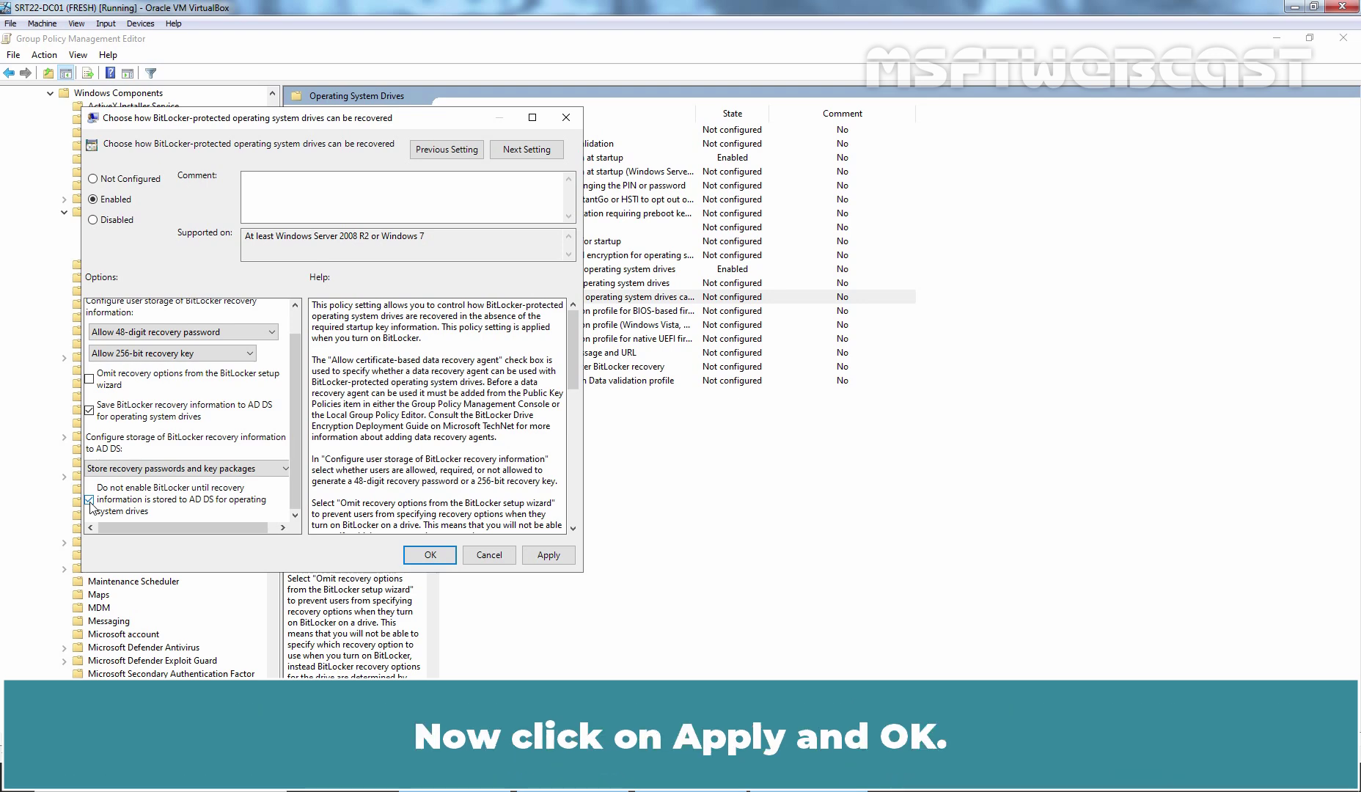
pyautogui.click(548, 556)
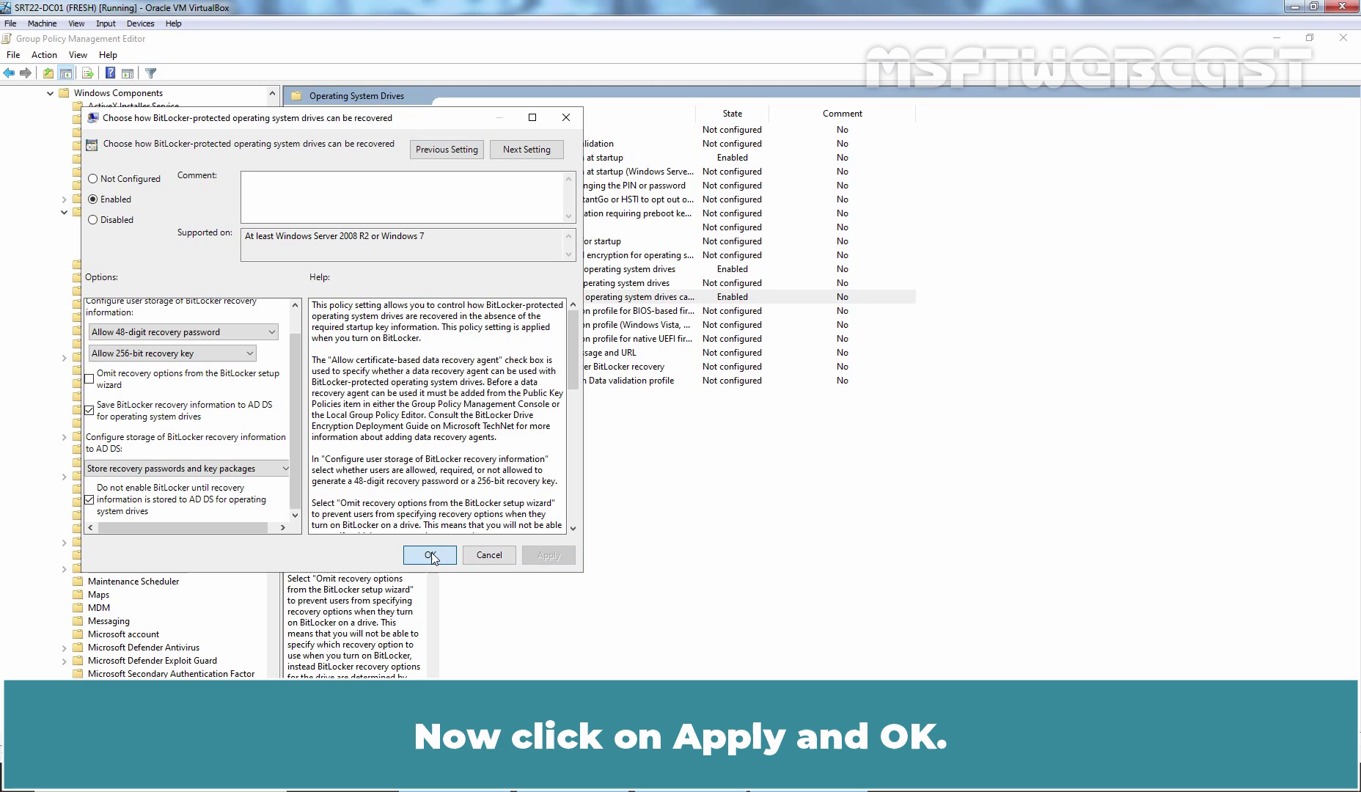
pyautogui.click(431, 555)
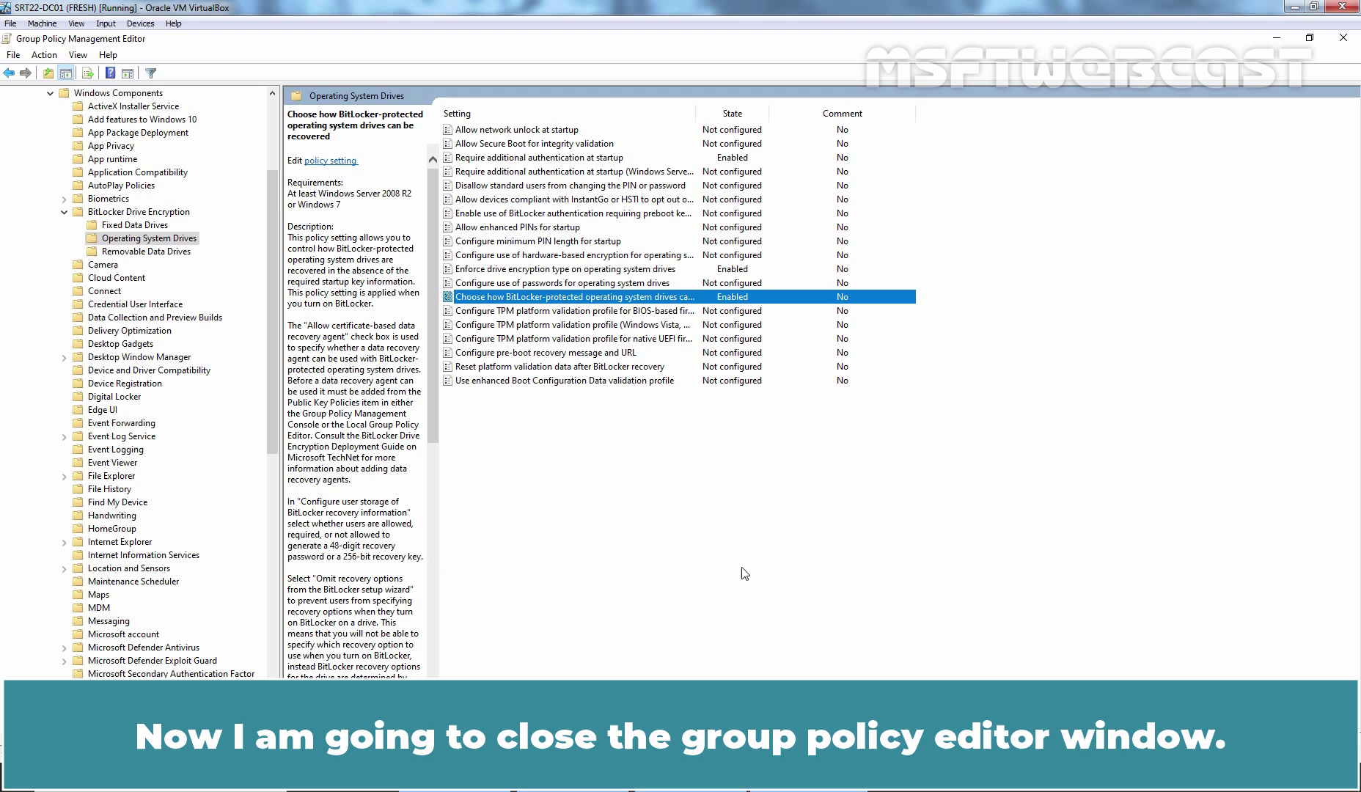
# Close the policy editor, link the C_BDE Recovery Key GPO to BDE-TestComputers, and expand the OU
pyautogui.click(1344, 39)
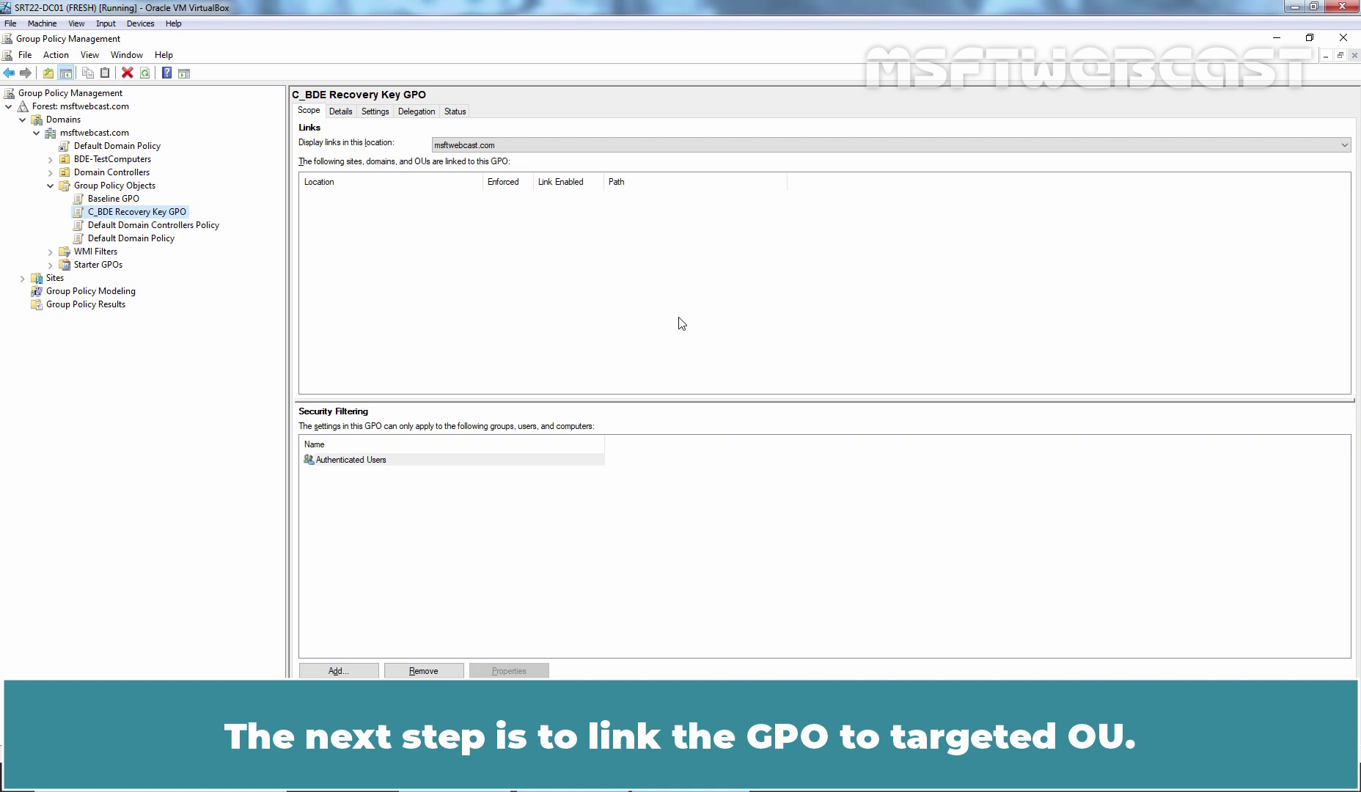
pyautogui.click(123, 163)
pyautogui.rightClick(124, 161)
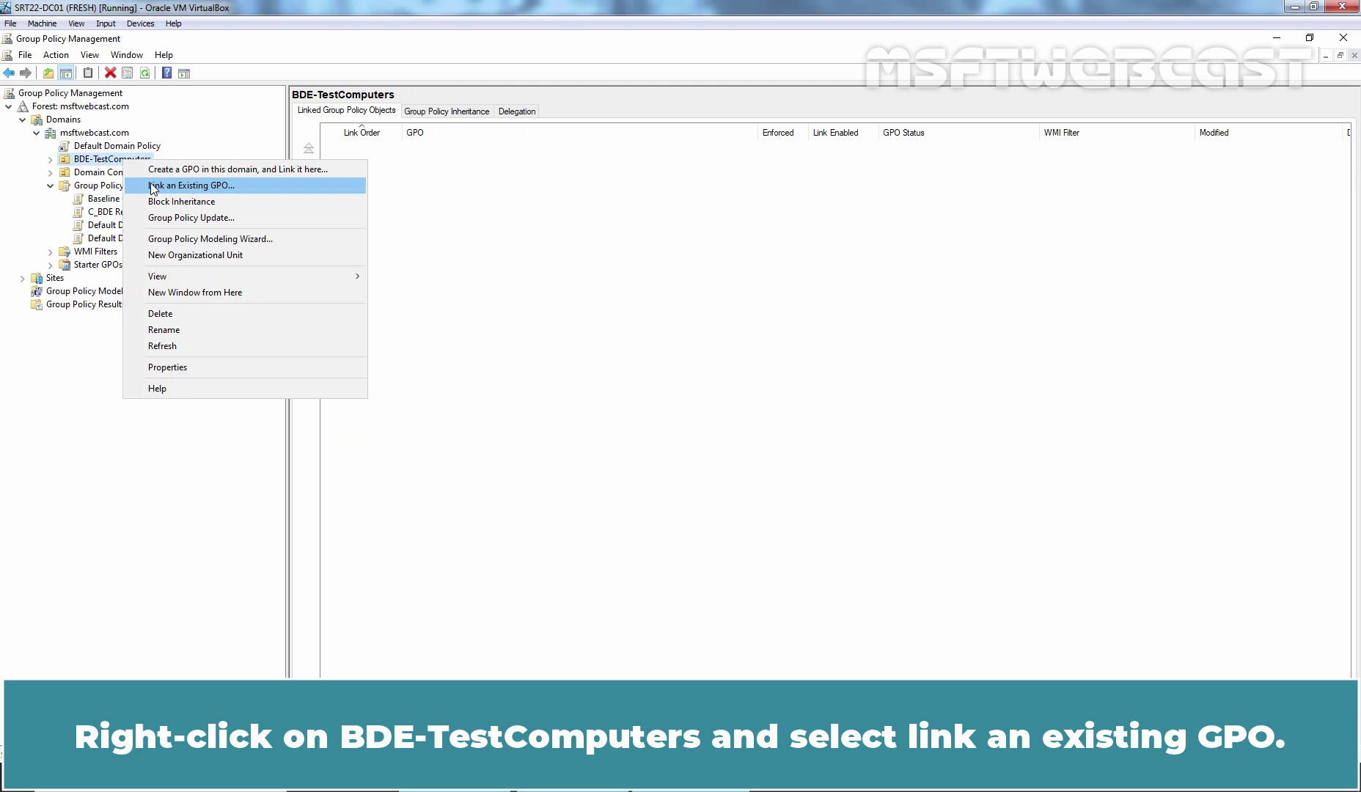
pyautogui.click(264, 188)
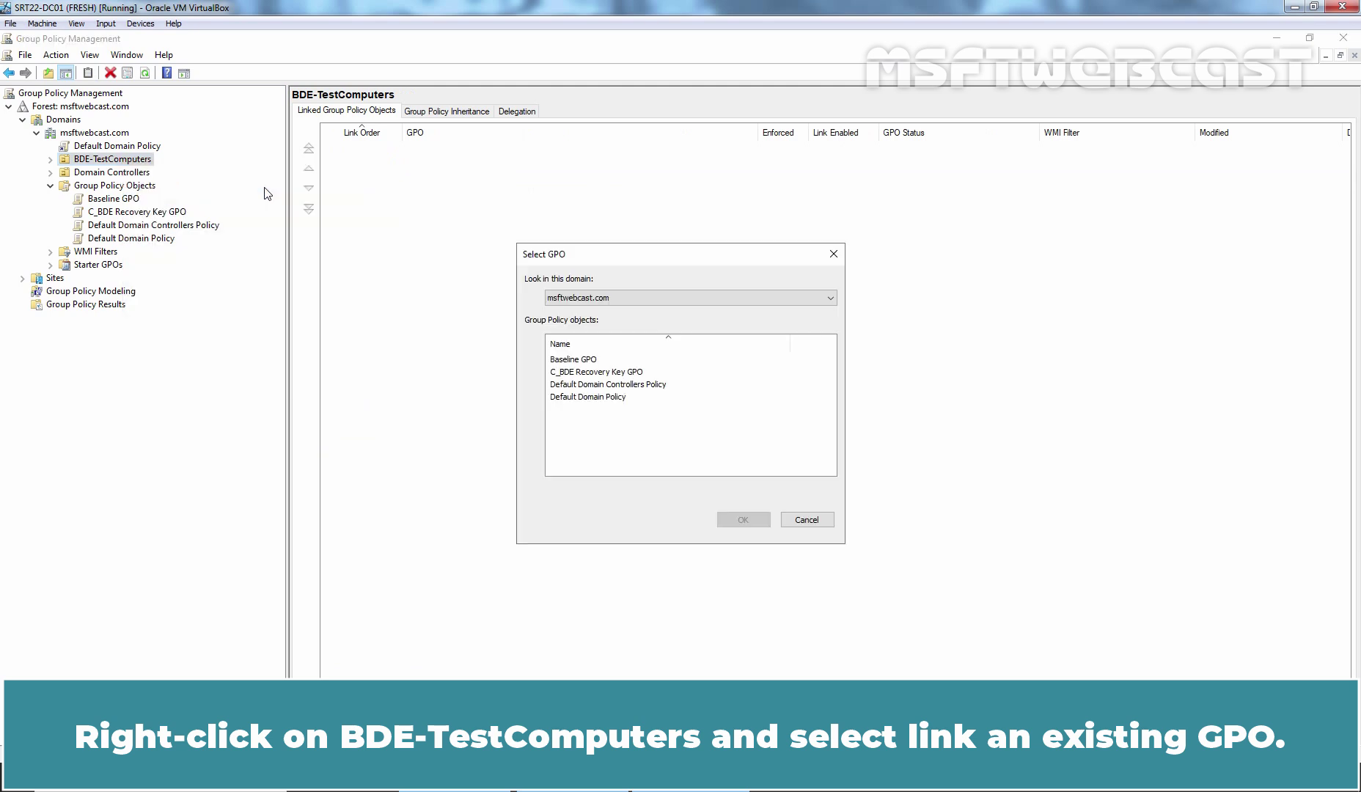
pyautogui.click(594, 374)
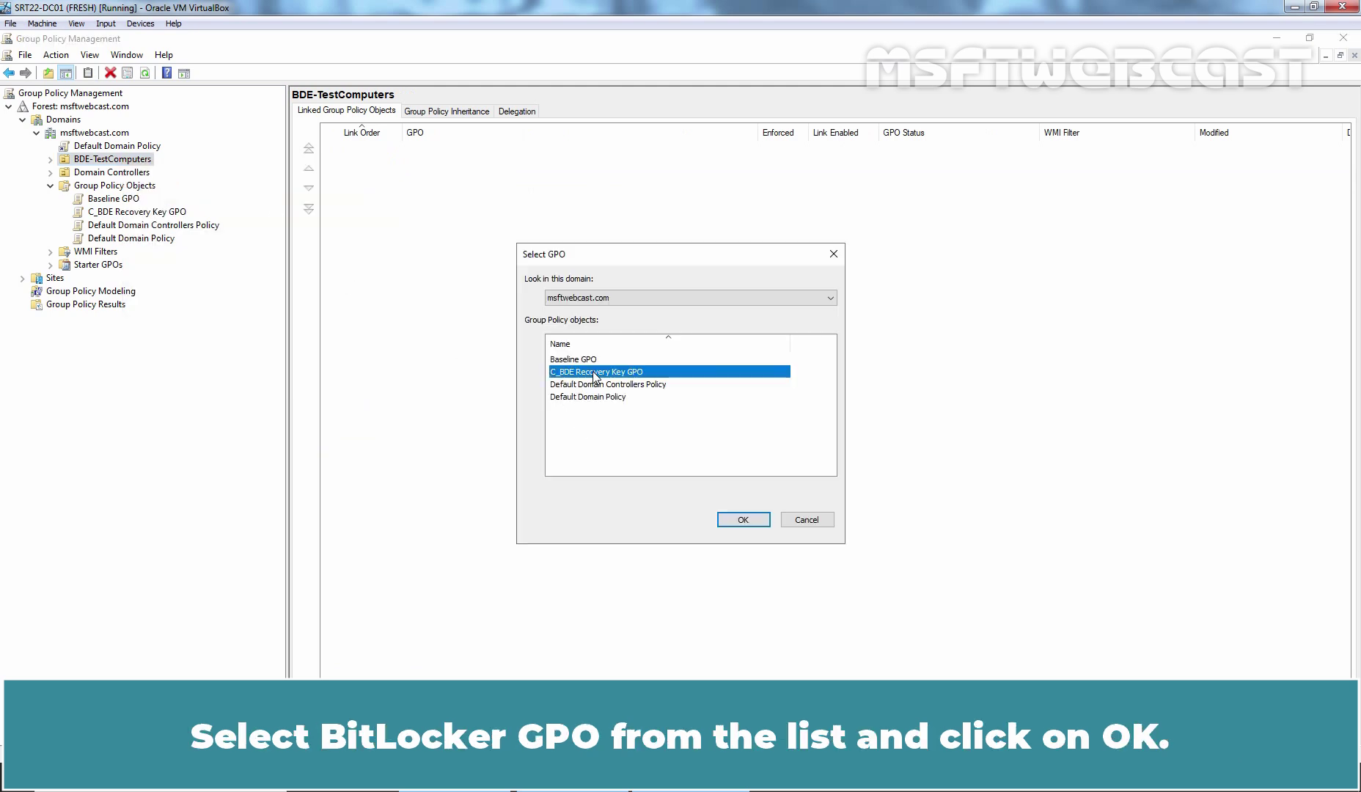
pyautogui.click(743, 520)
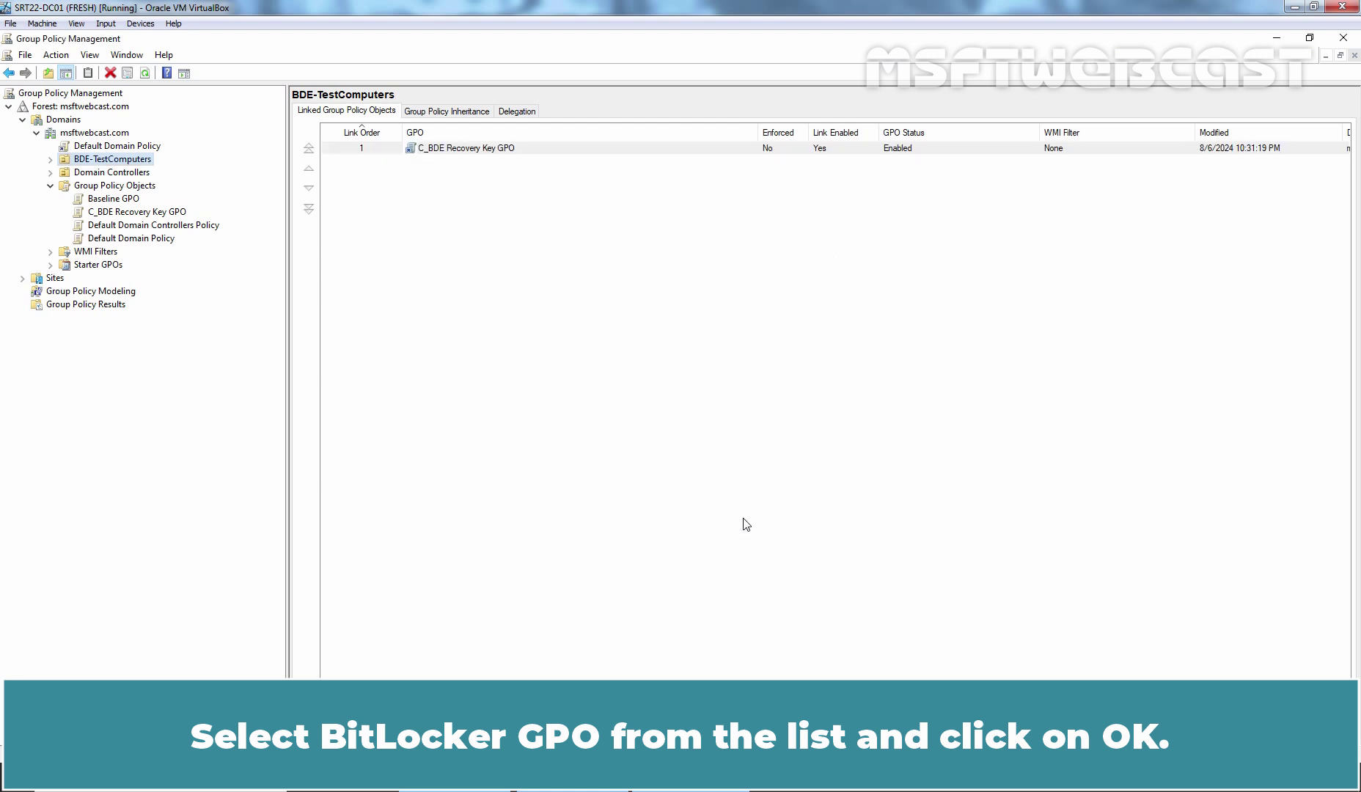
pyautogui.click(51, 160)
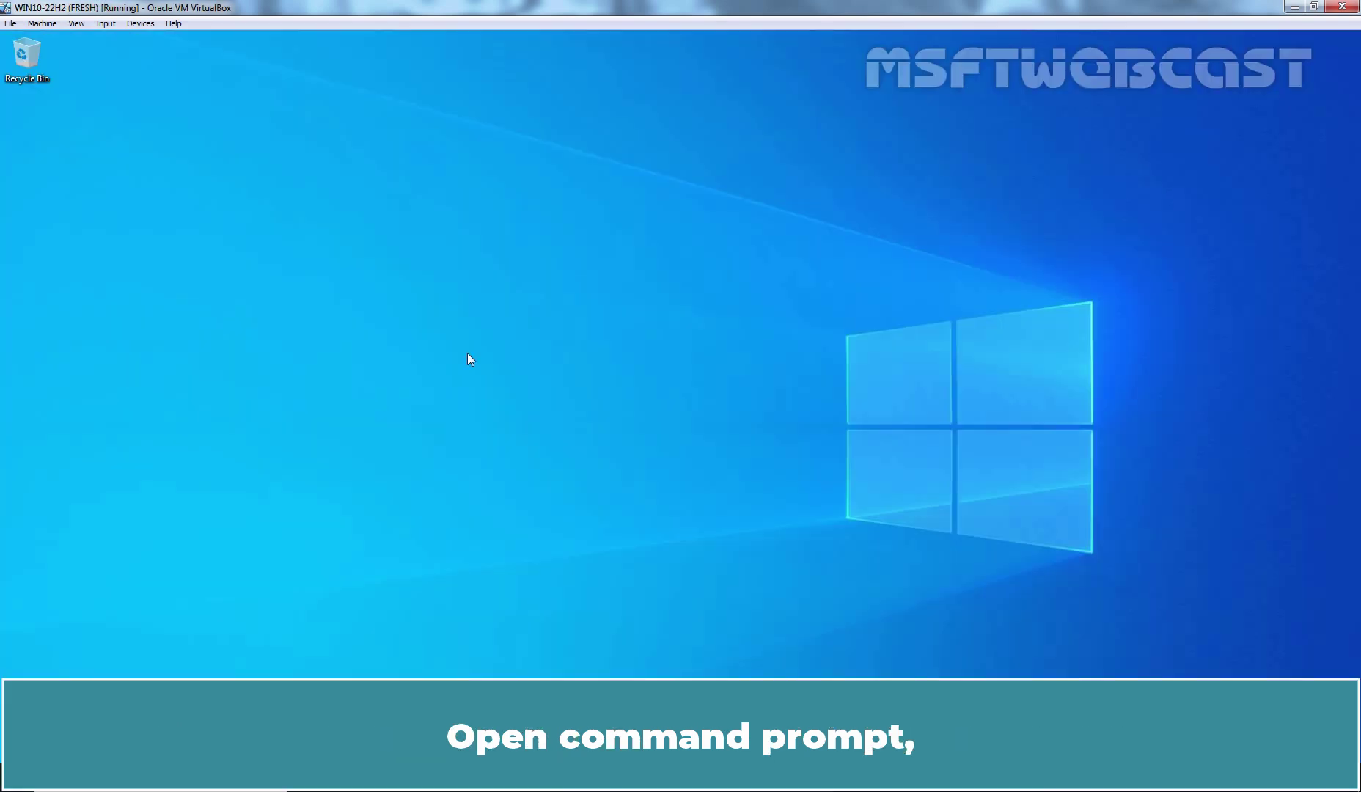
# Run gpupdate /force in Command Prompt, then restart the client with shutdown -r -t 0
pyautogui.press('super+r')
pyautogui.write('cmd')
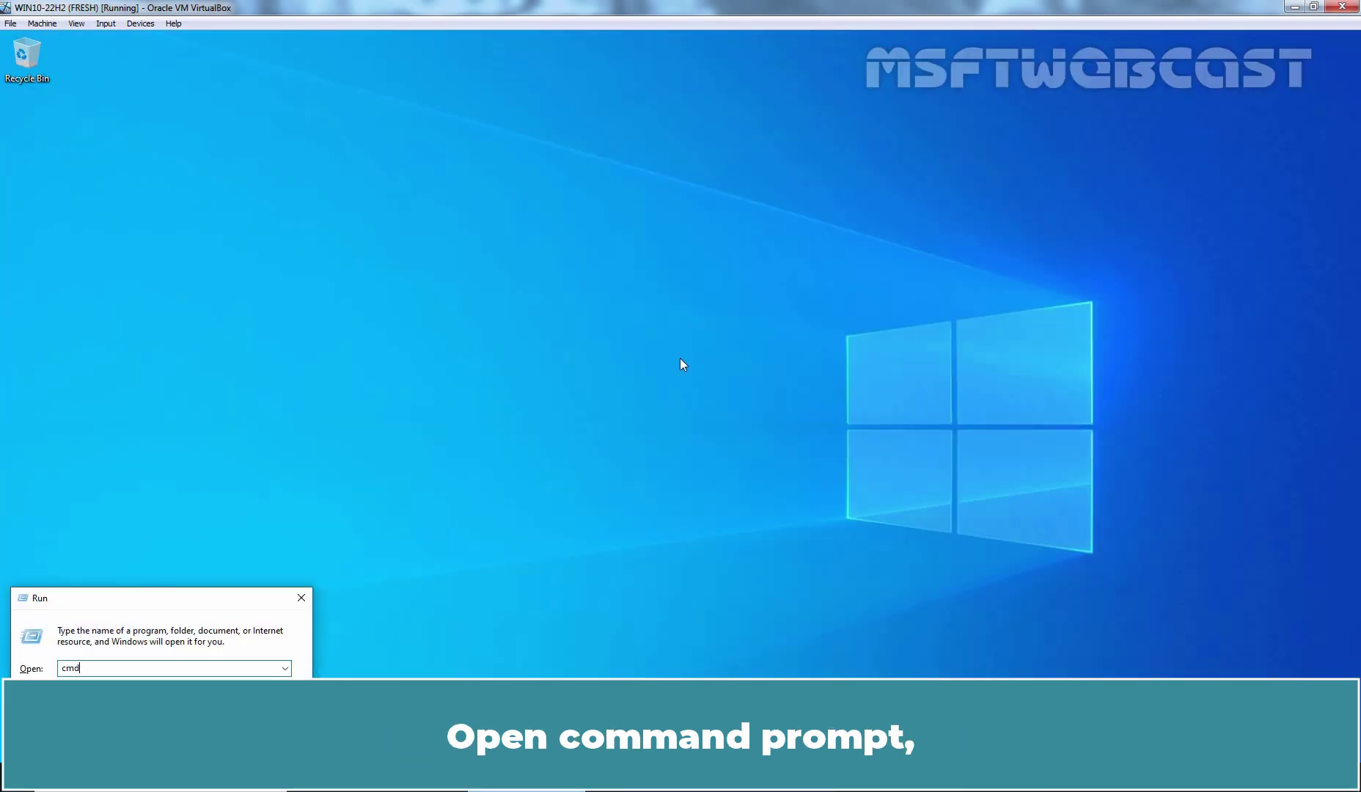
pyautogui.press('Return')
pyautogui.write('gpup')
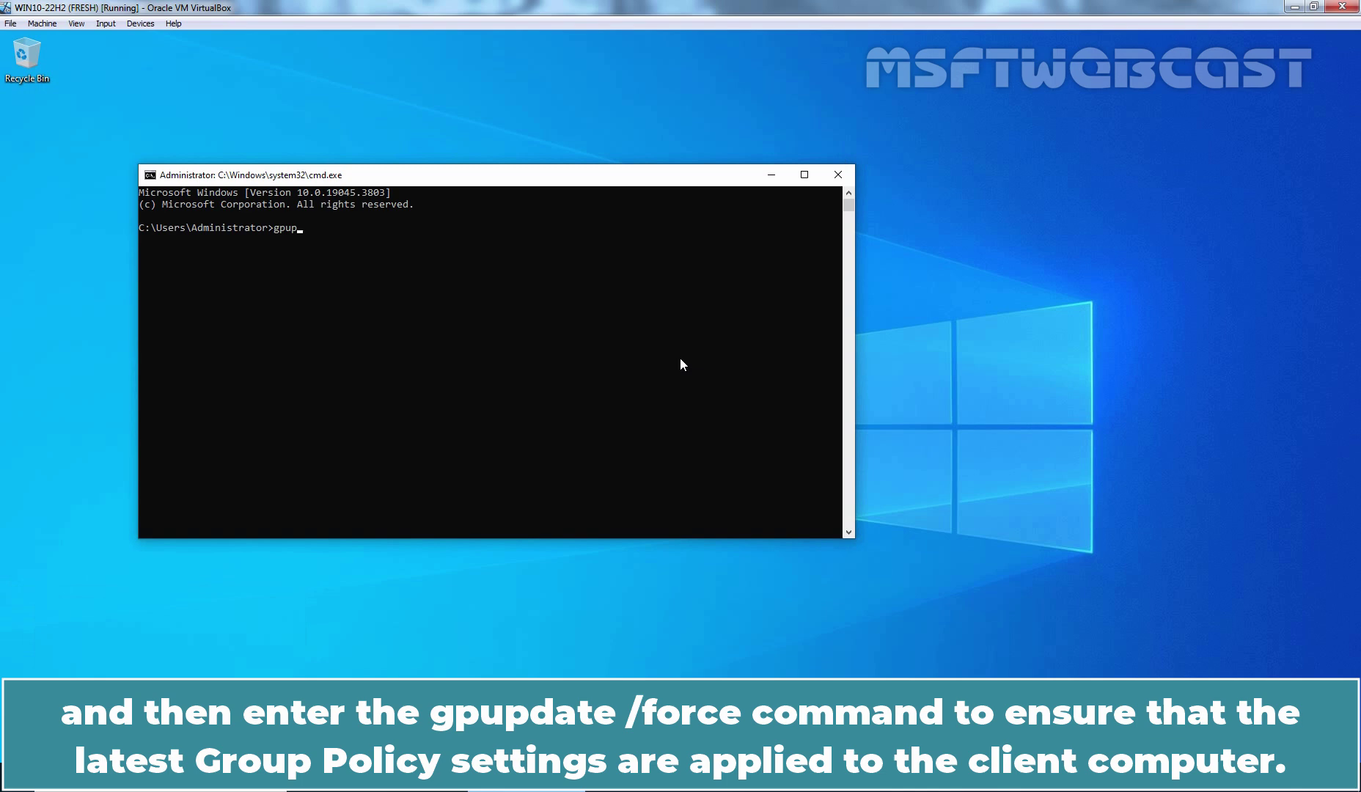
pyautogui.write('date /force')
pyautogui.press('Return')
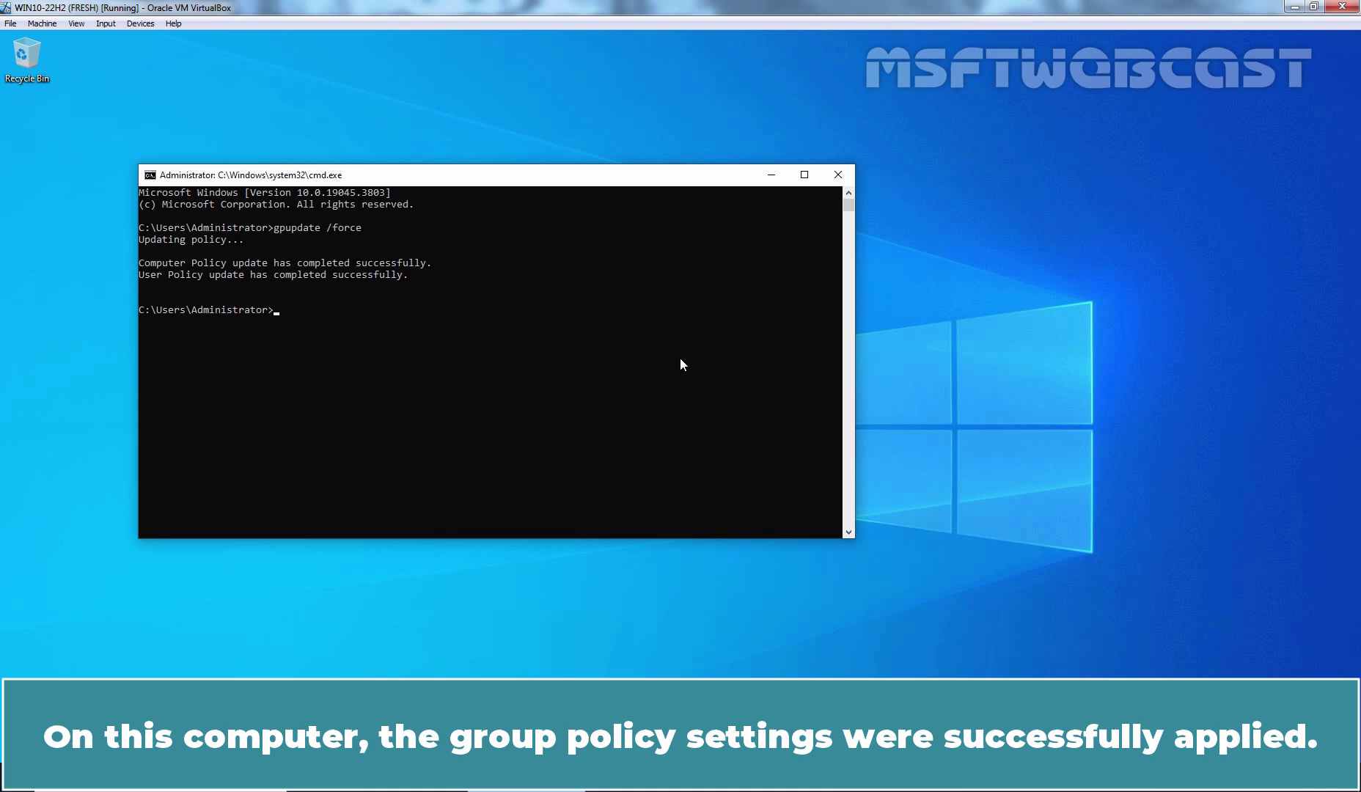
pyautogui.write('shutdown ')
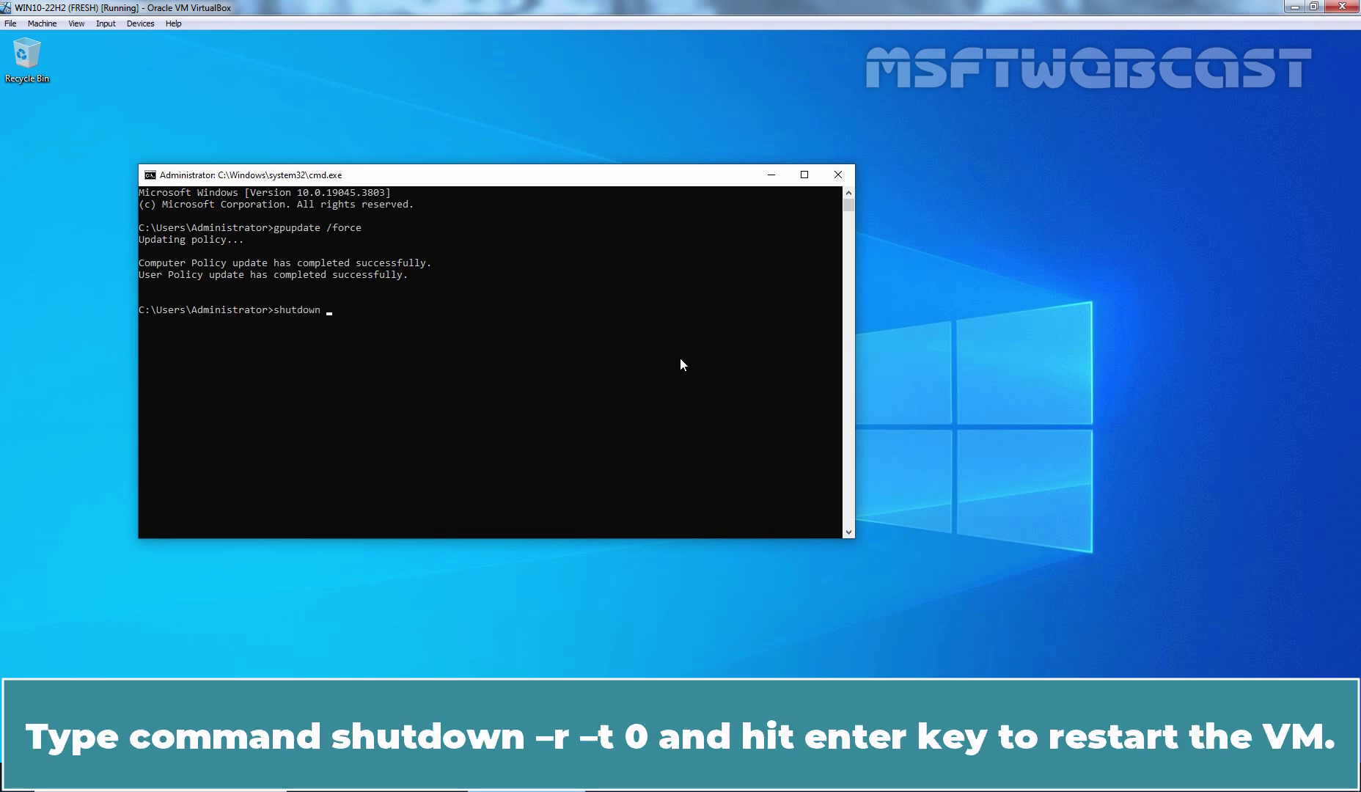
pyautogui.write('-r -t 0')
pyautogui.press('Return')
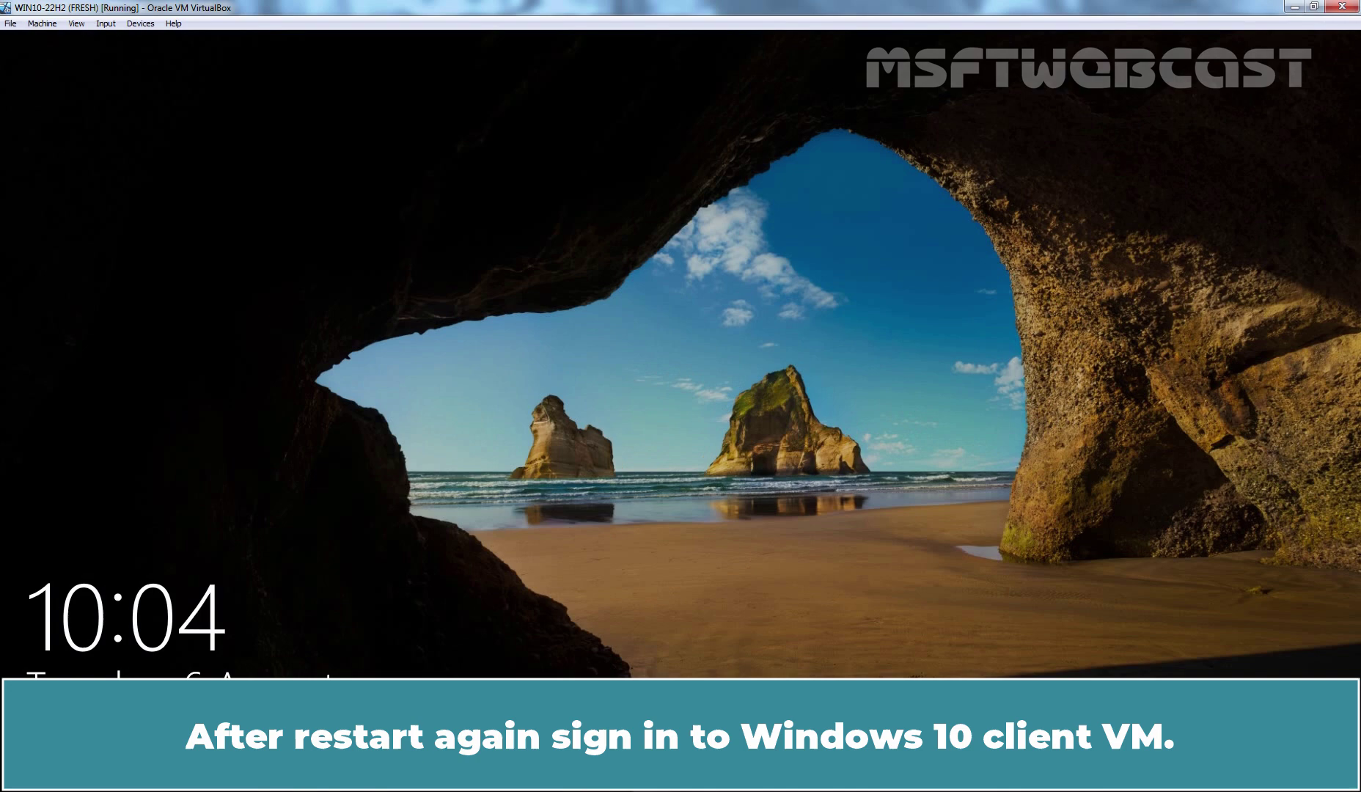
# Sign back in to the Windows 10 client with the domain administrator password
pyautogui.hotkey('ctrl', 'alt', 'Delete')
pyautogui.write('••••')
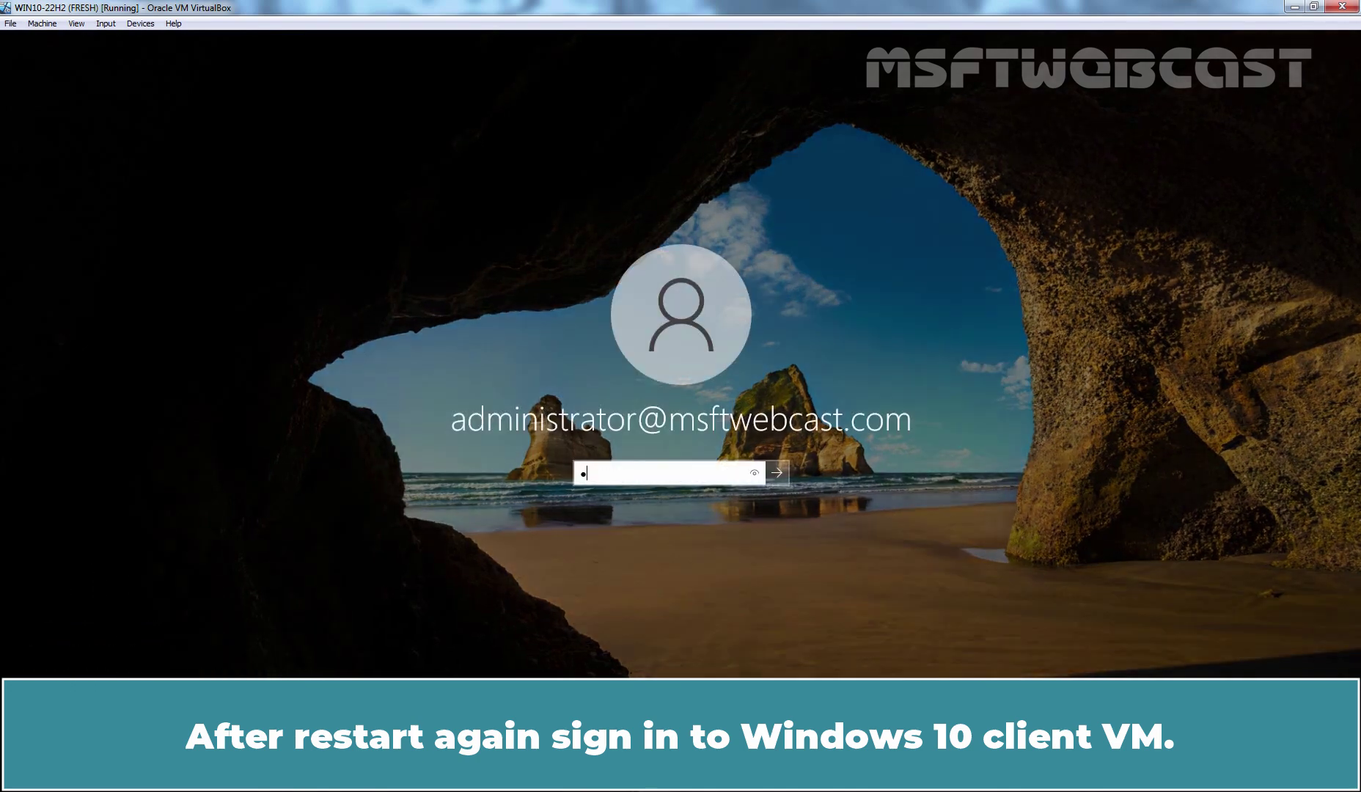
pyautogui.write('••••••')
pyautogui.press('Return')
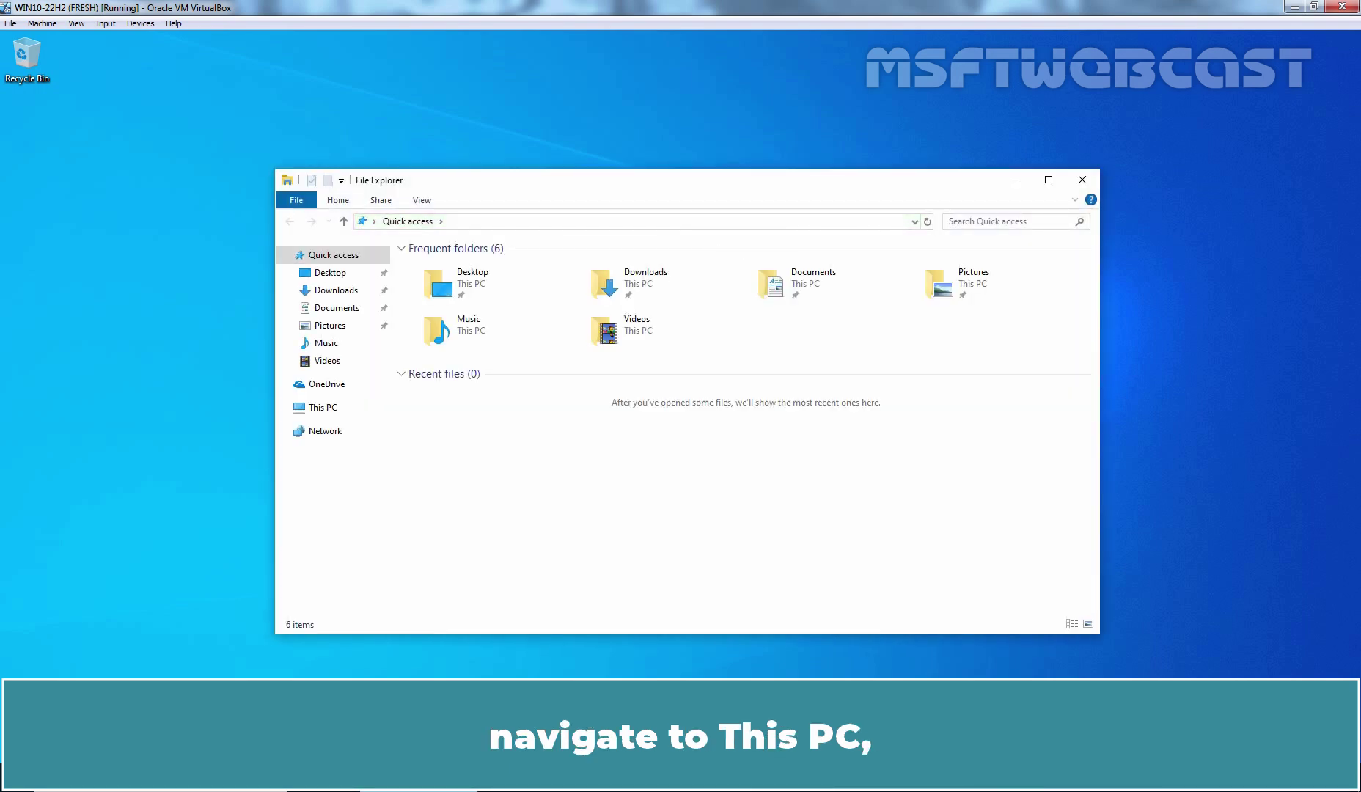
# From This PC, choose Turn on BitLocker for the Local Disk (C:) drive
pyautogui.click(321, 412)
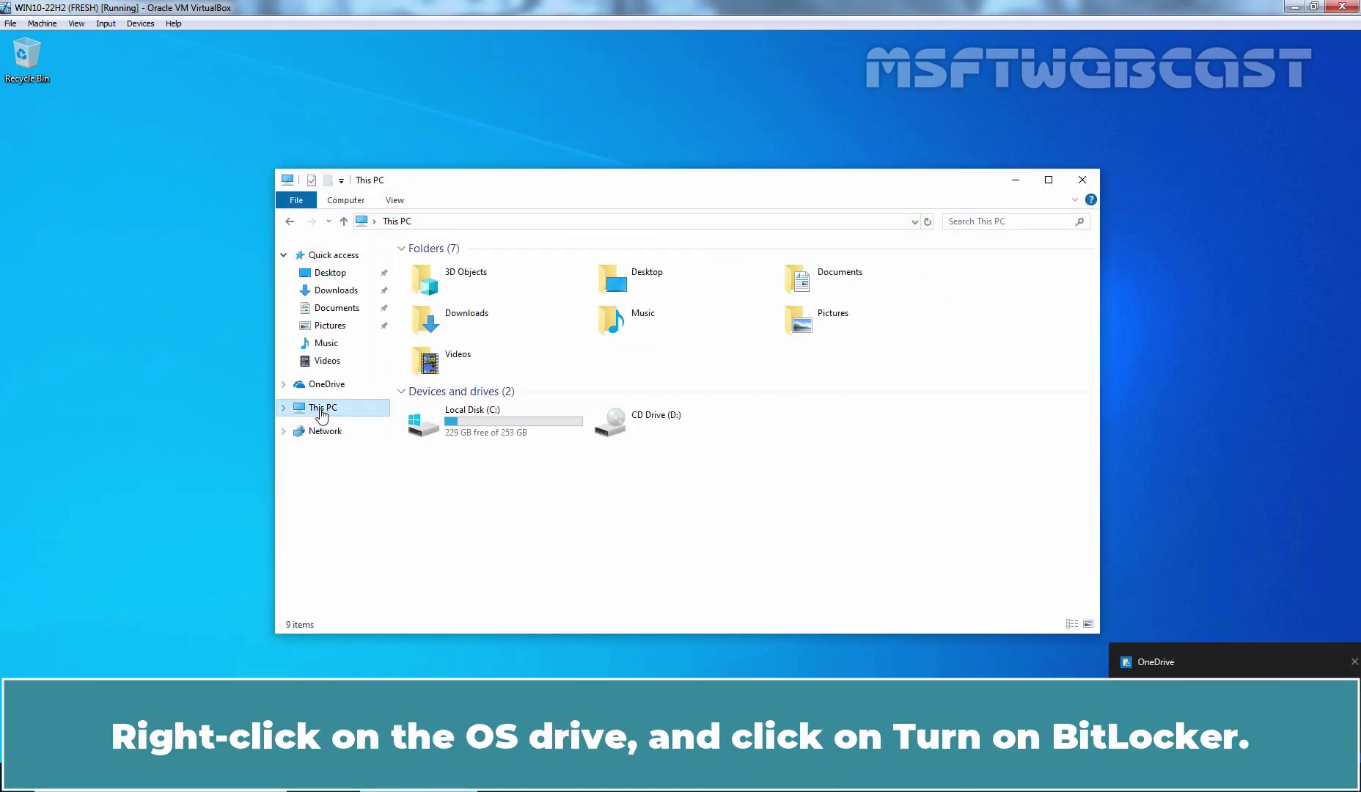
pyautogui.click(498, 421)
pyautogui.rightClick(498, 421)
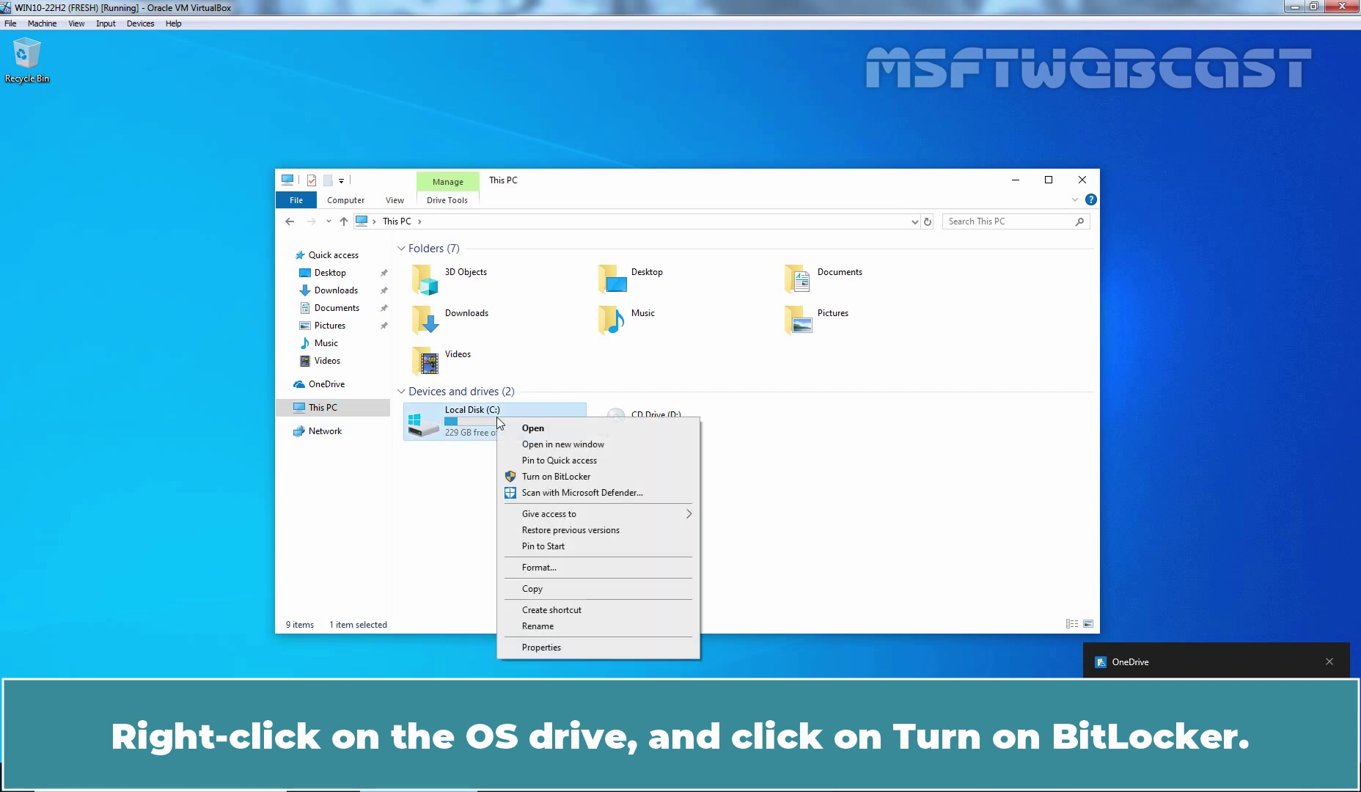
pyautogui.click(555, 478)
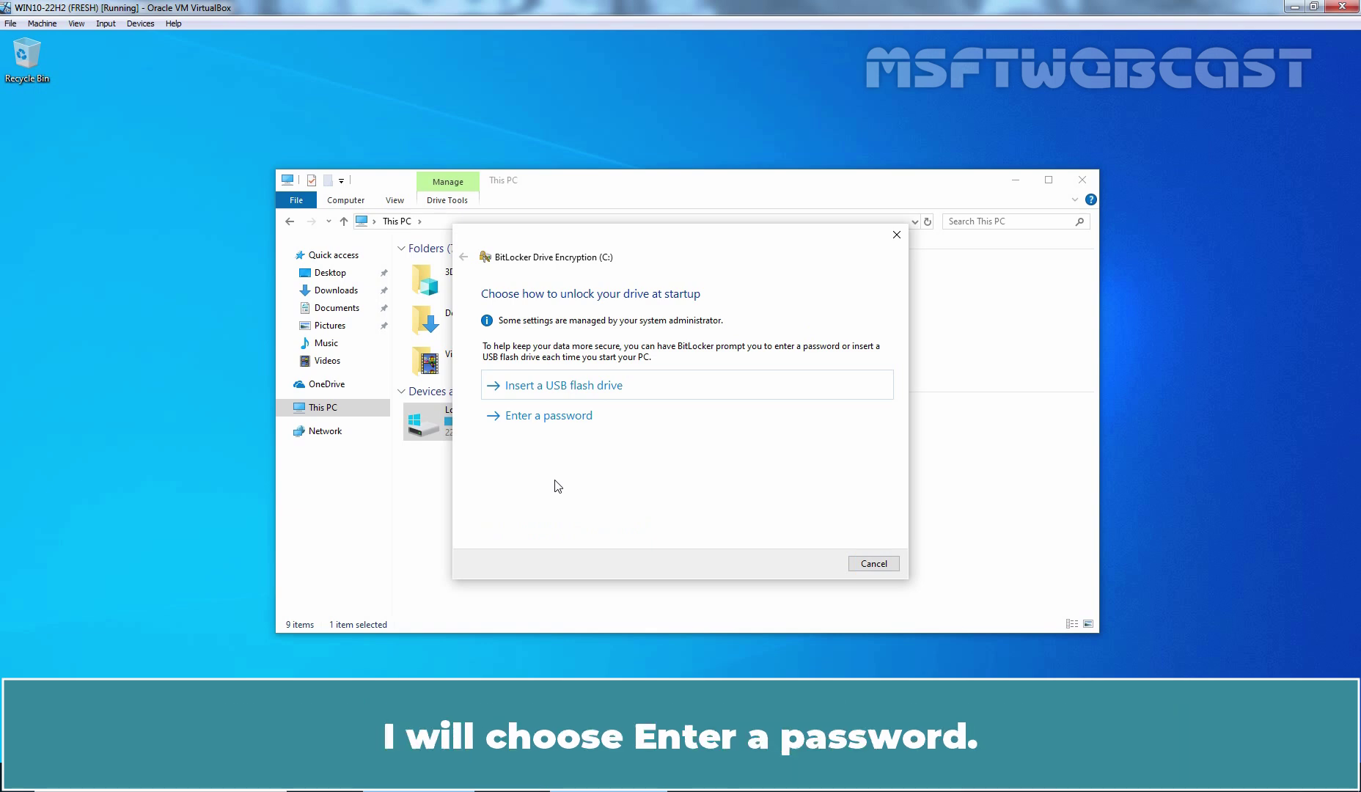
# Choose password unlock for drive C:, entering and confirming the startup password
pyautogui.click(538, 416)
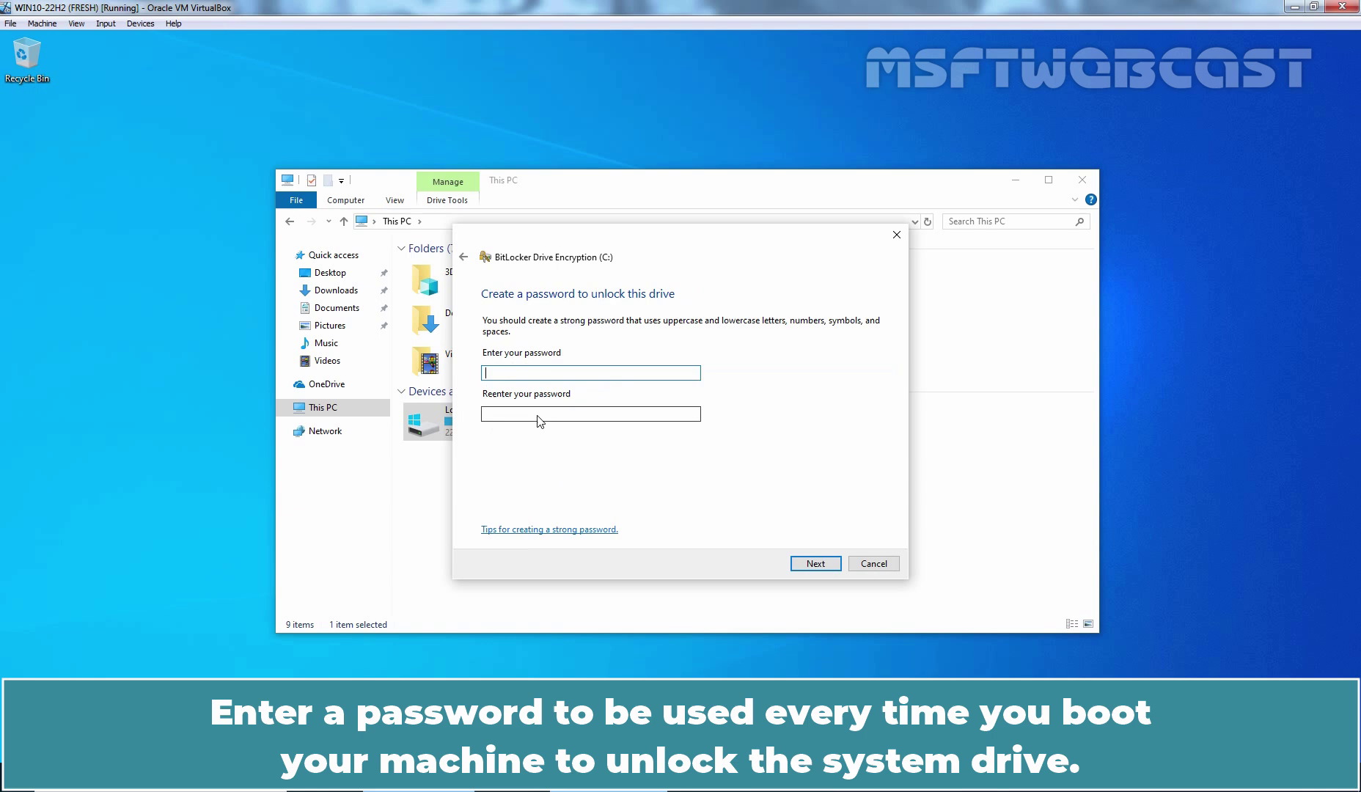
pyautogui.write('••••••••••••••••••')
pyautogui.click(538, 414)
pyautogui.write('•••••••••••••••••')
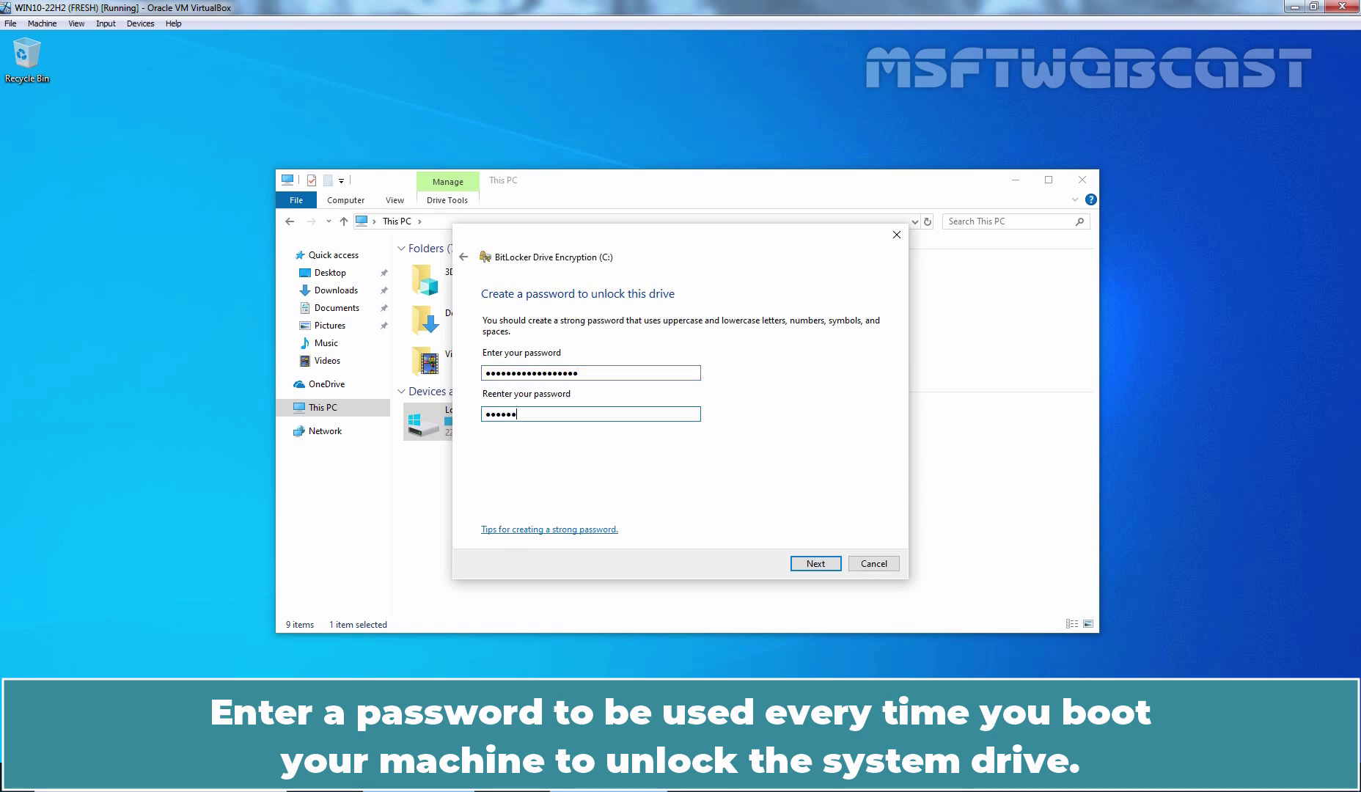
pyautogui.write('•')
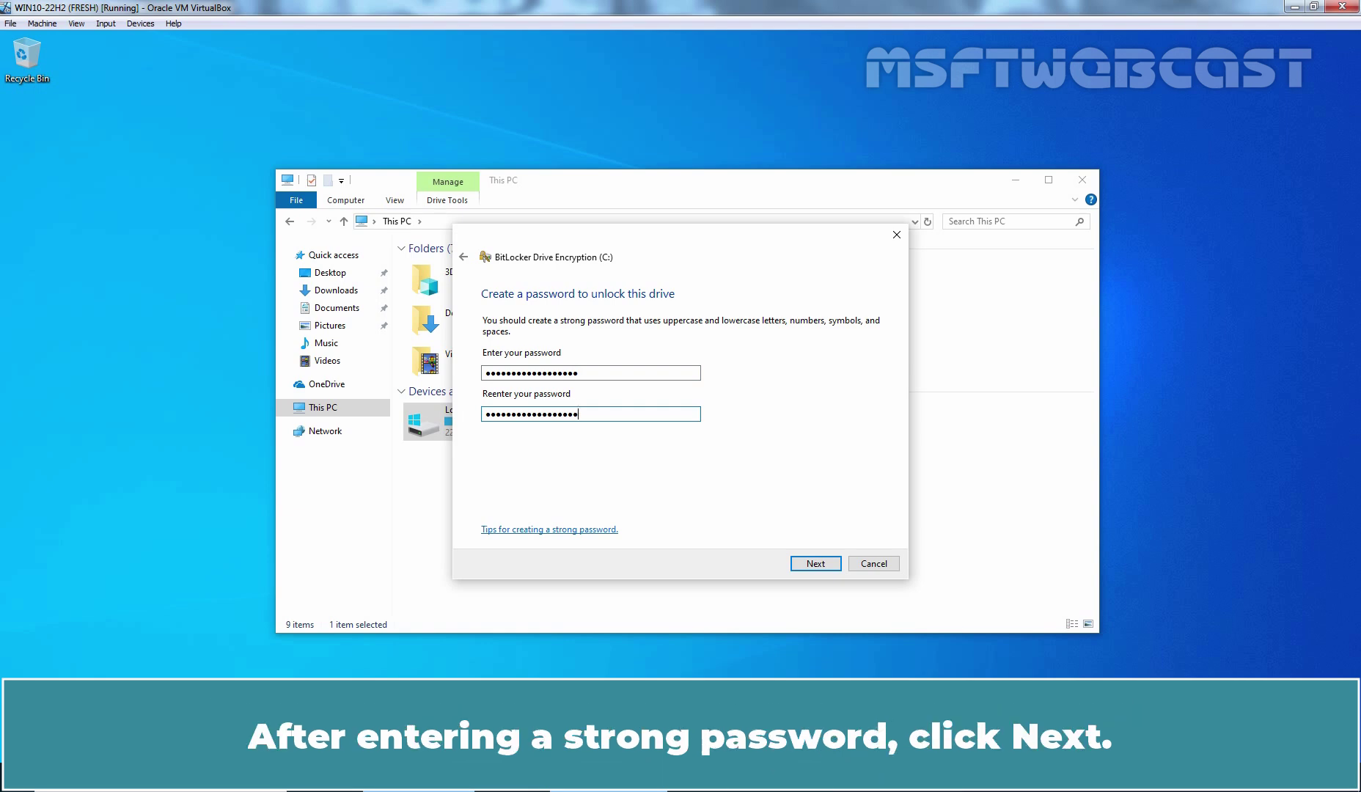
pyautogui.click(813, 566)
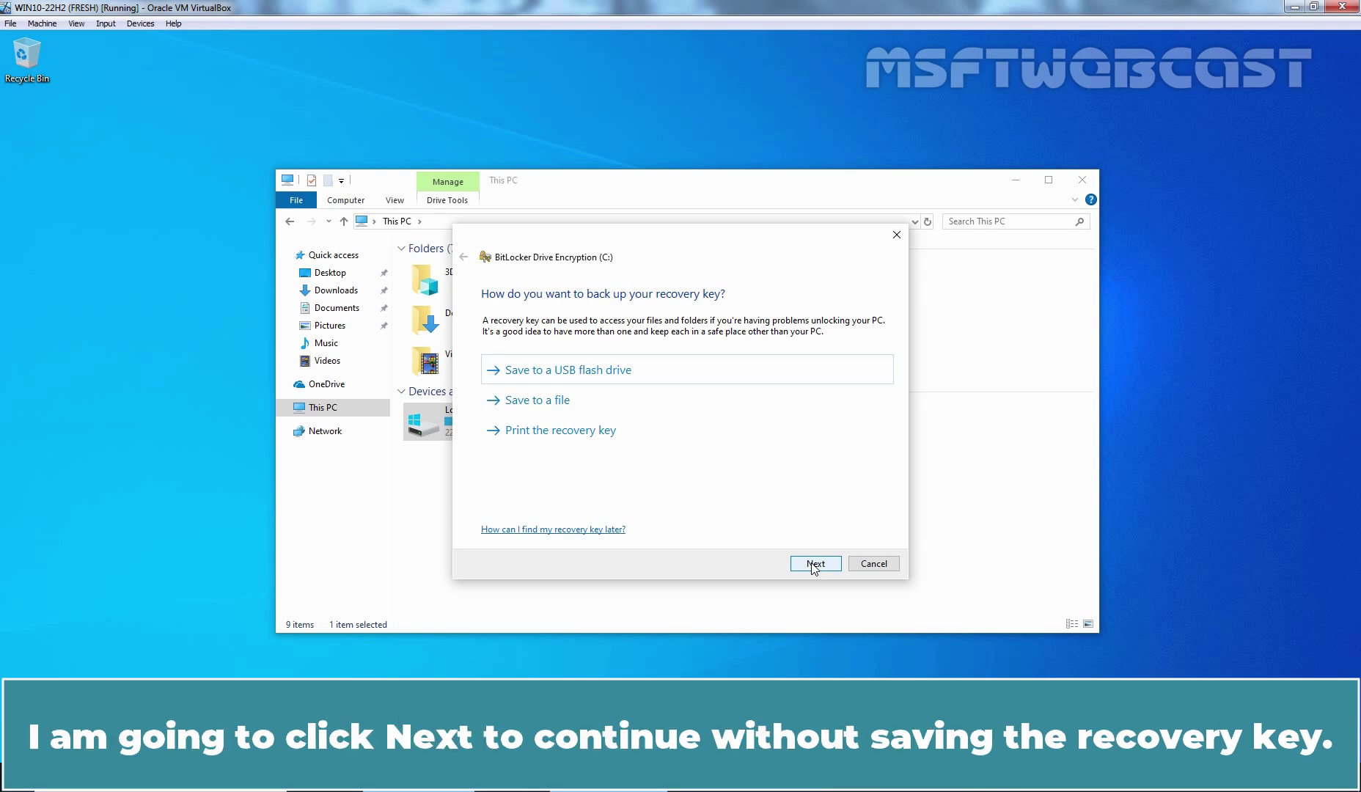
# Skip the recovery key backup, keep New encryption mode, and start encrypting
pyautogui.click(814, 567)
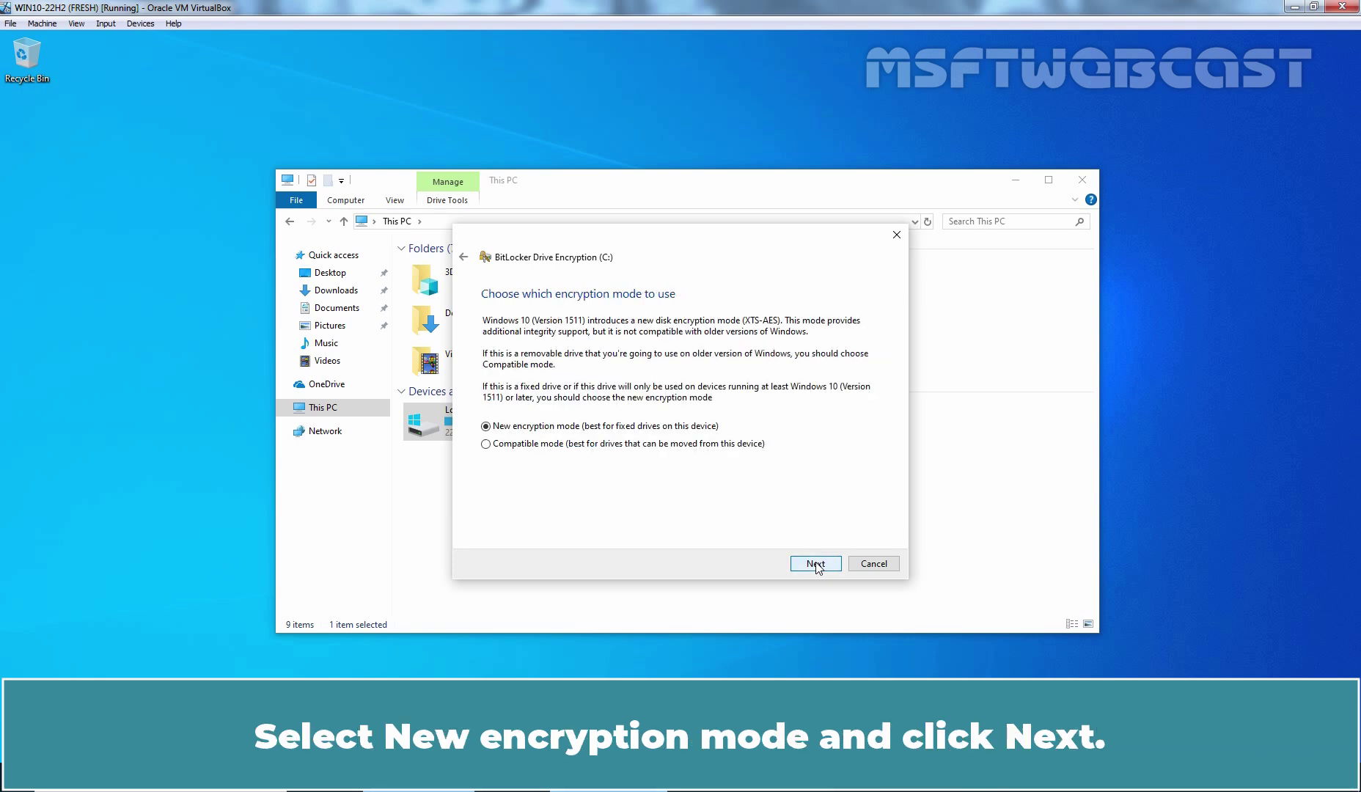
pyautogui.click(816, 566)
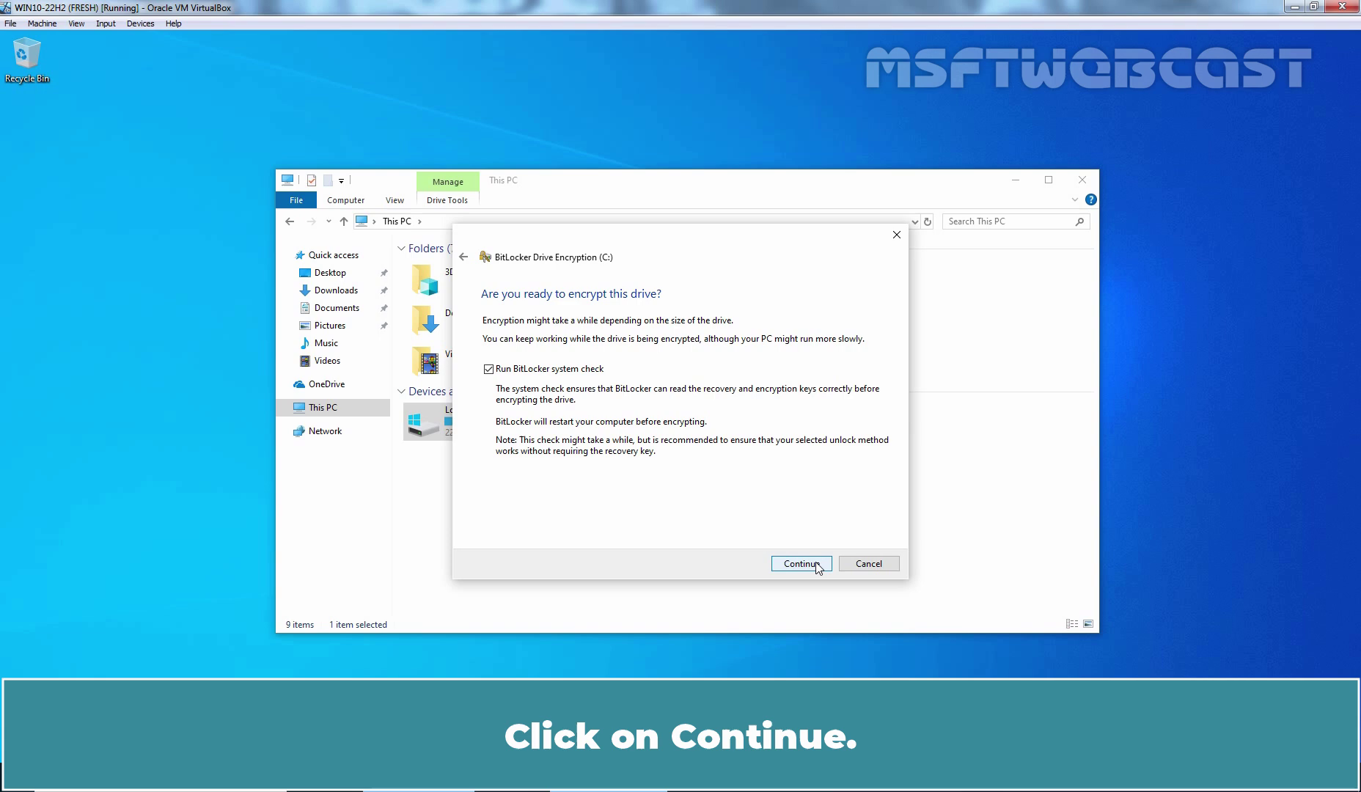
pyautogui.click(816, 564)
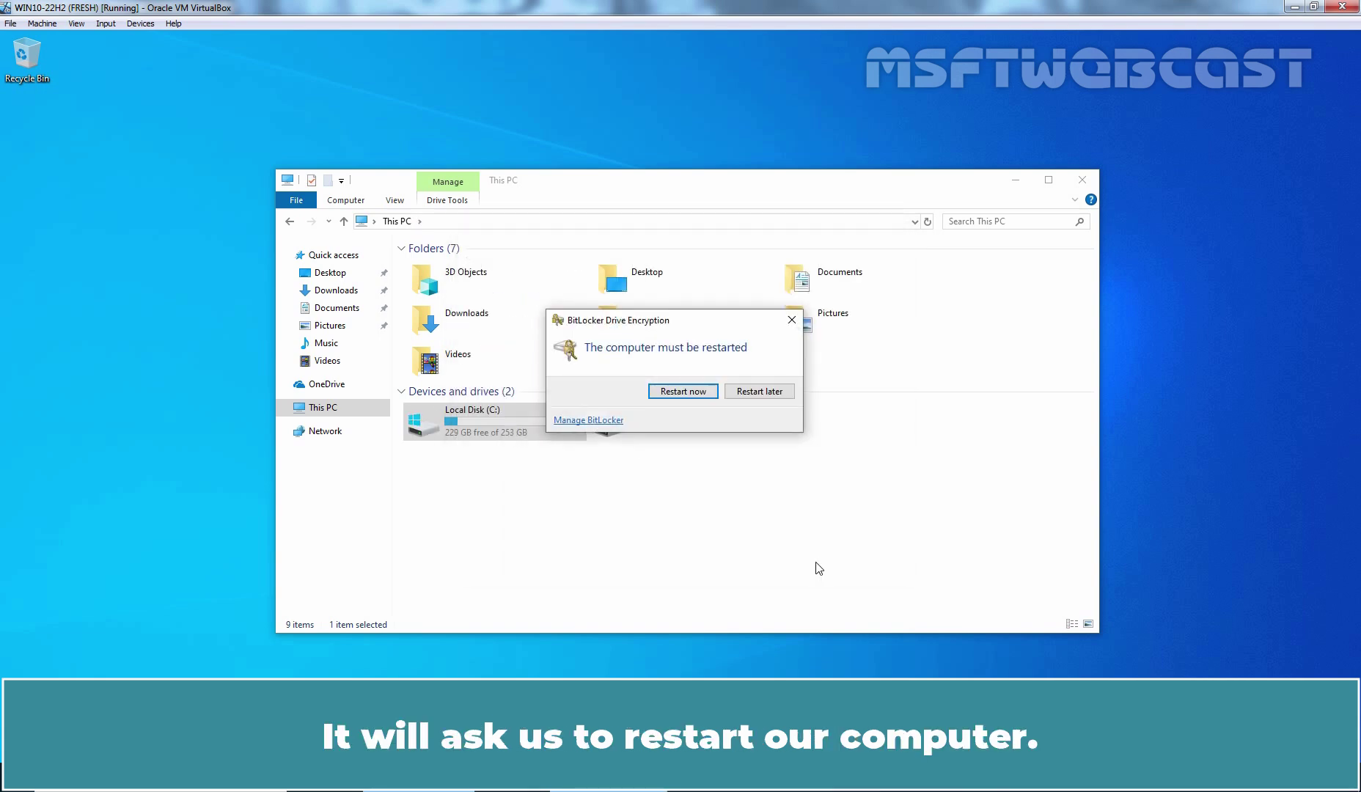
# Restart the client and unlock drive C: with its BitLocker password at pre-boot
pyautogui.click(683, 393)
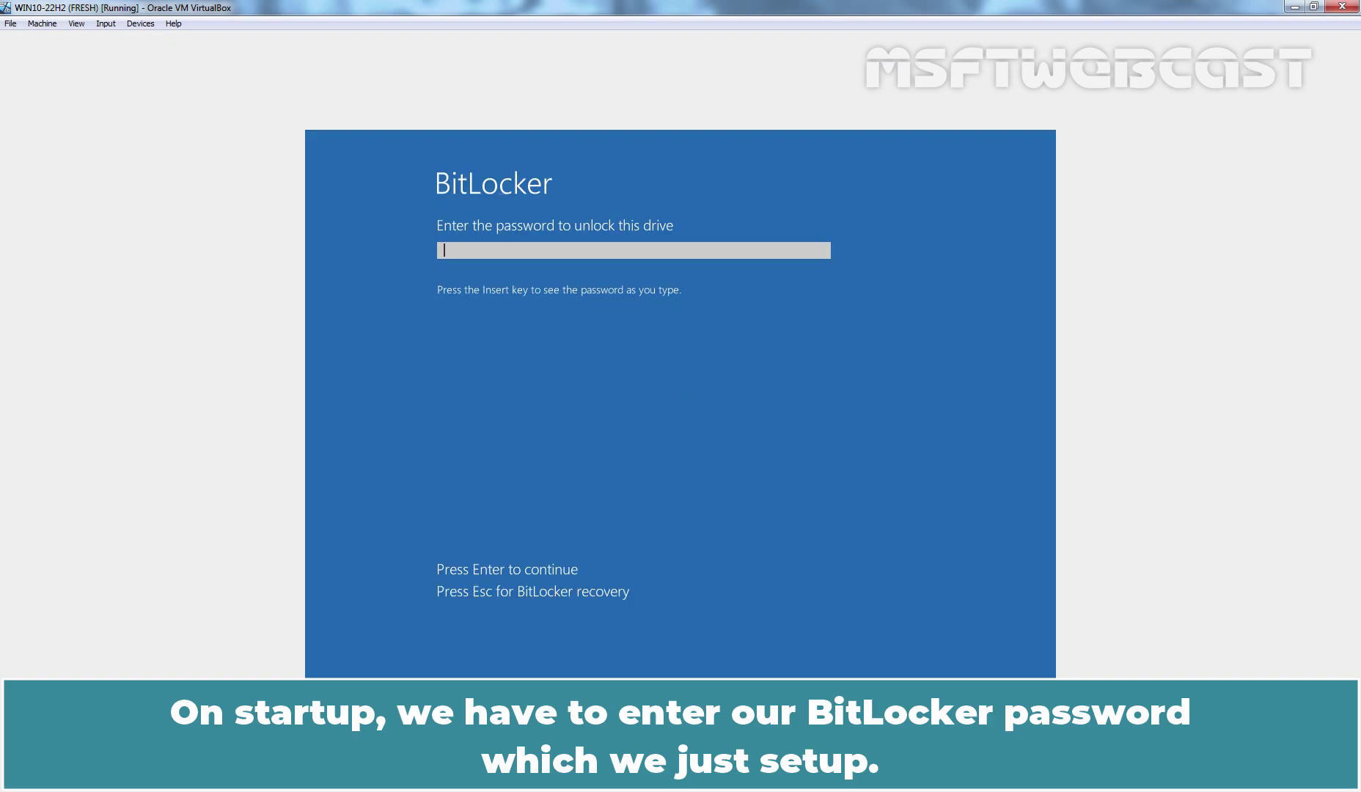
pyautogui.write('******************')
pyautogui.press('Return')
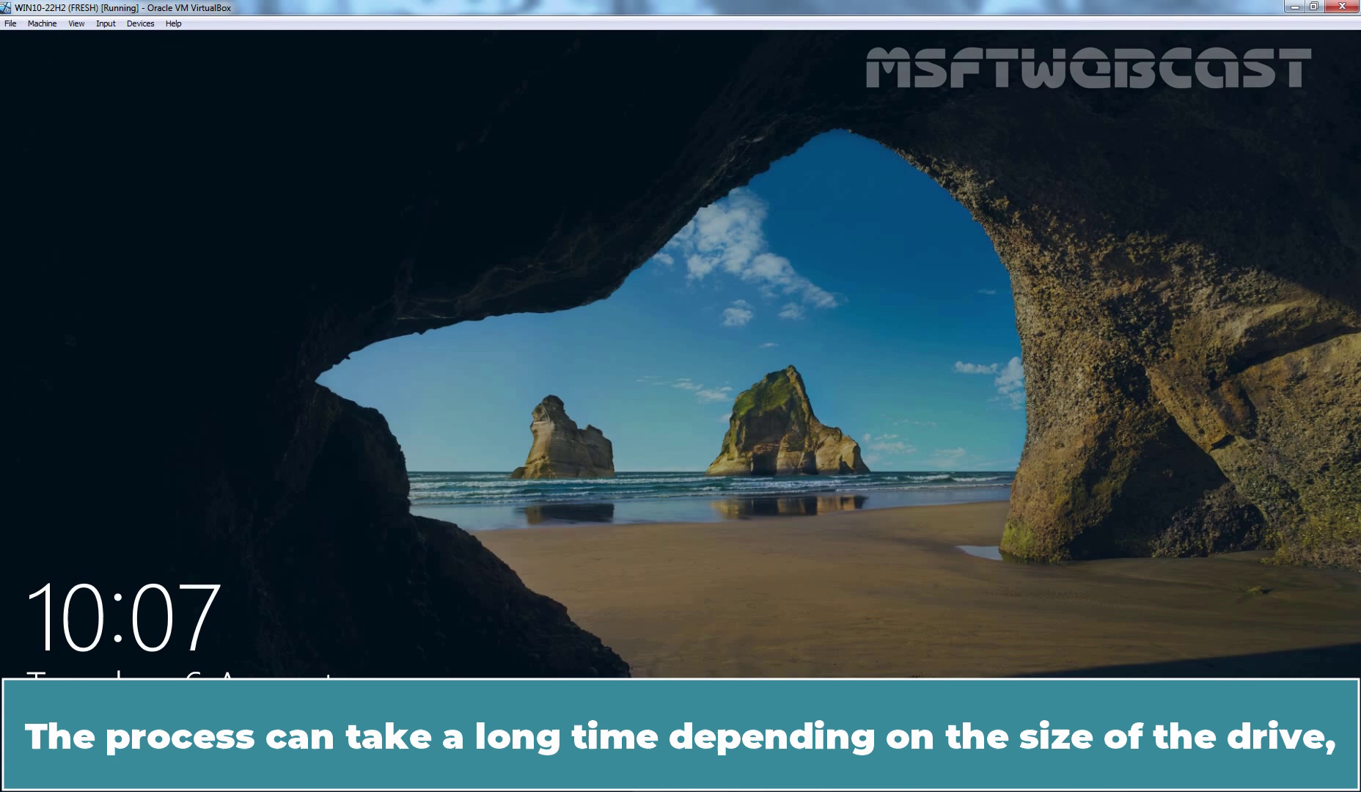
# Sign back in to Windows 10 with the administrator password
pyautogui.press('space')
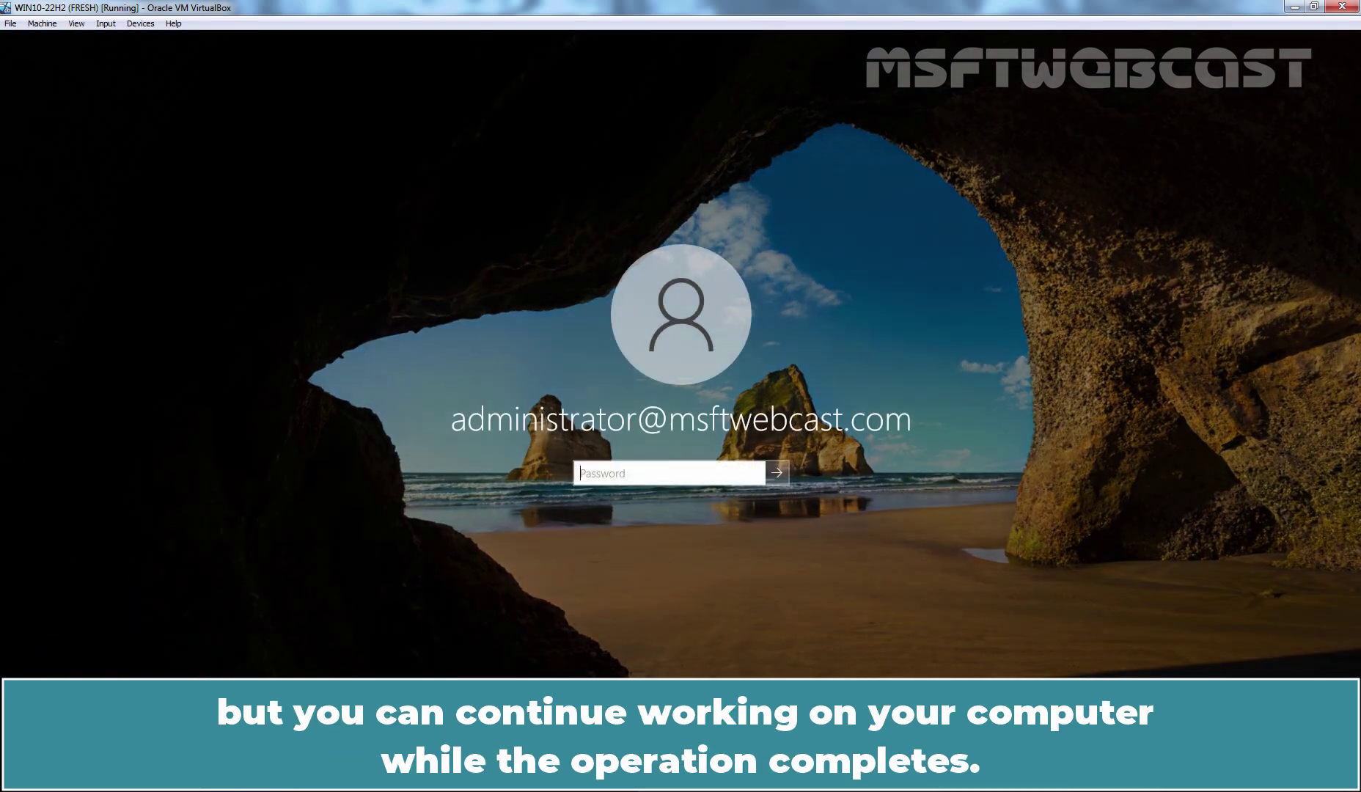
pyautogui.write('••••••••••')
pyautogui.press('Return')
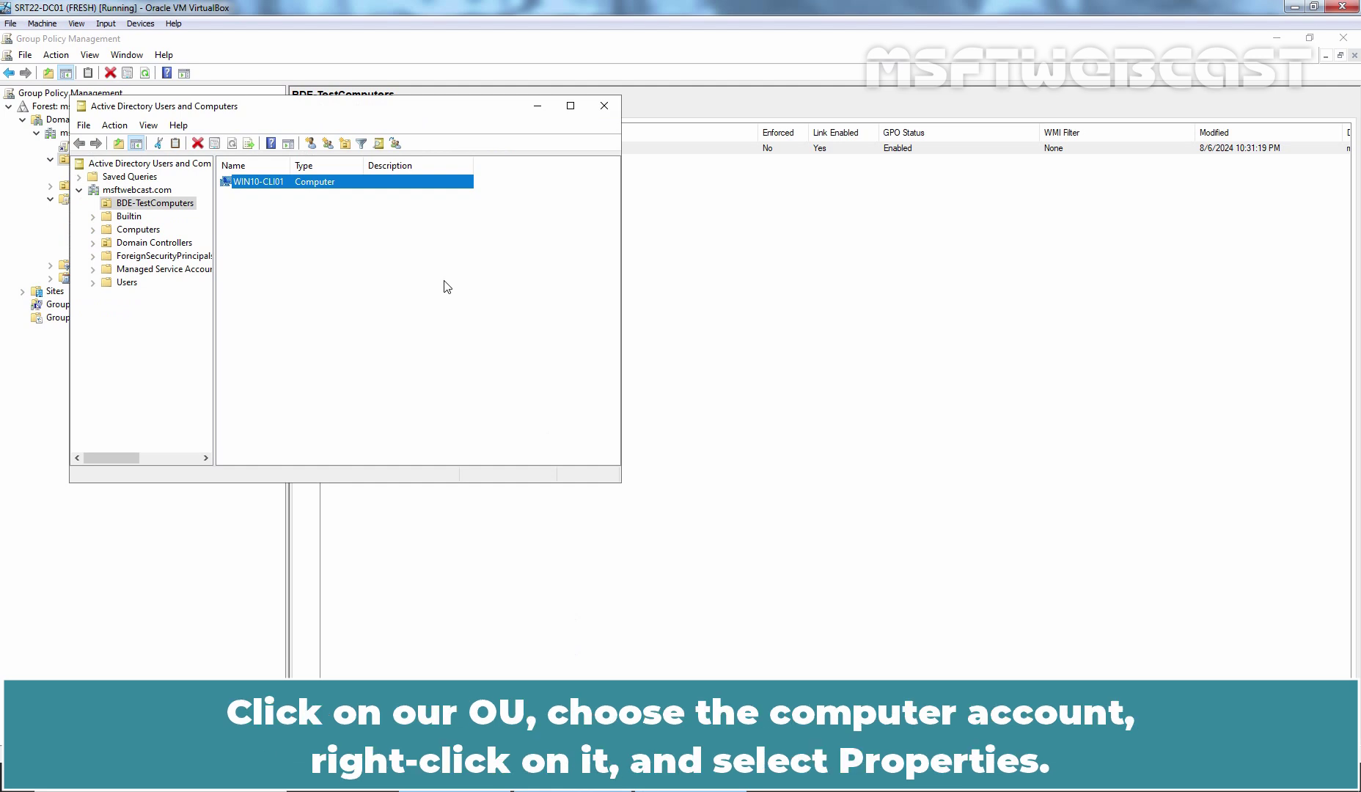
# Show the BitLocker Recovery tab in WIN10-CLI01's Properties to see its stored recovery password
pyautogui.rightClick(300, 182)
pyautogui.click(380, 338)
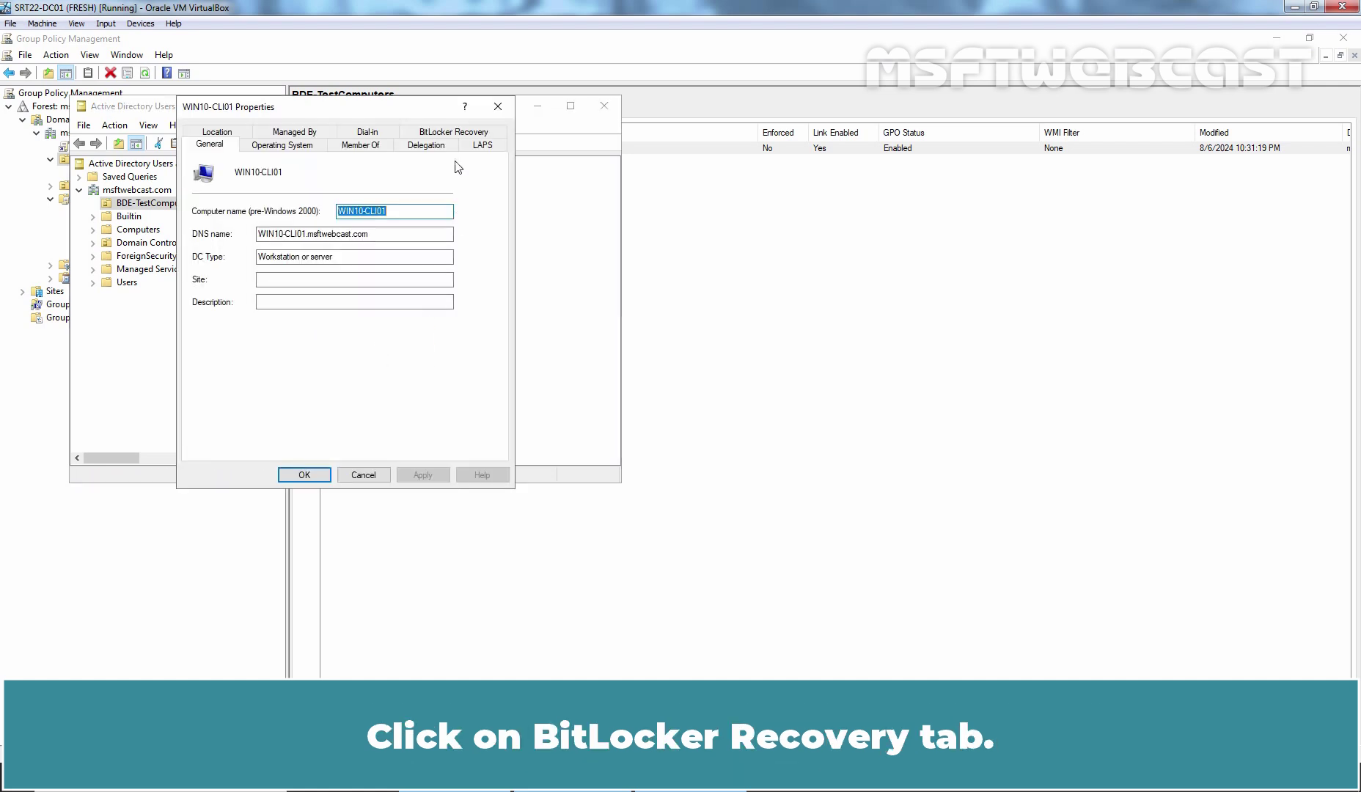
pyautogui.click(455, 137)
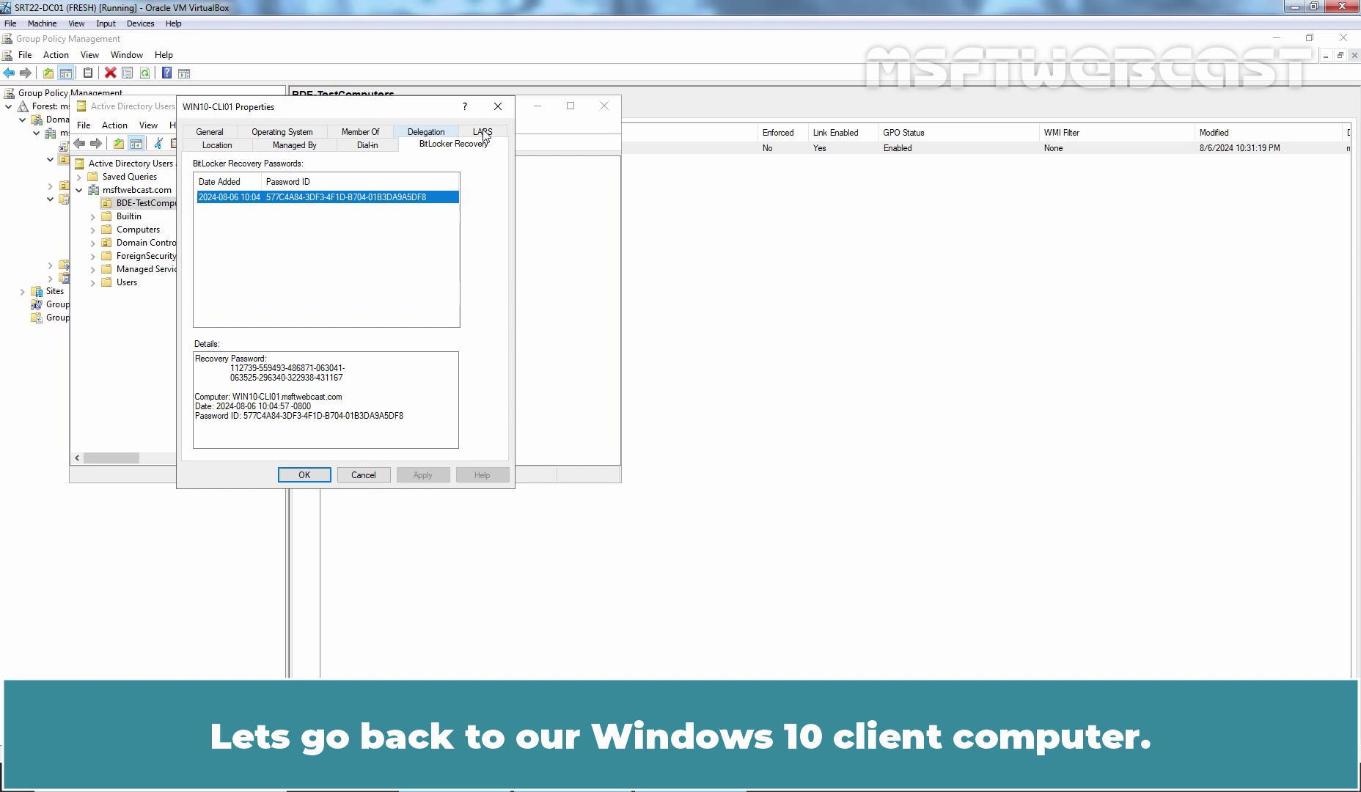
# On the Windows 10 client, open Manage BitLocker for Local Disk (C:) from File Explorer's This PC
pyautogui.hotkey('alt', 'Tab')
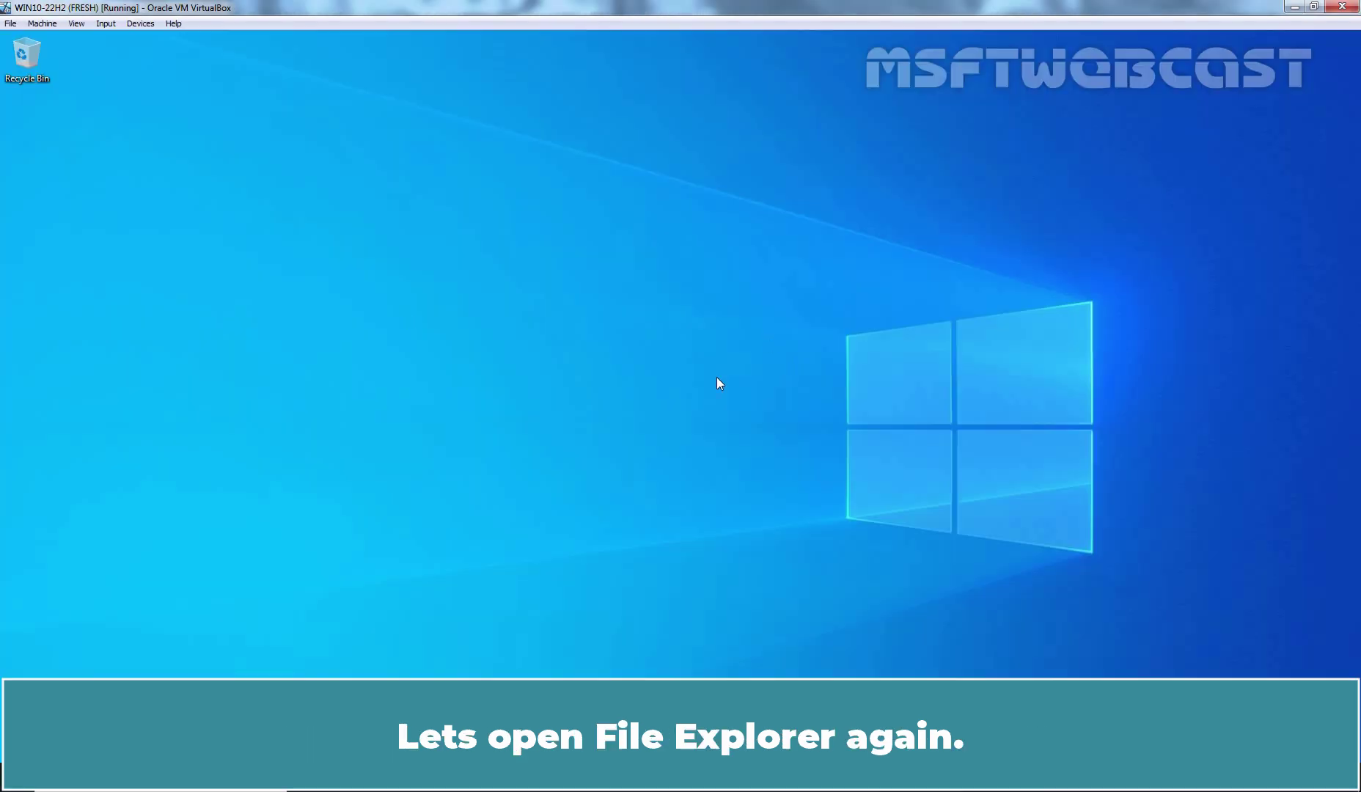
pyautogui.press('super+e')
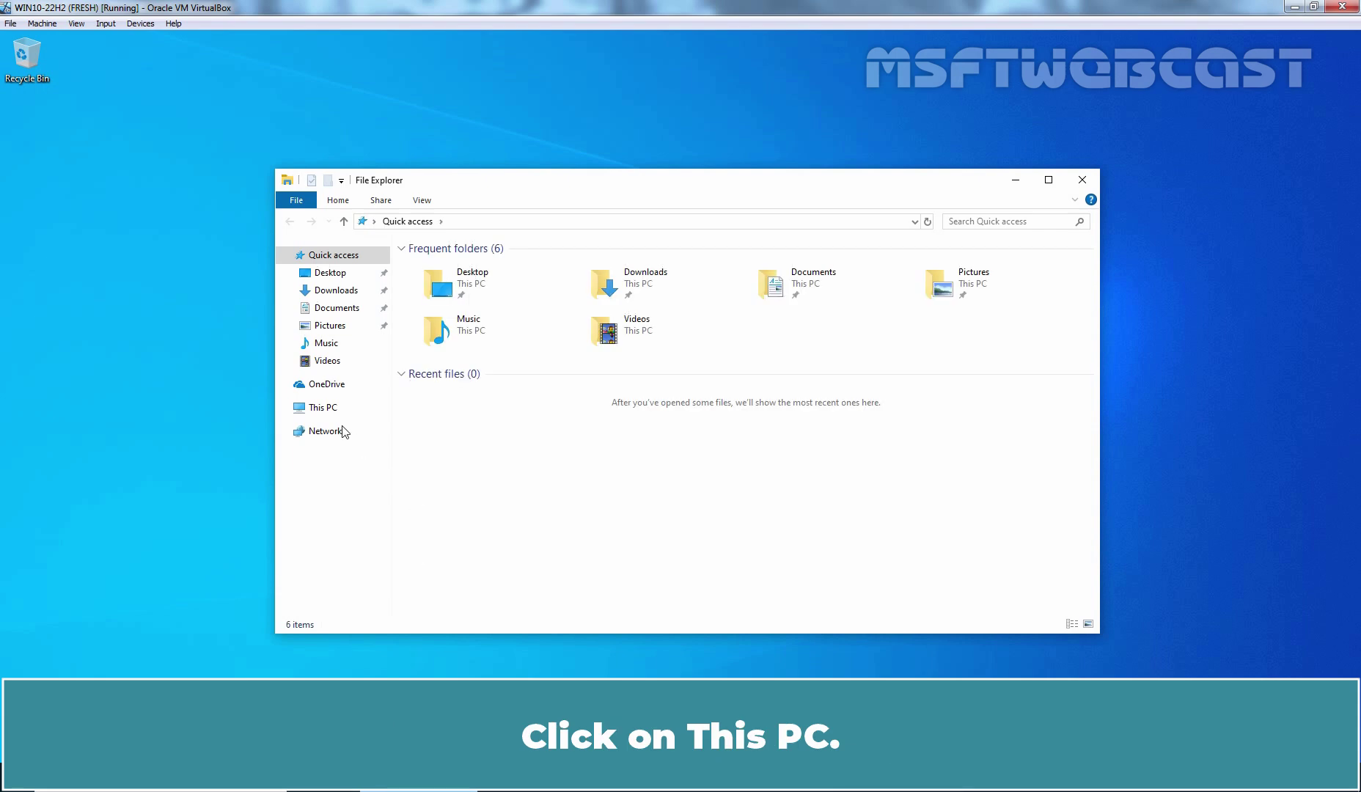
pyautogui.click(323, 408)
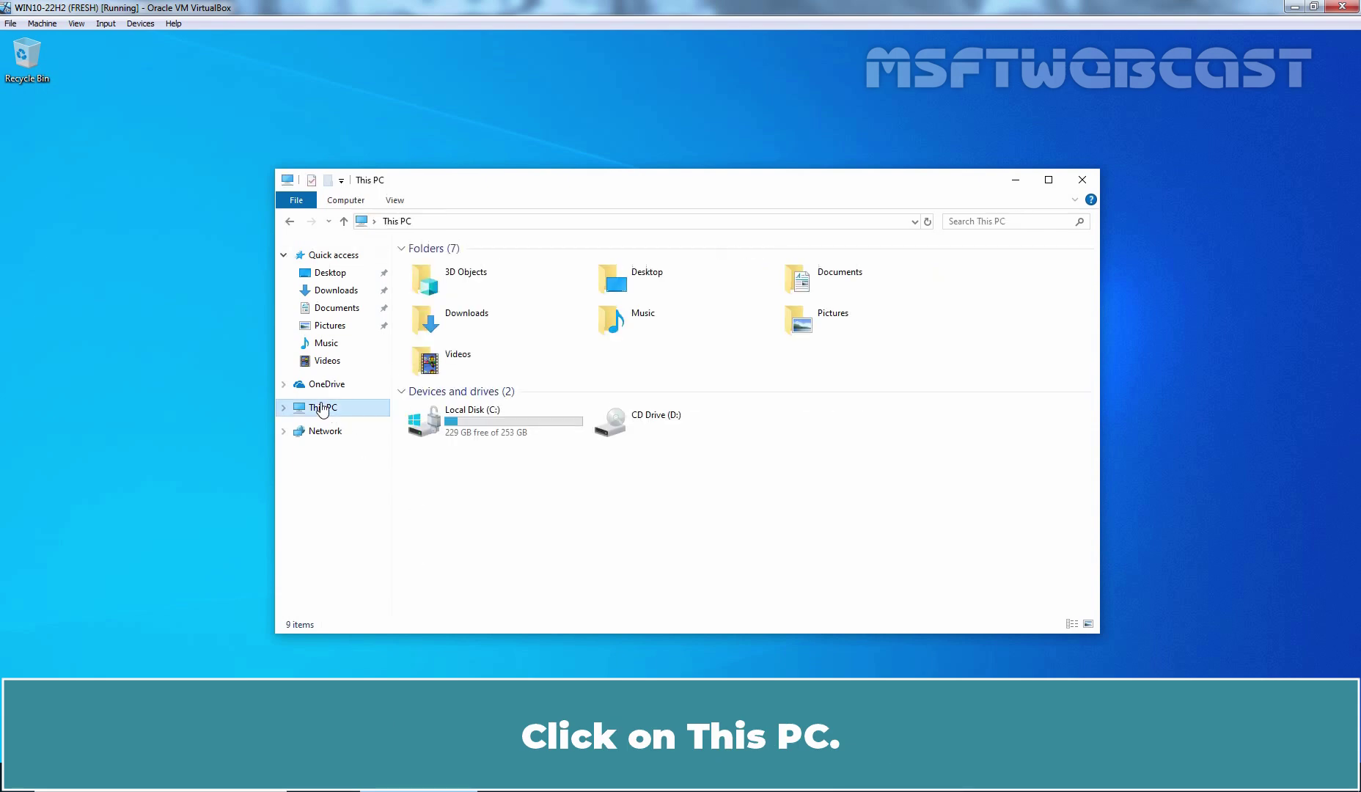
pyautogui.click(440, 429)
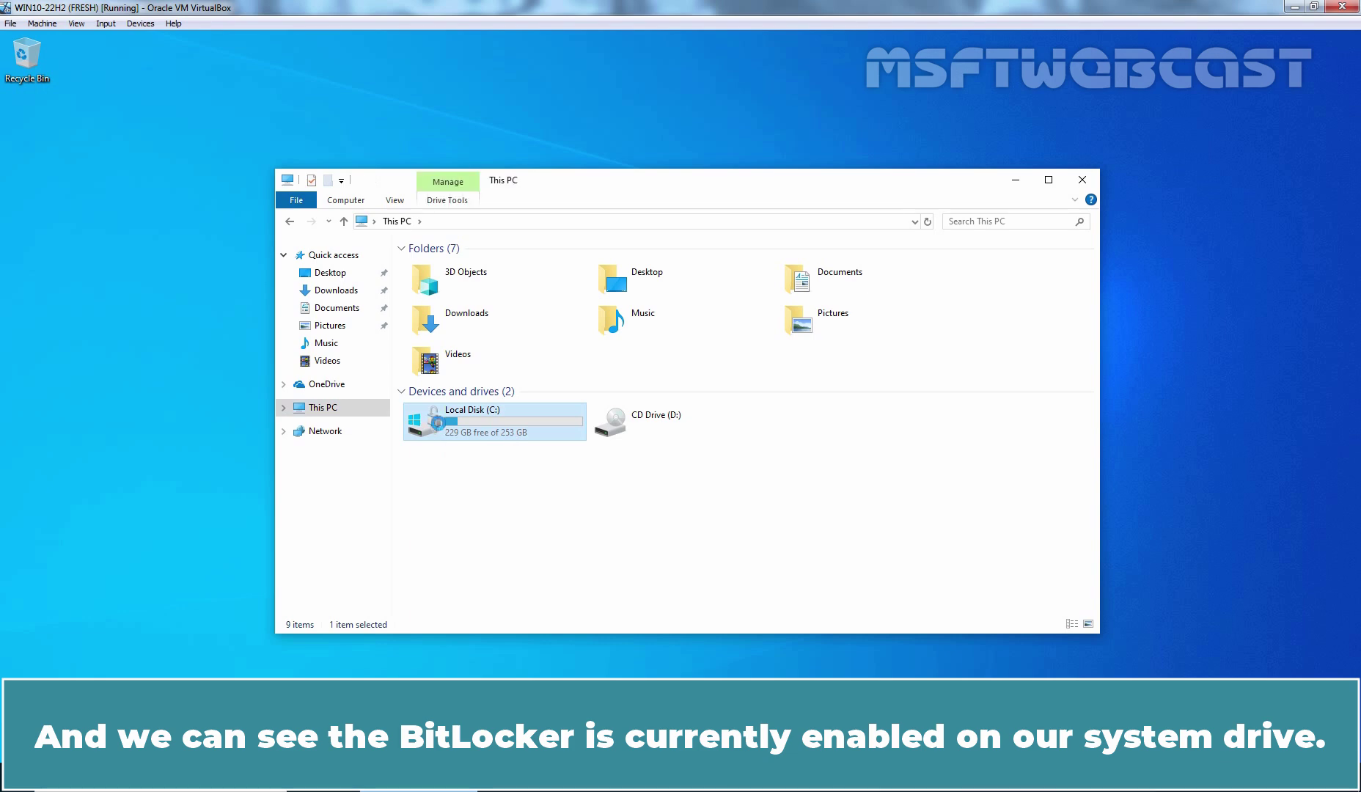
pyautogui.rightClick(439, 422)
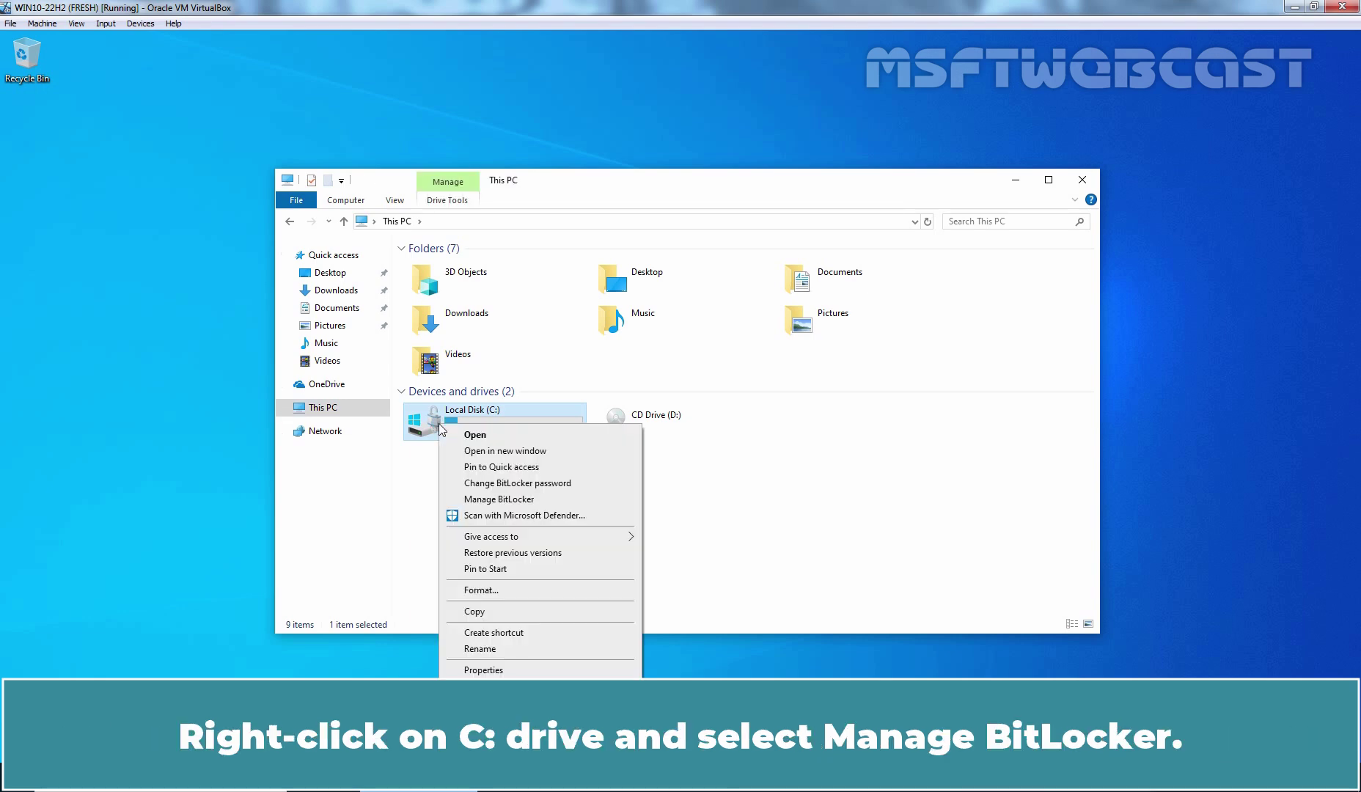
pyautogui.click(516, 501)
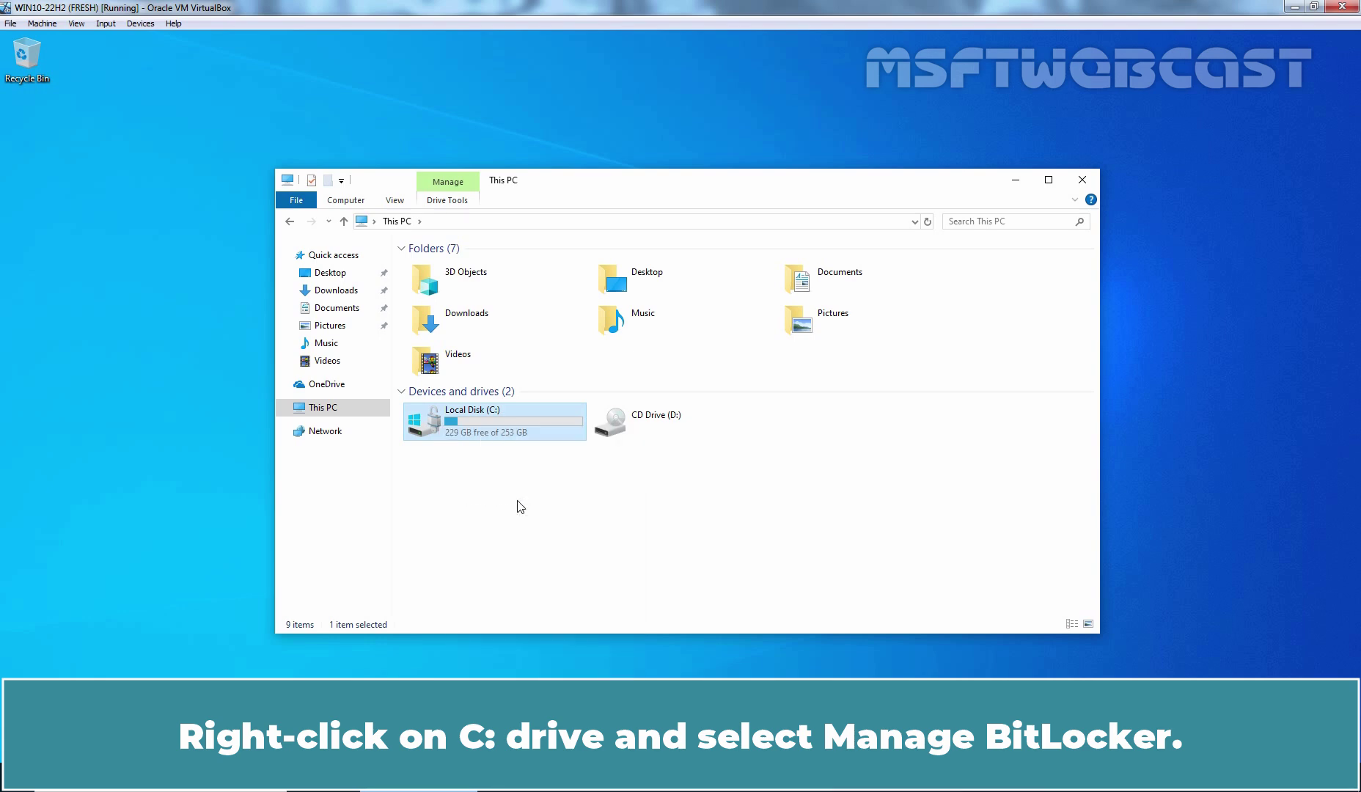